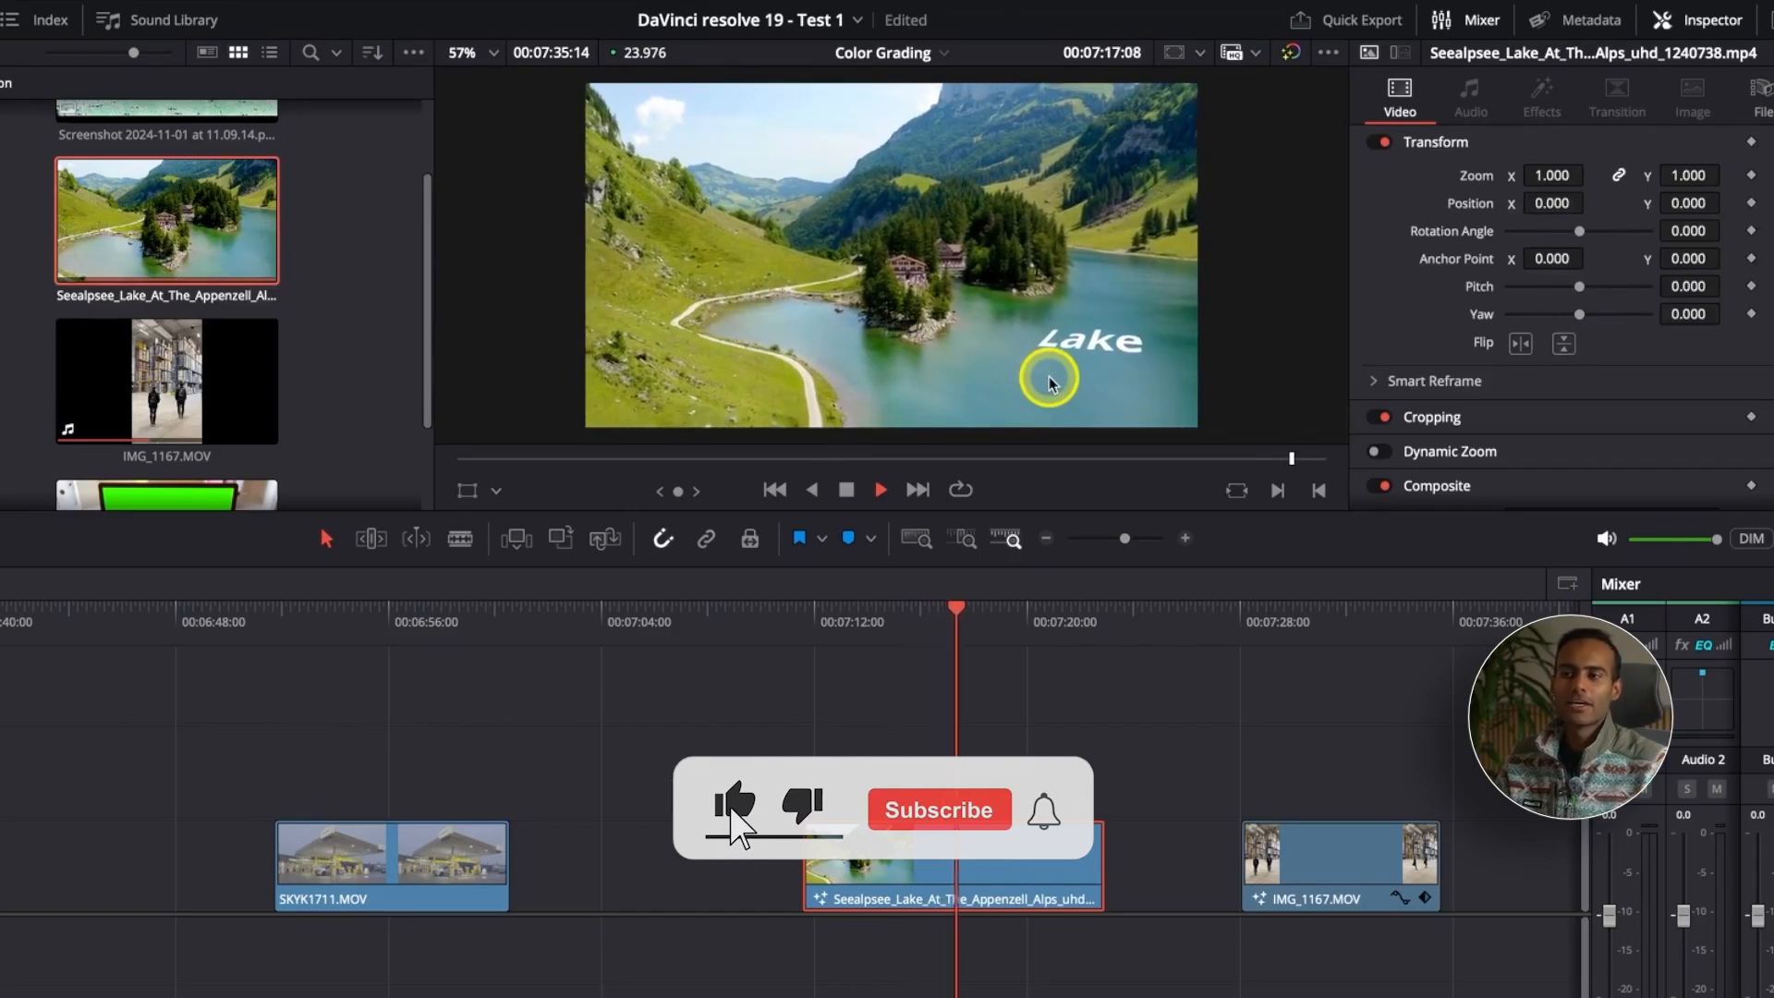
Stop playback, copy the Seealpsee Lake clip into the gap after IMG_1167.MOV on Video 1, and move the playhead onto the copy
{"action": "key", "text": "space"}
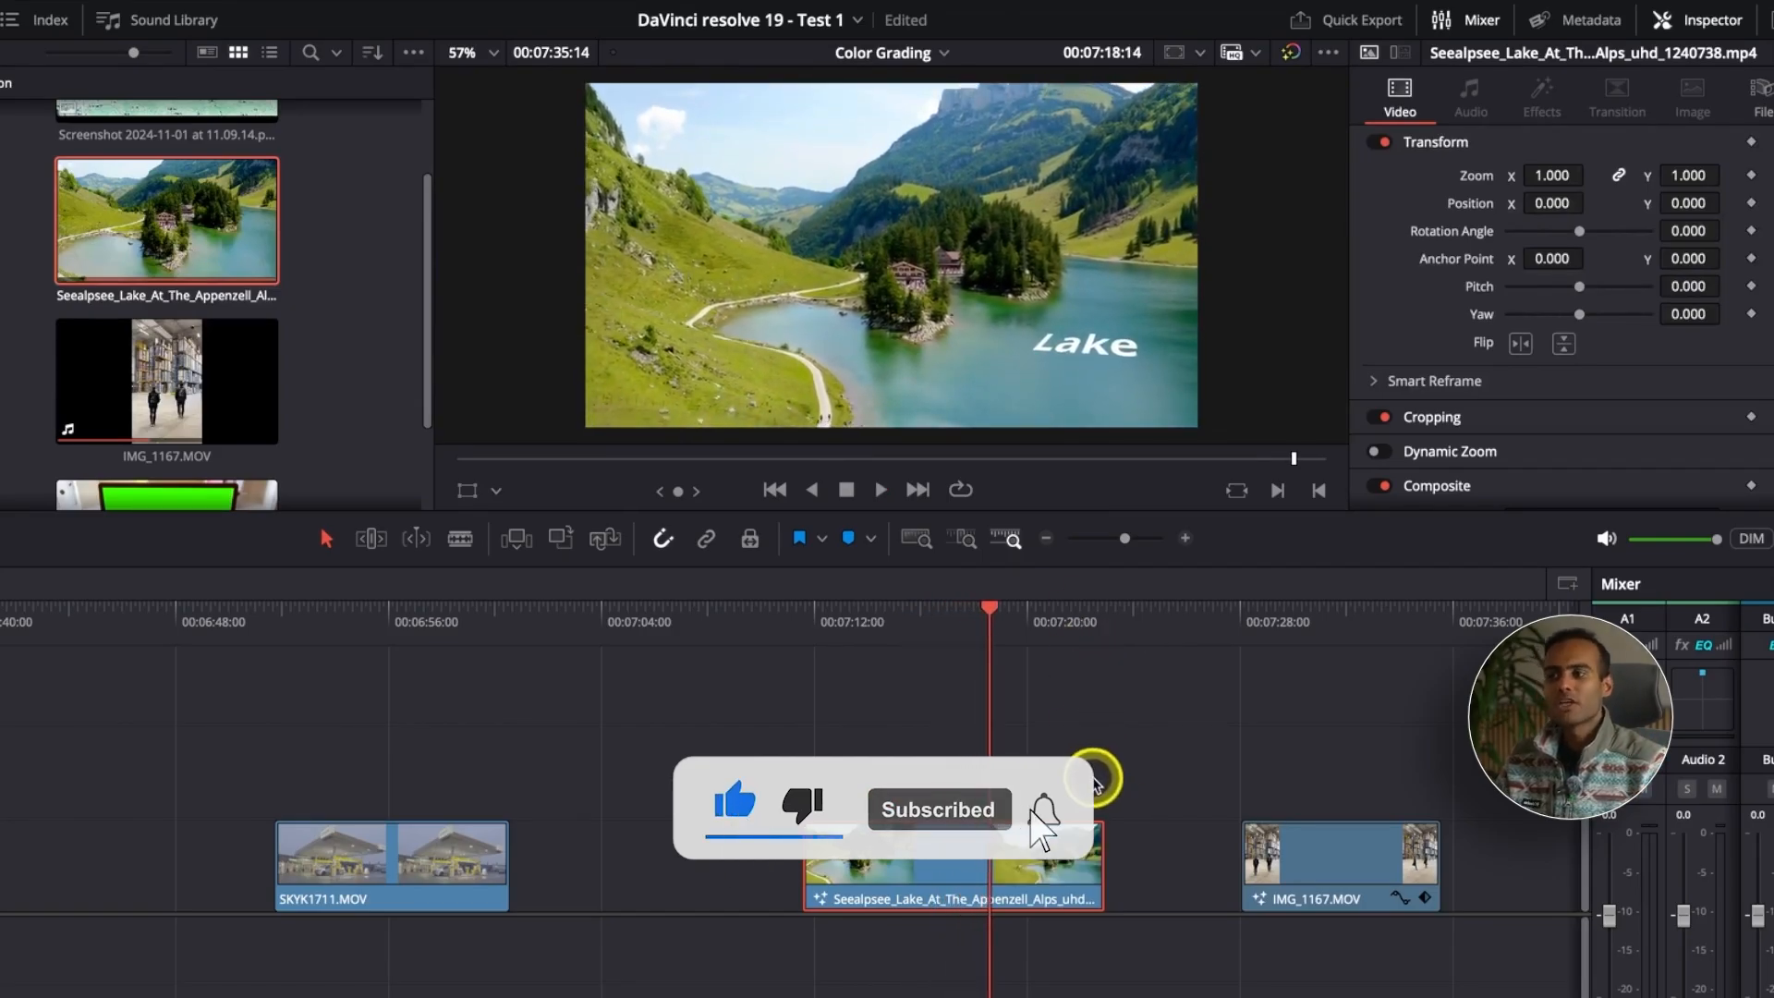
{"action": "scroll", "coordinate": [879, 772], "scroll_direction": "down", "scroll_amount": 5}
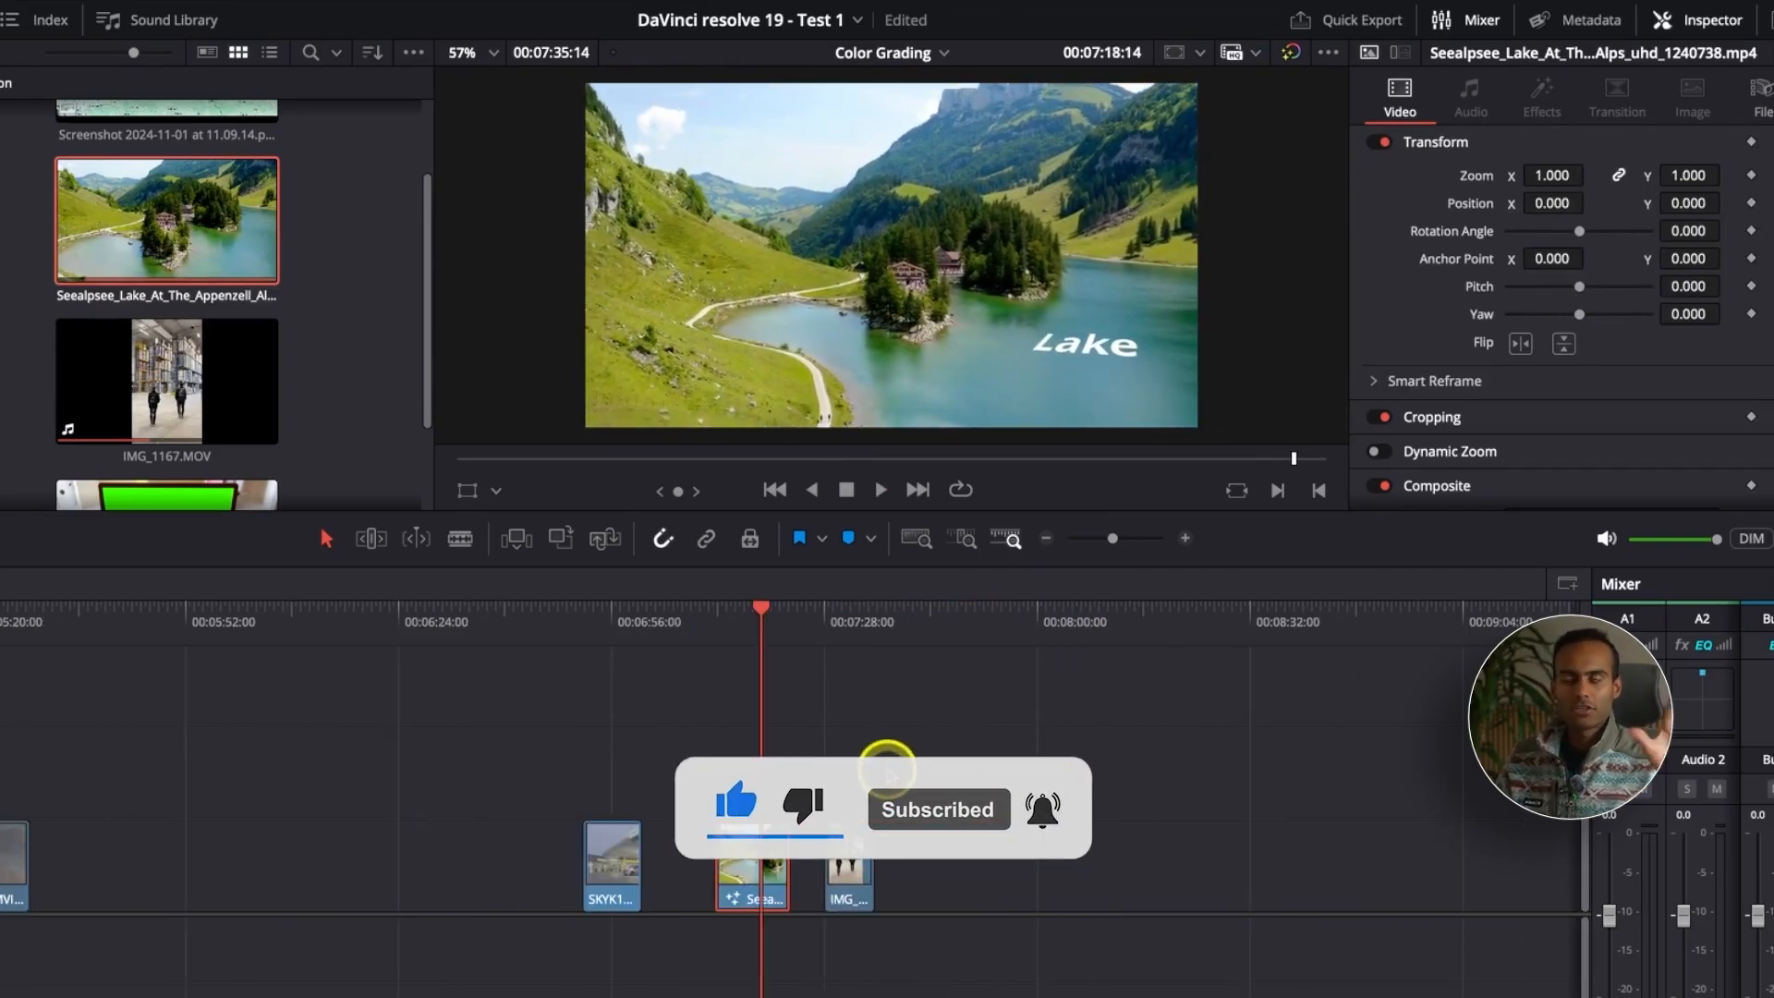
{"action": "scroll", "coordinate": [828, 796], "scroll_direction": "up", "scroll_amount": 4}
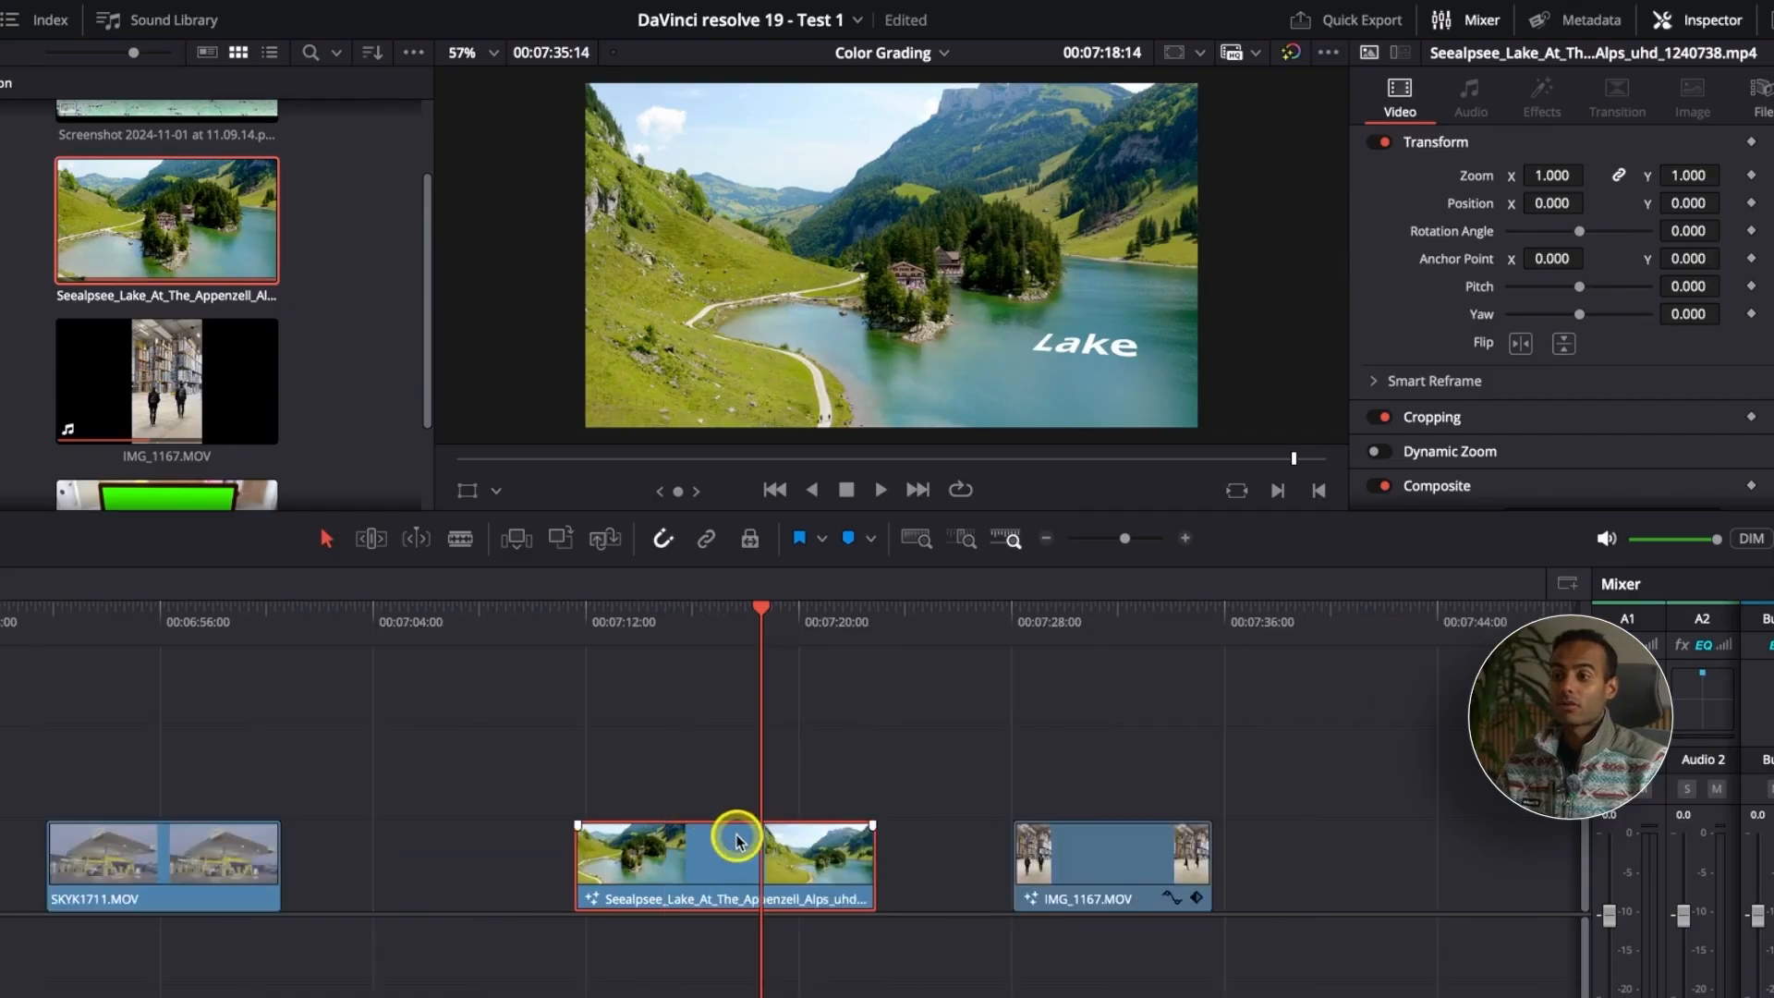
{"action": "left_click_drag", "start_coordinate": [726, 858], "coordinate": [1179, 860]}
{"action": "left_click", "coordinate": [1120, 644]}
{"action": "left_click", "coordinate": [1081, 617]}
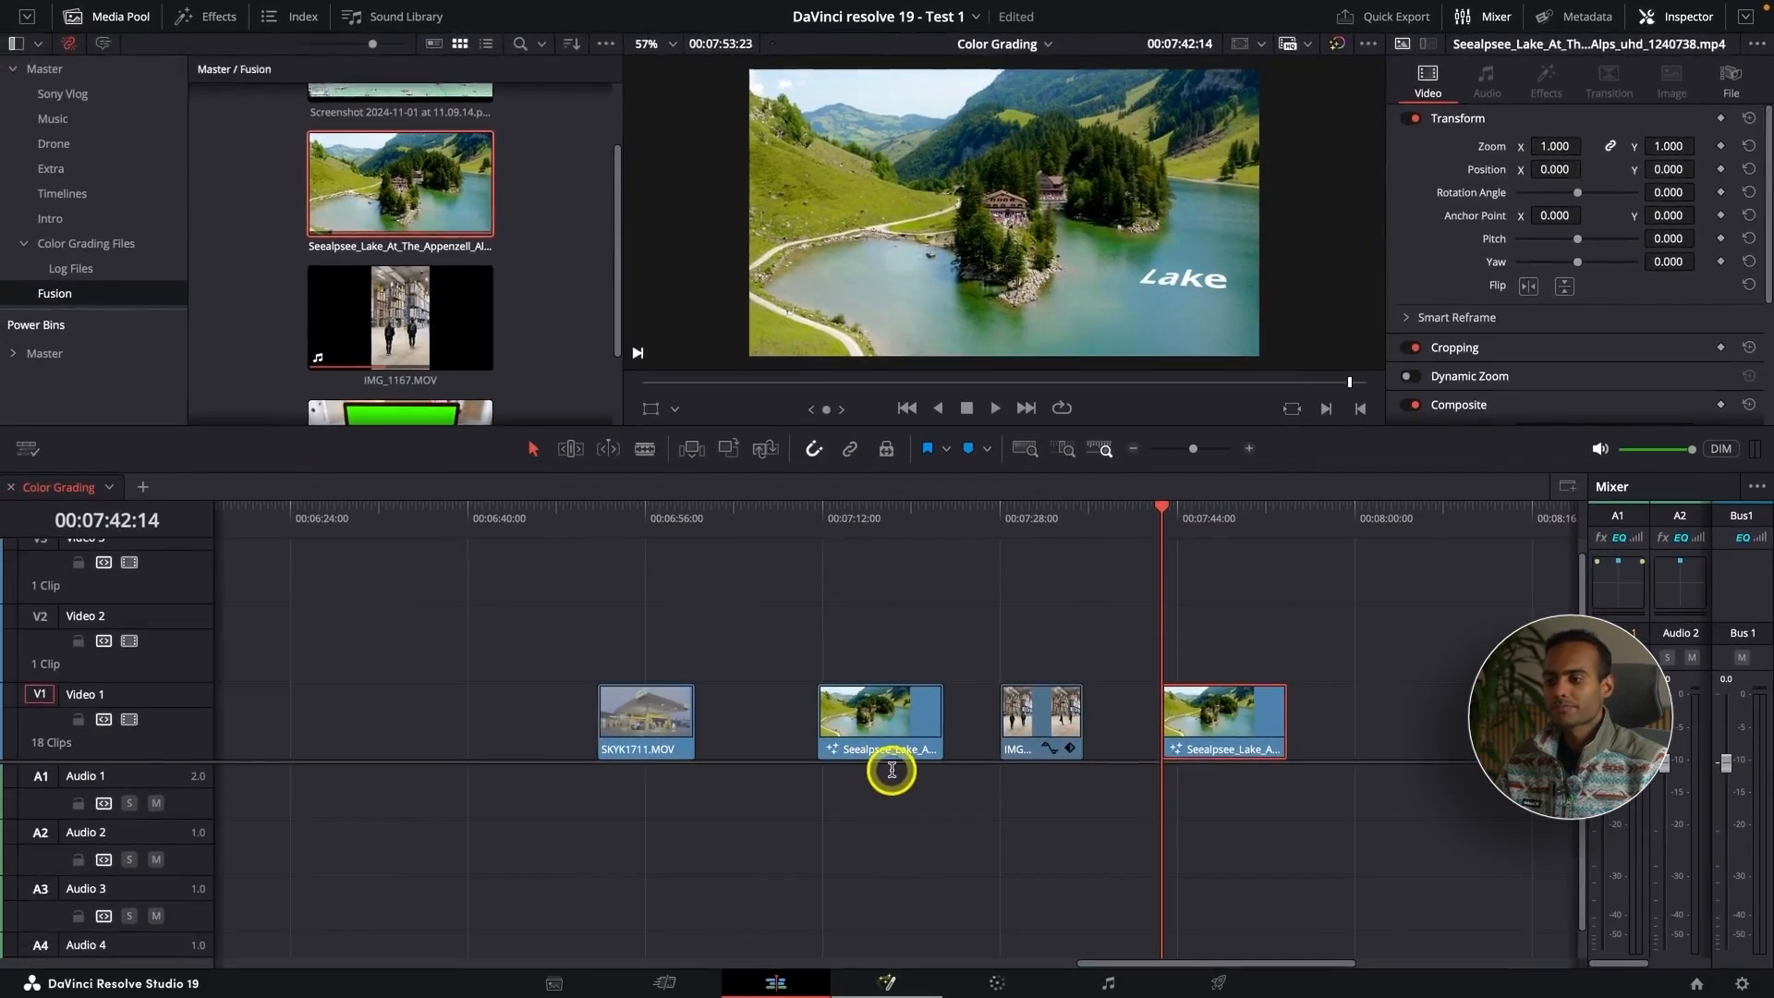
Open the copied lake clip in Fusion and delete the existing nodes between MediaIn1 and MediaOut1
{"action": "key", "text": "shift+5"}
{"action": "left_click_drag", "start_coordinate": [390, 739], "coordinate": [435, 859]}
{"action": "key", "text": "Delete"}
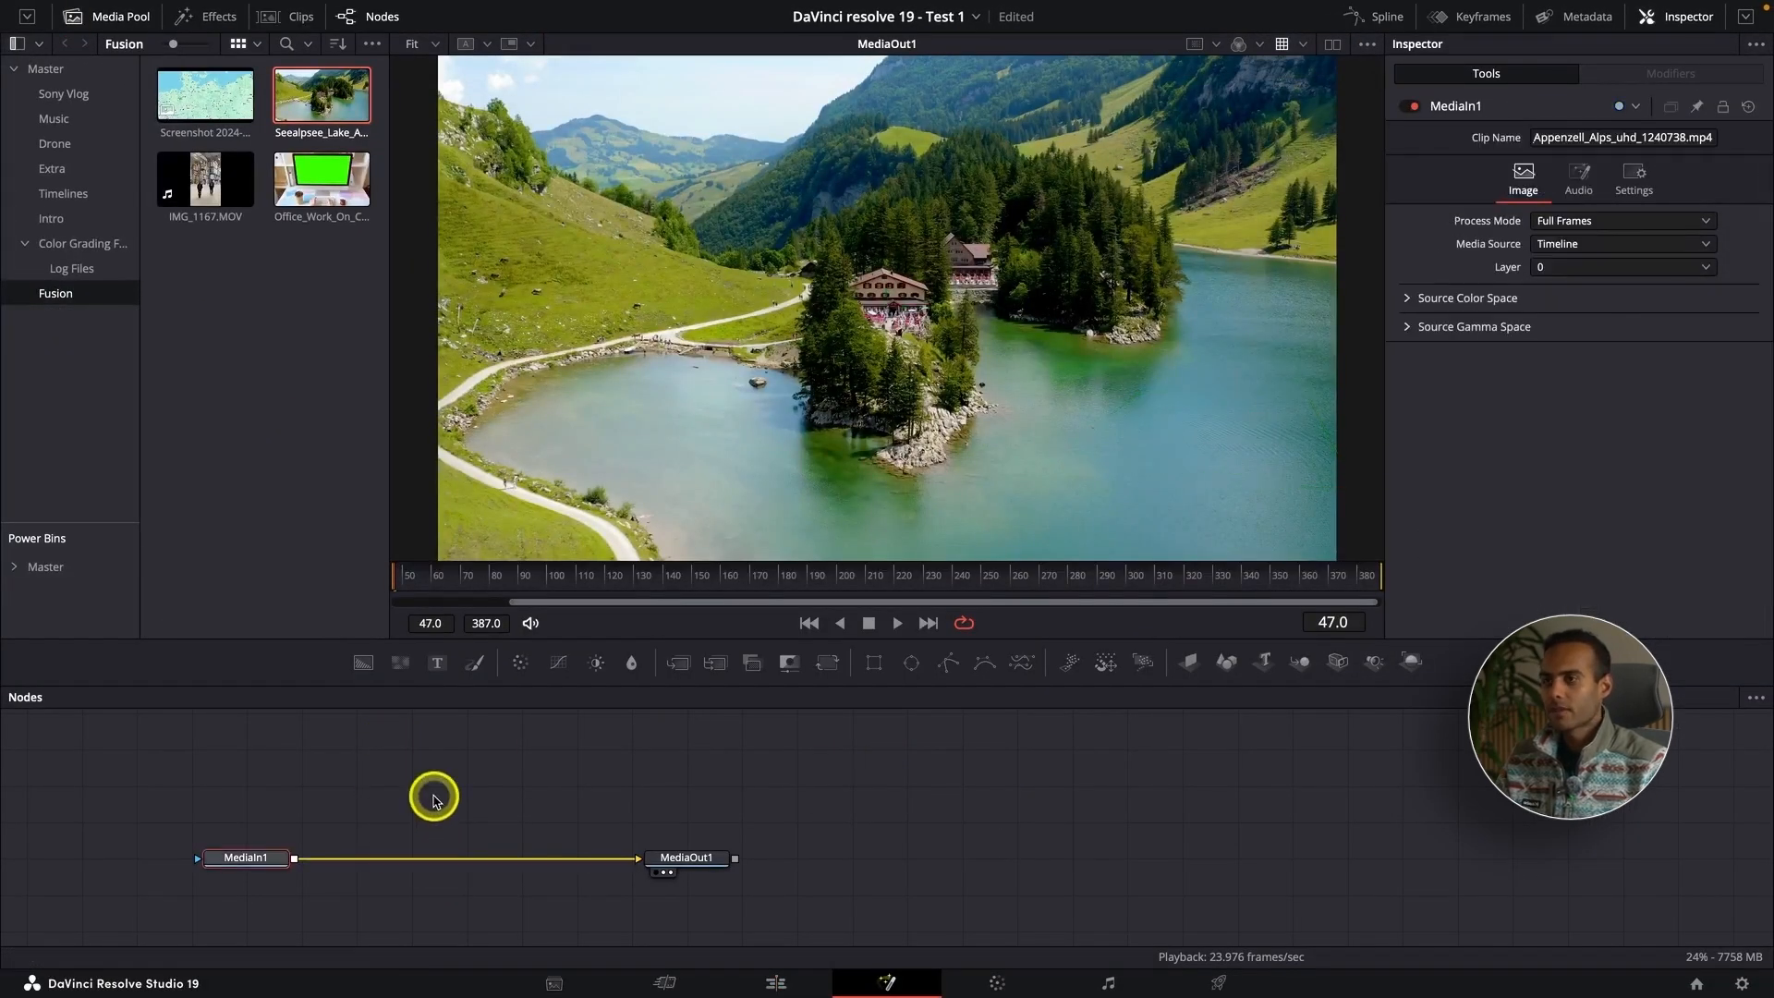
Reposition the MediaIn1 and MediaOut1 nodes, leaving a wider gap between them
{"action": "scroll", "coordinate": [901, 360], "scroll_direction": "down", "scroll_amount": 1}
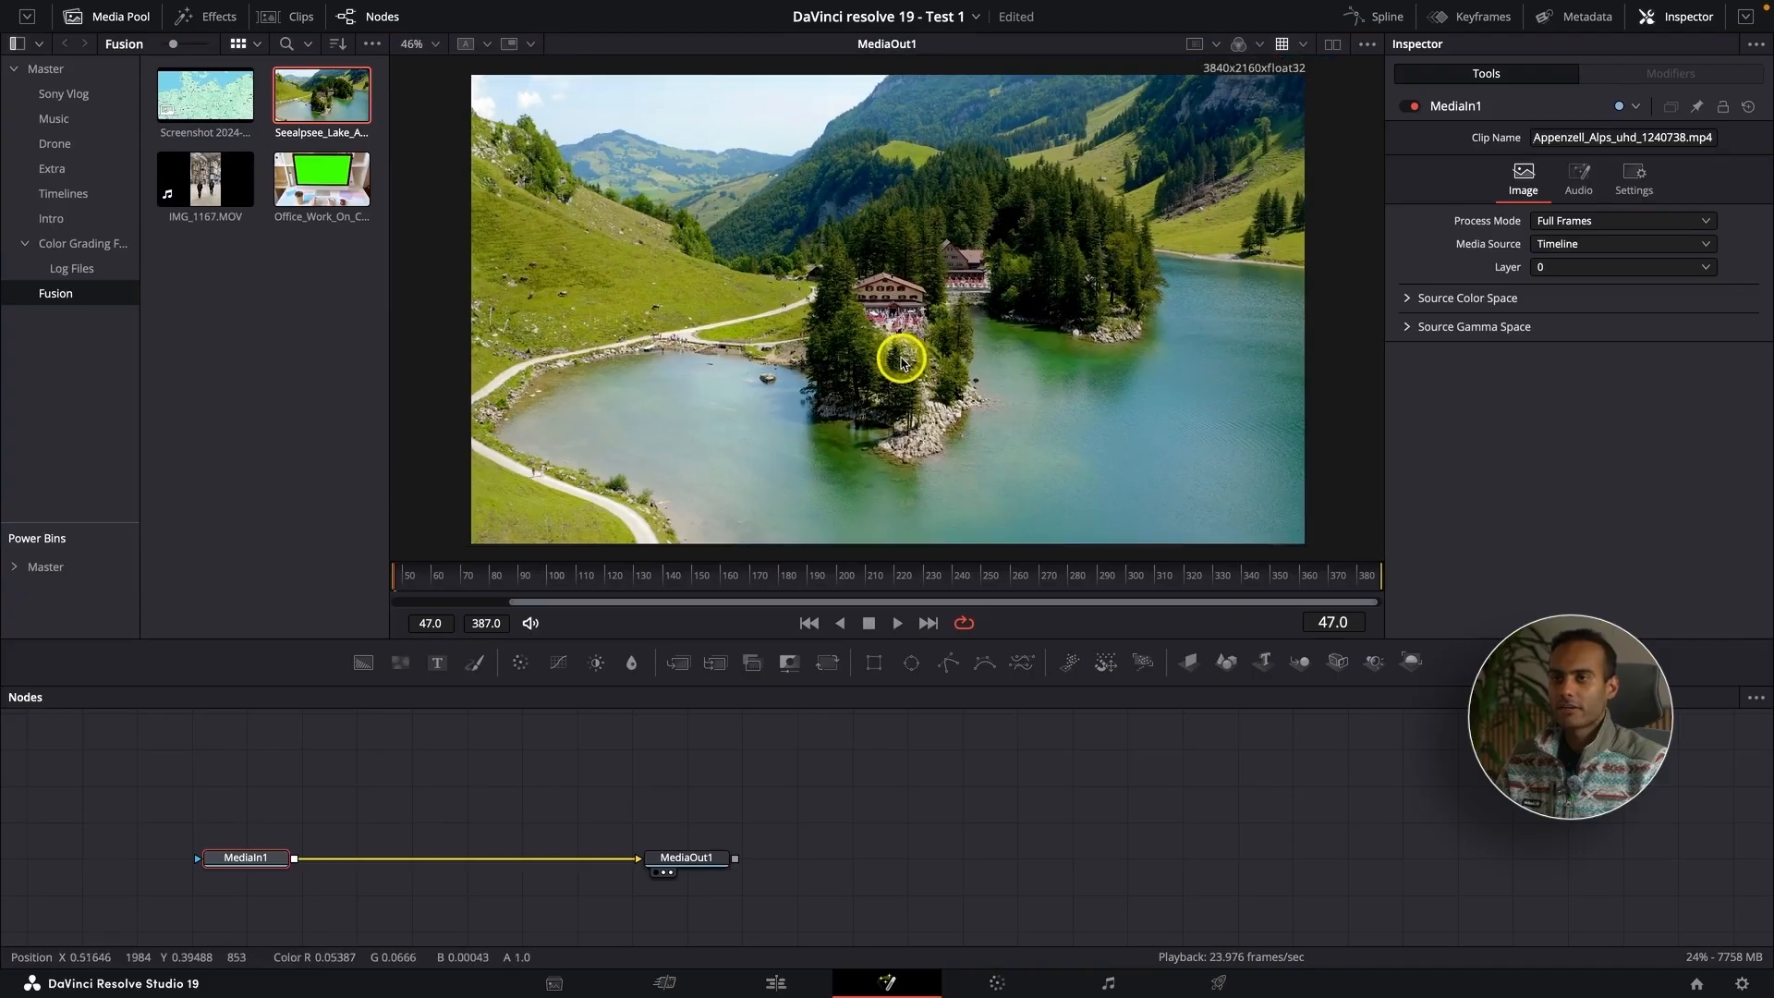
{"action": "scroll", "coordinate": [901, 360], "scroll_direction": "up", "scroll_amount": 1}
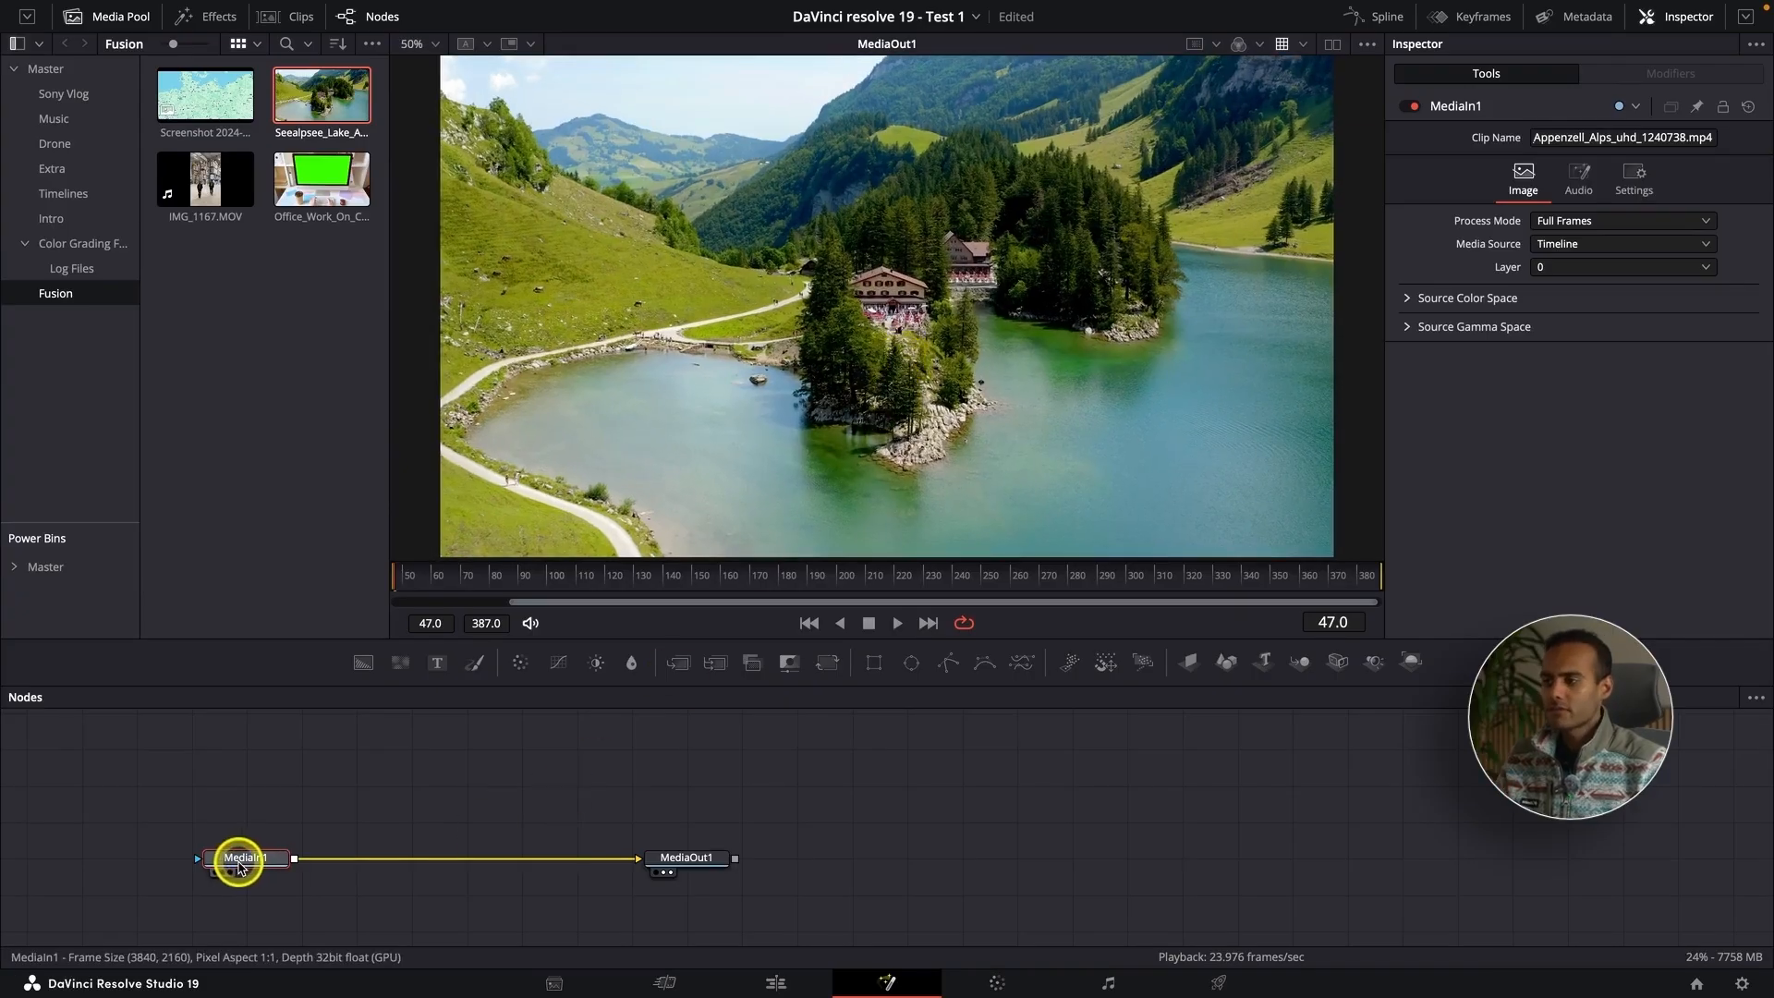
{"action": "left_click_drag", "start_coordinate": [238, 866], "coordinate": [308, 868]}
{"action": "left_click_drag", "start_coordinate": [679, 858], "coordinate": [898, 859]}
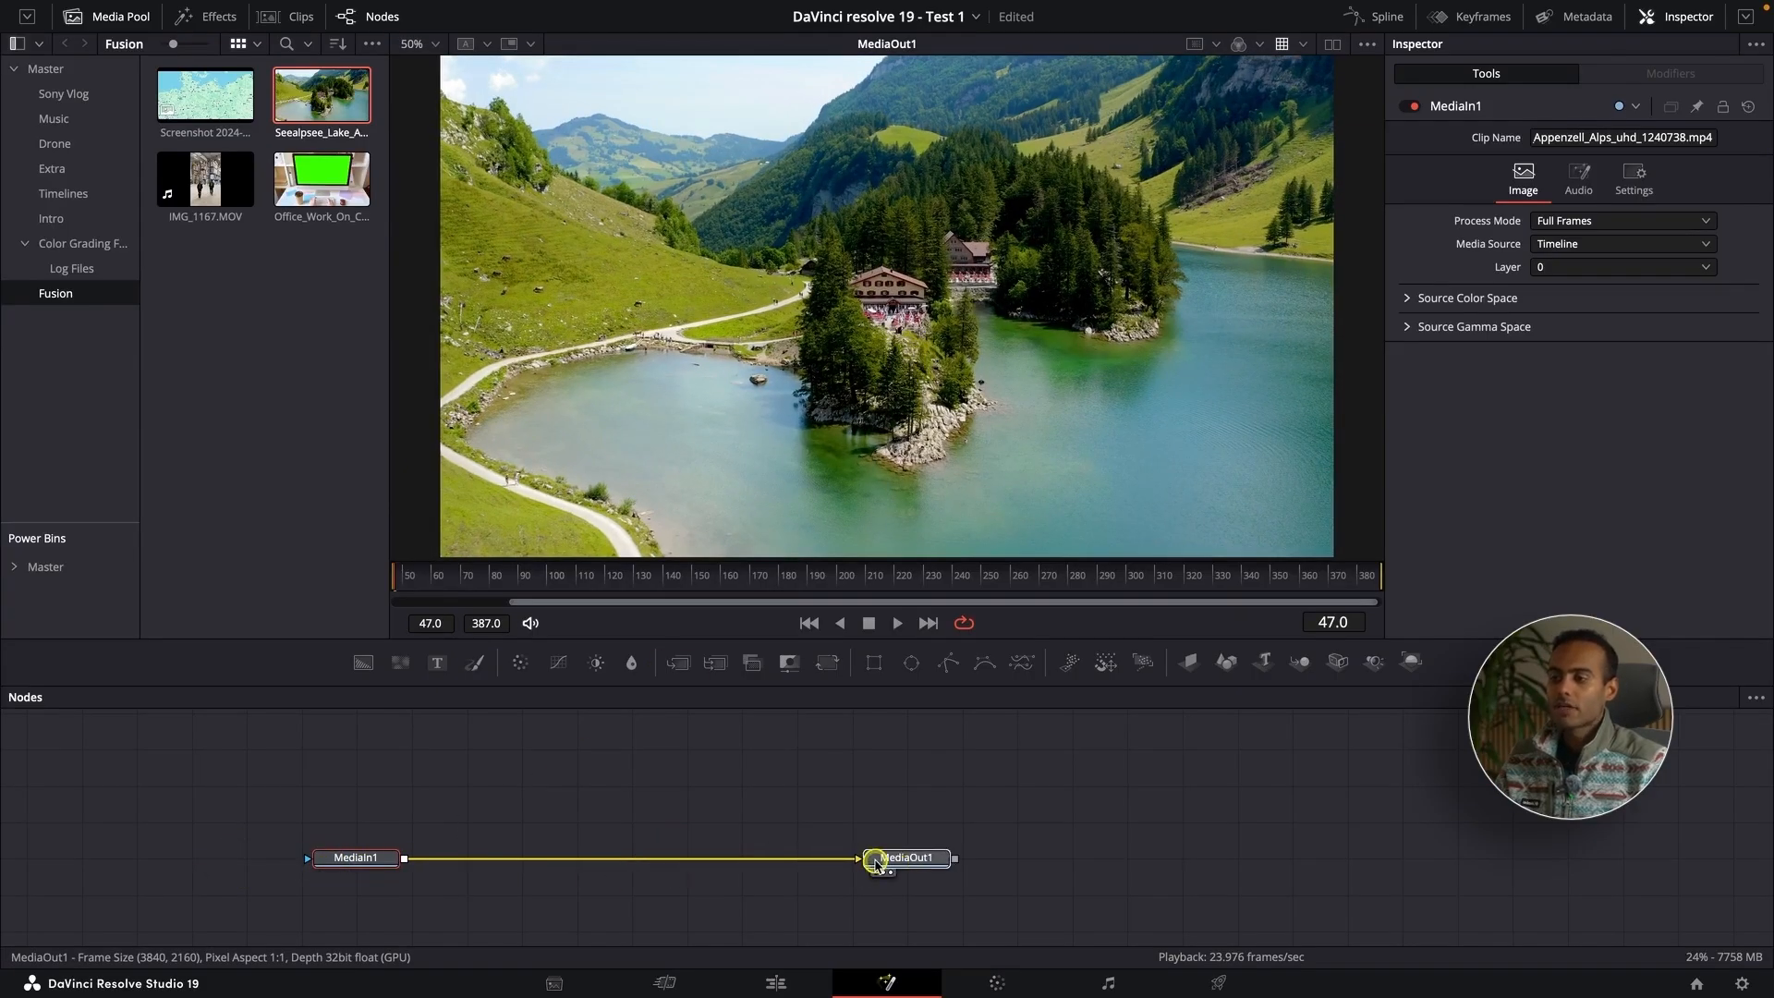
{"action": "left_click", "coordinate": [371, 859]}
{"action": "key", "text": "shift+space"}
{"action": "type", "text": "tracv"}
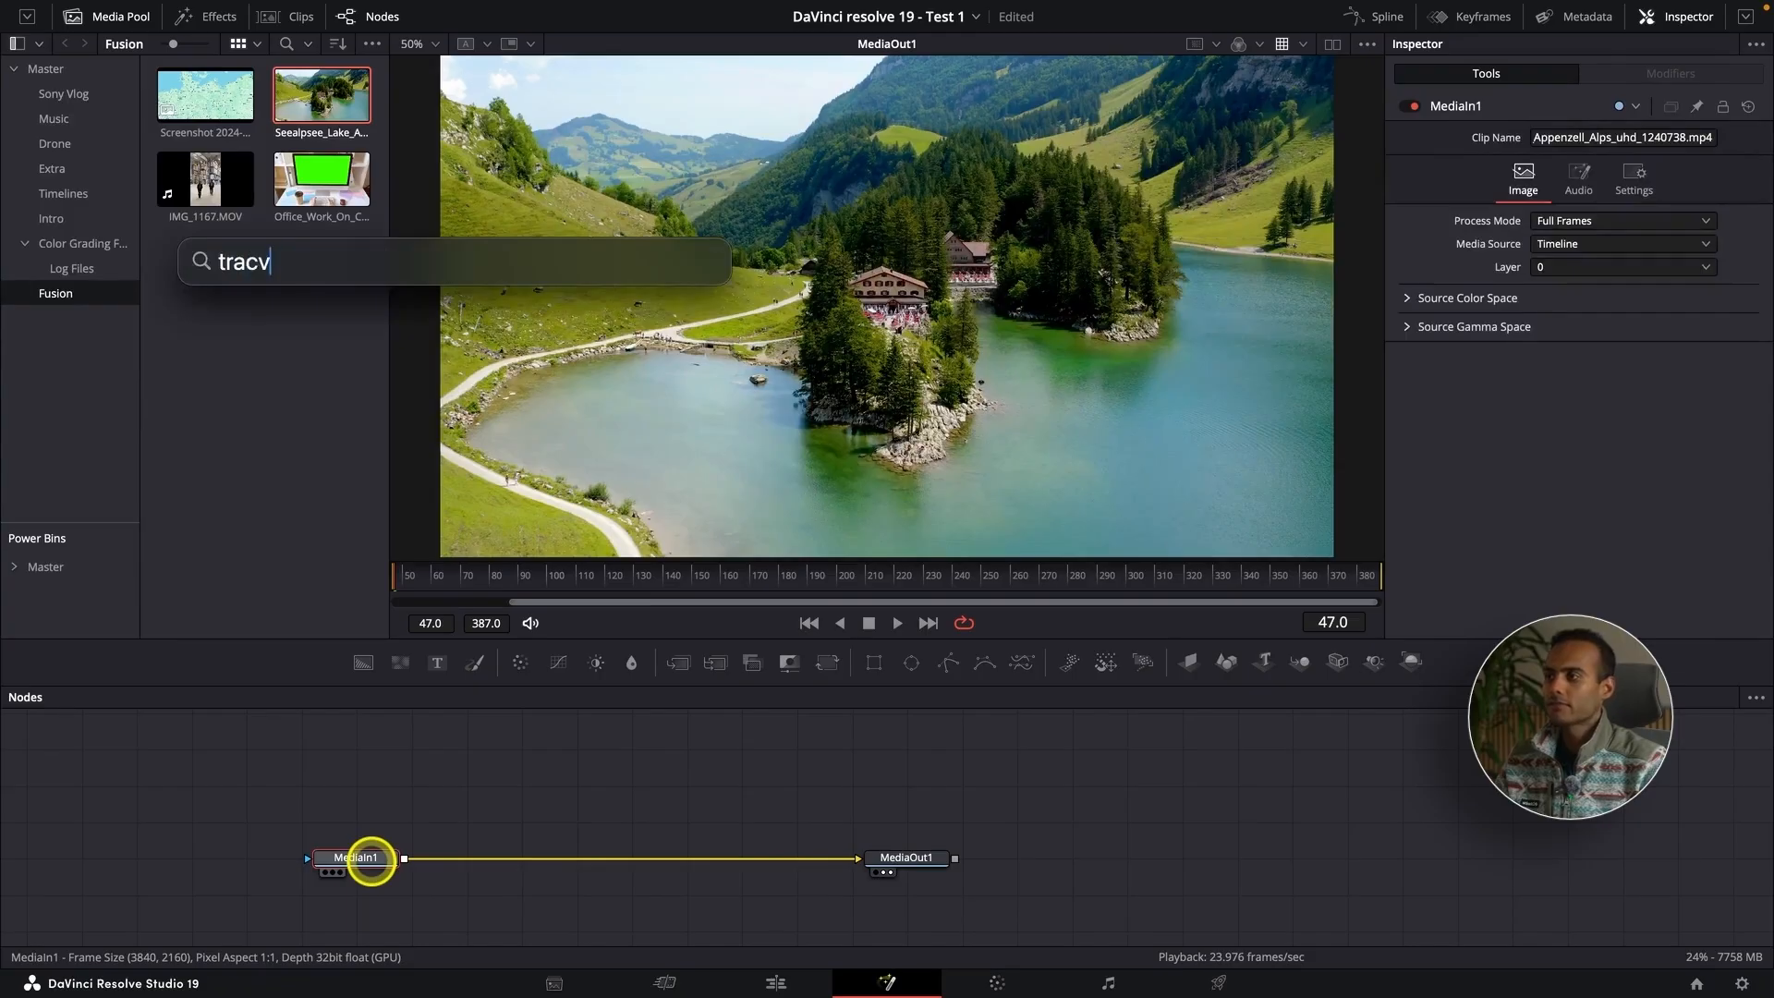
{"action": "key", "text": "Escape"}
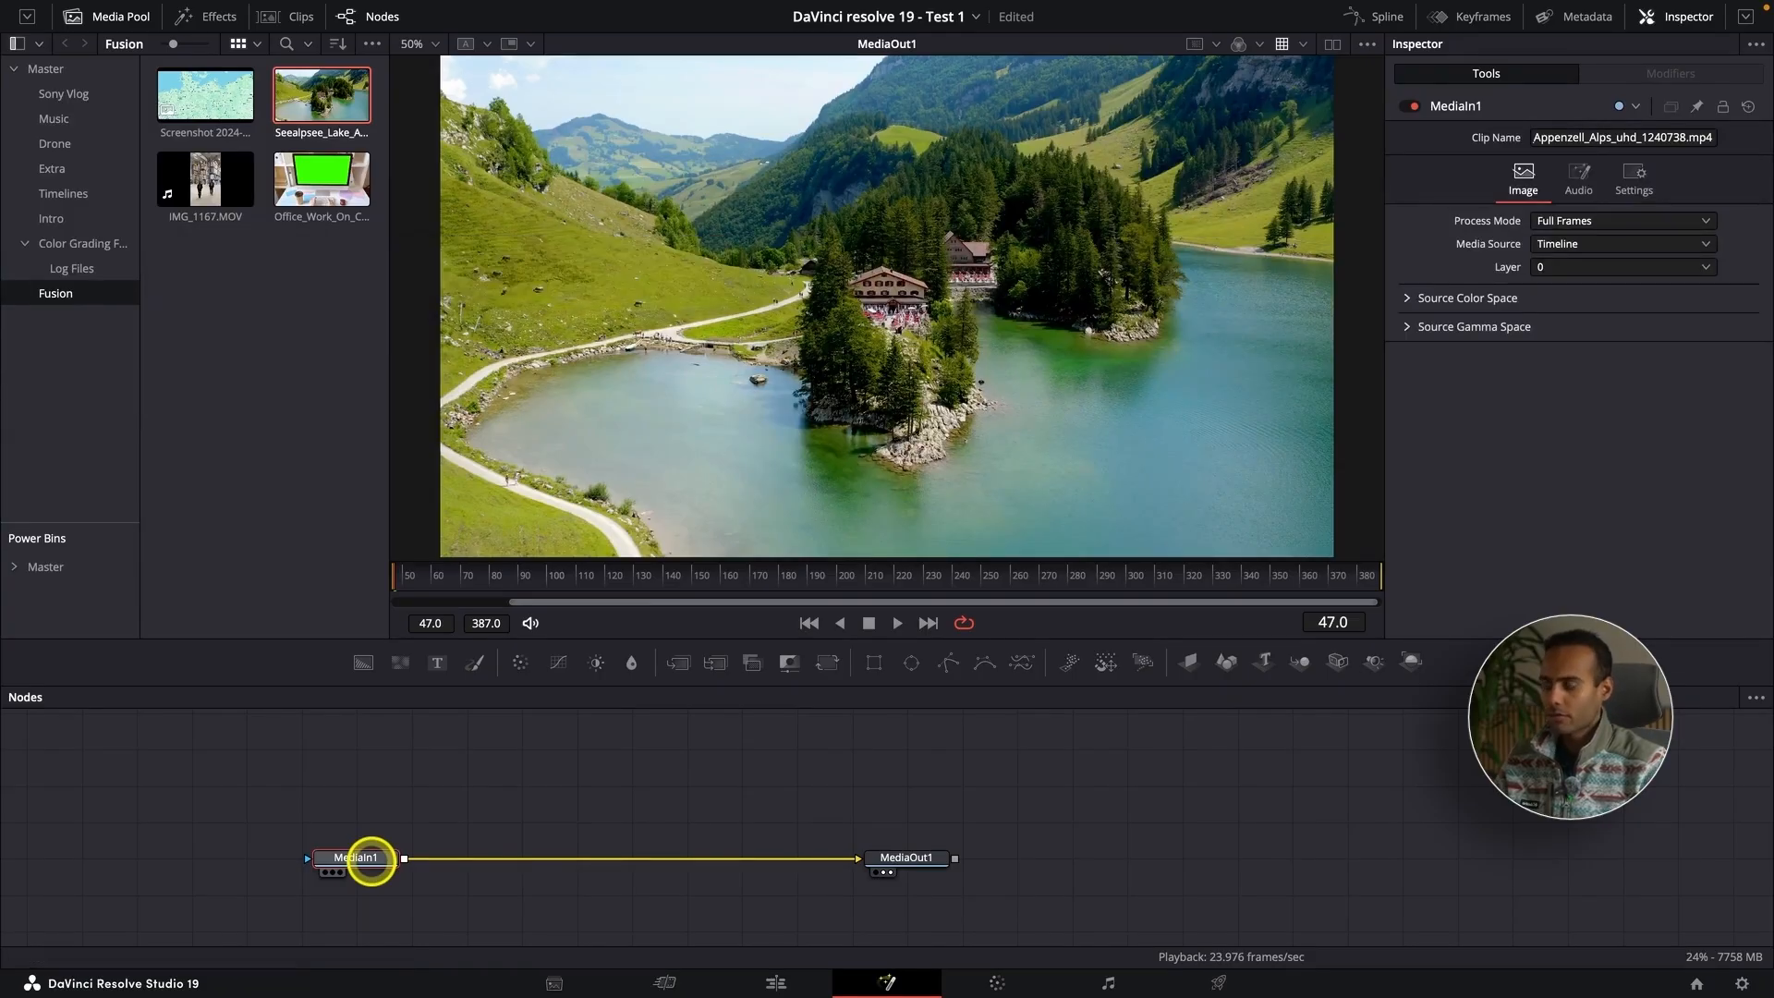
Add a Planar Tracker node between MediaIn1 and MediaOut1 and place it closer to MediaIn1
{"action": "key", "text": "shift+space"}
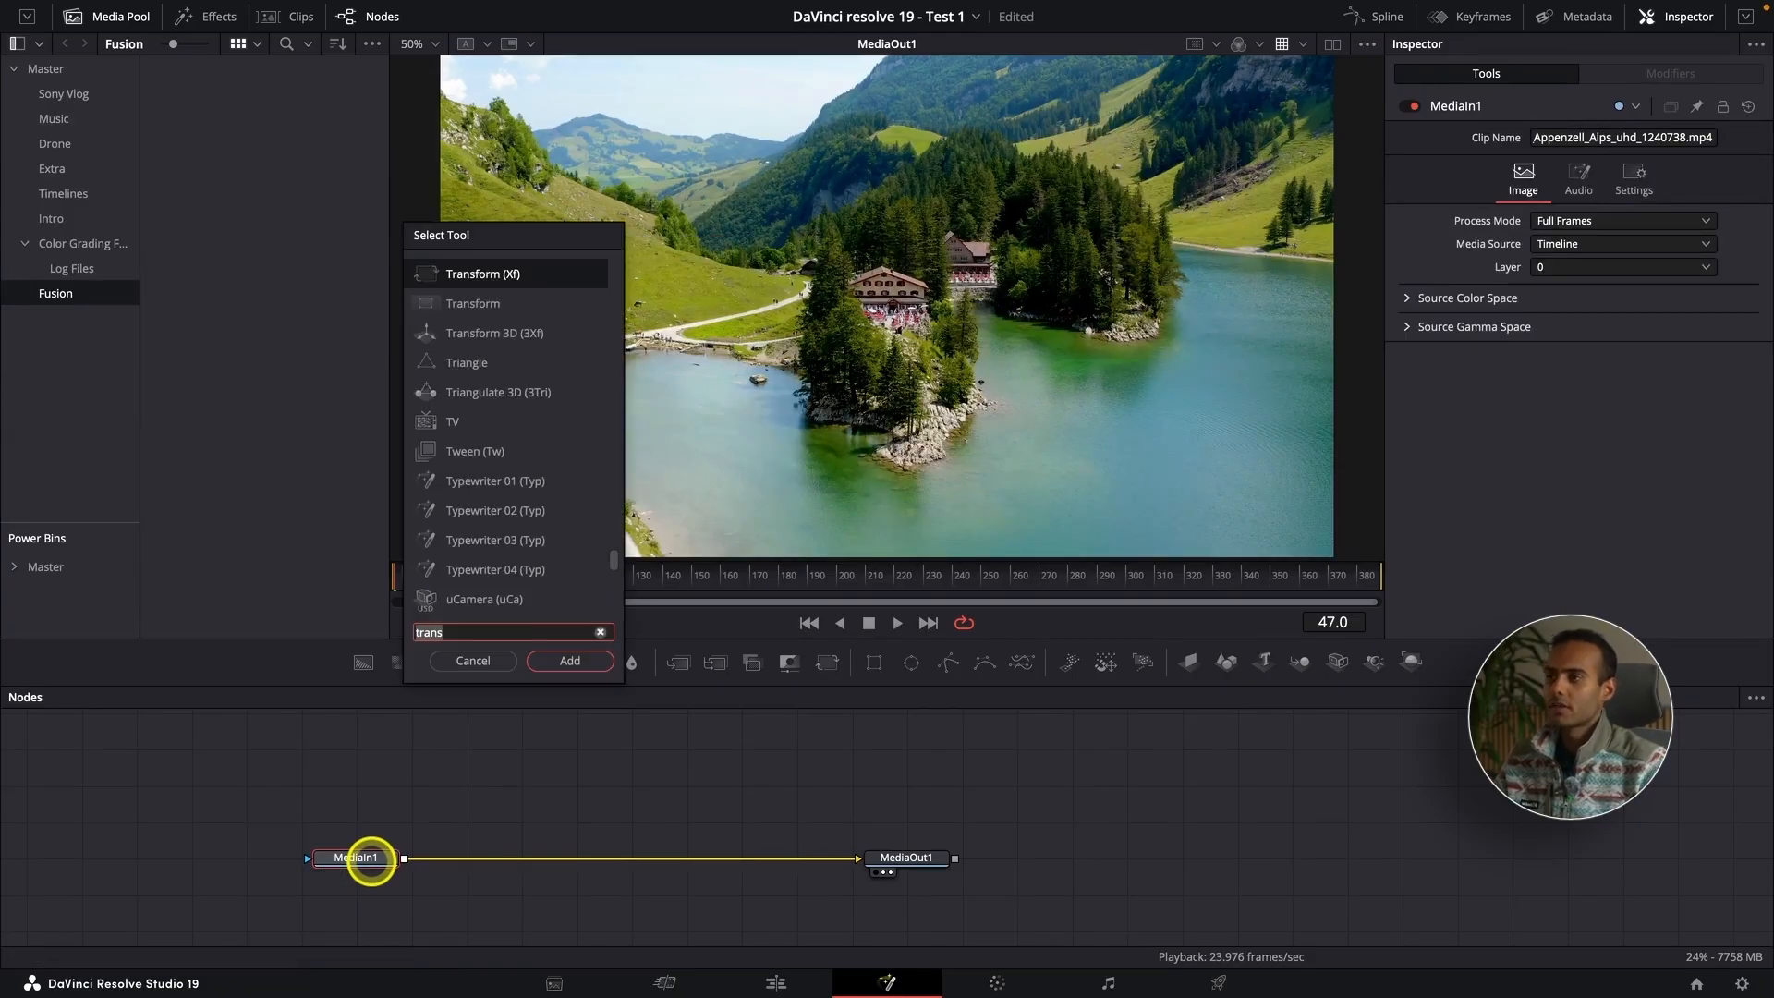
{"action": "key", "text": "BackSpace"}
{"action": "key", "text": "BackSpace"}
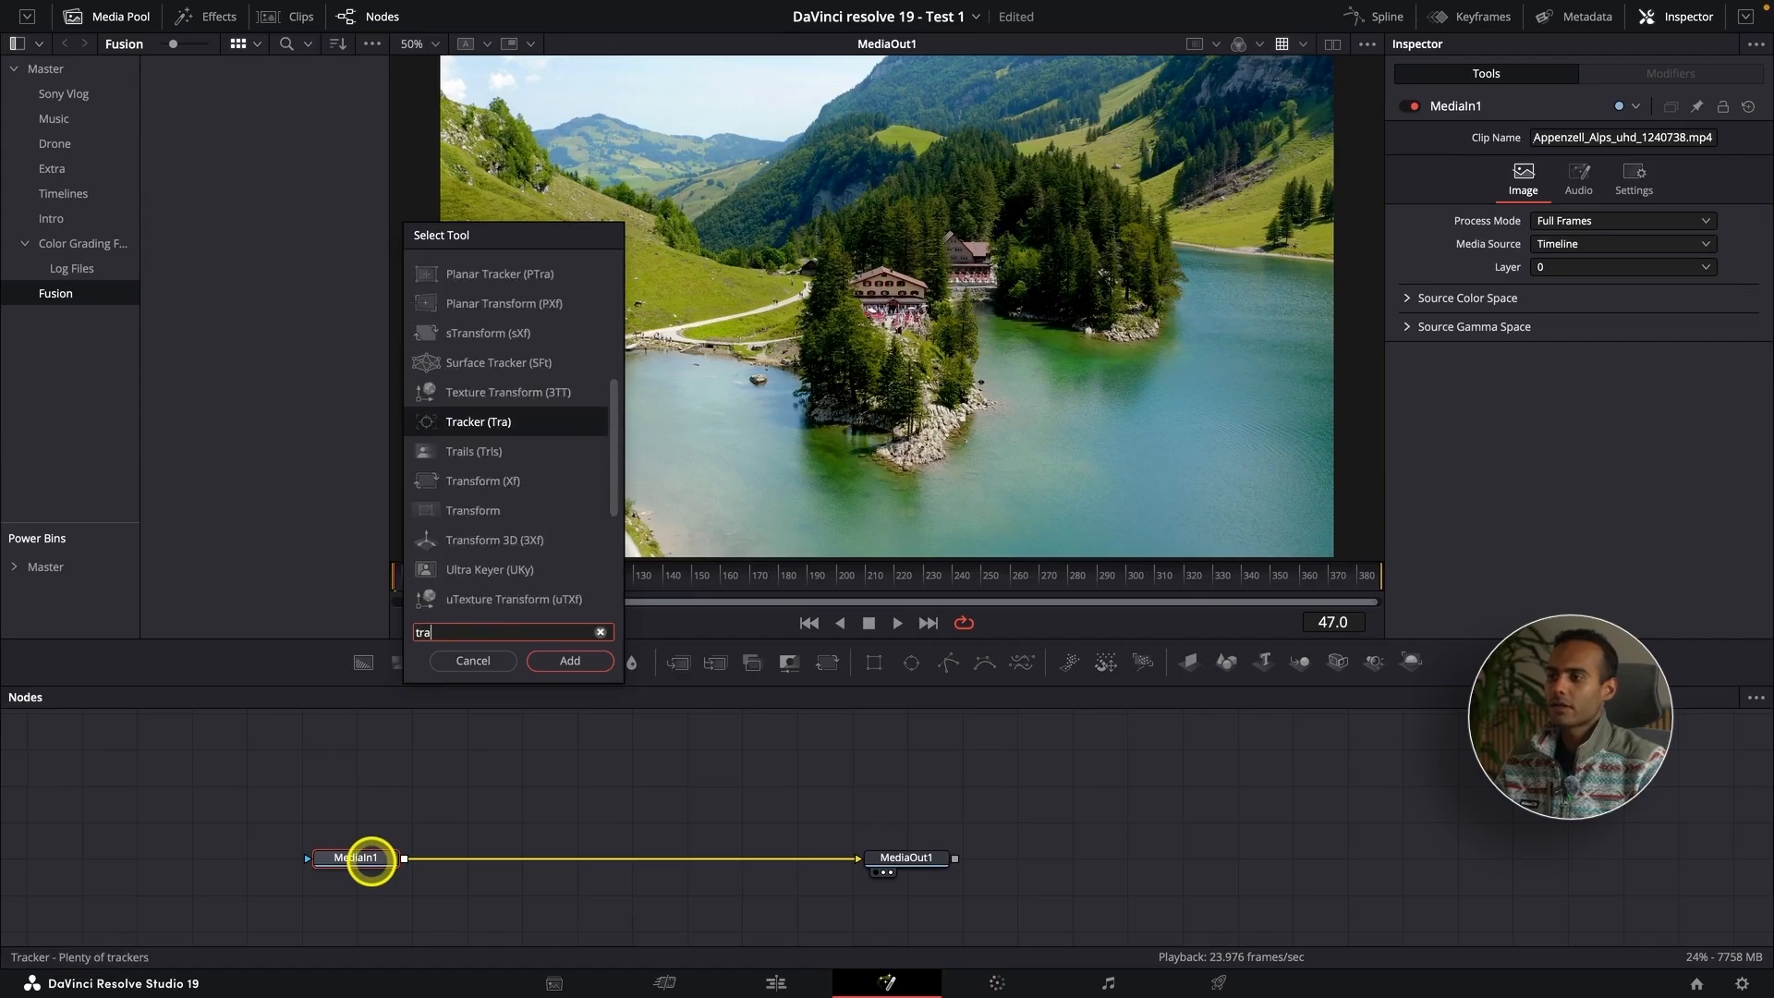
{"action": "type", "text": "ck"}
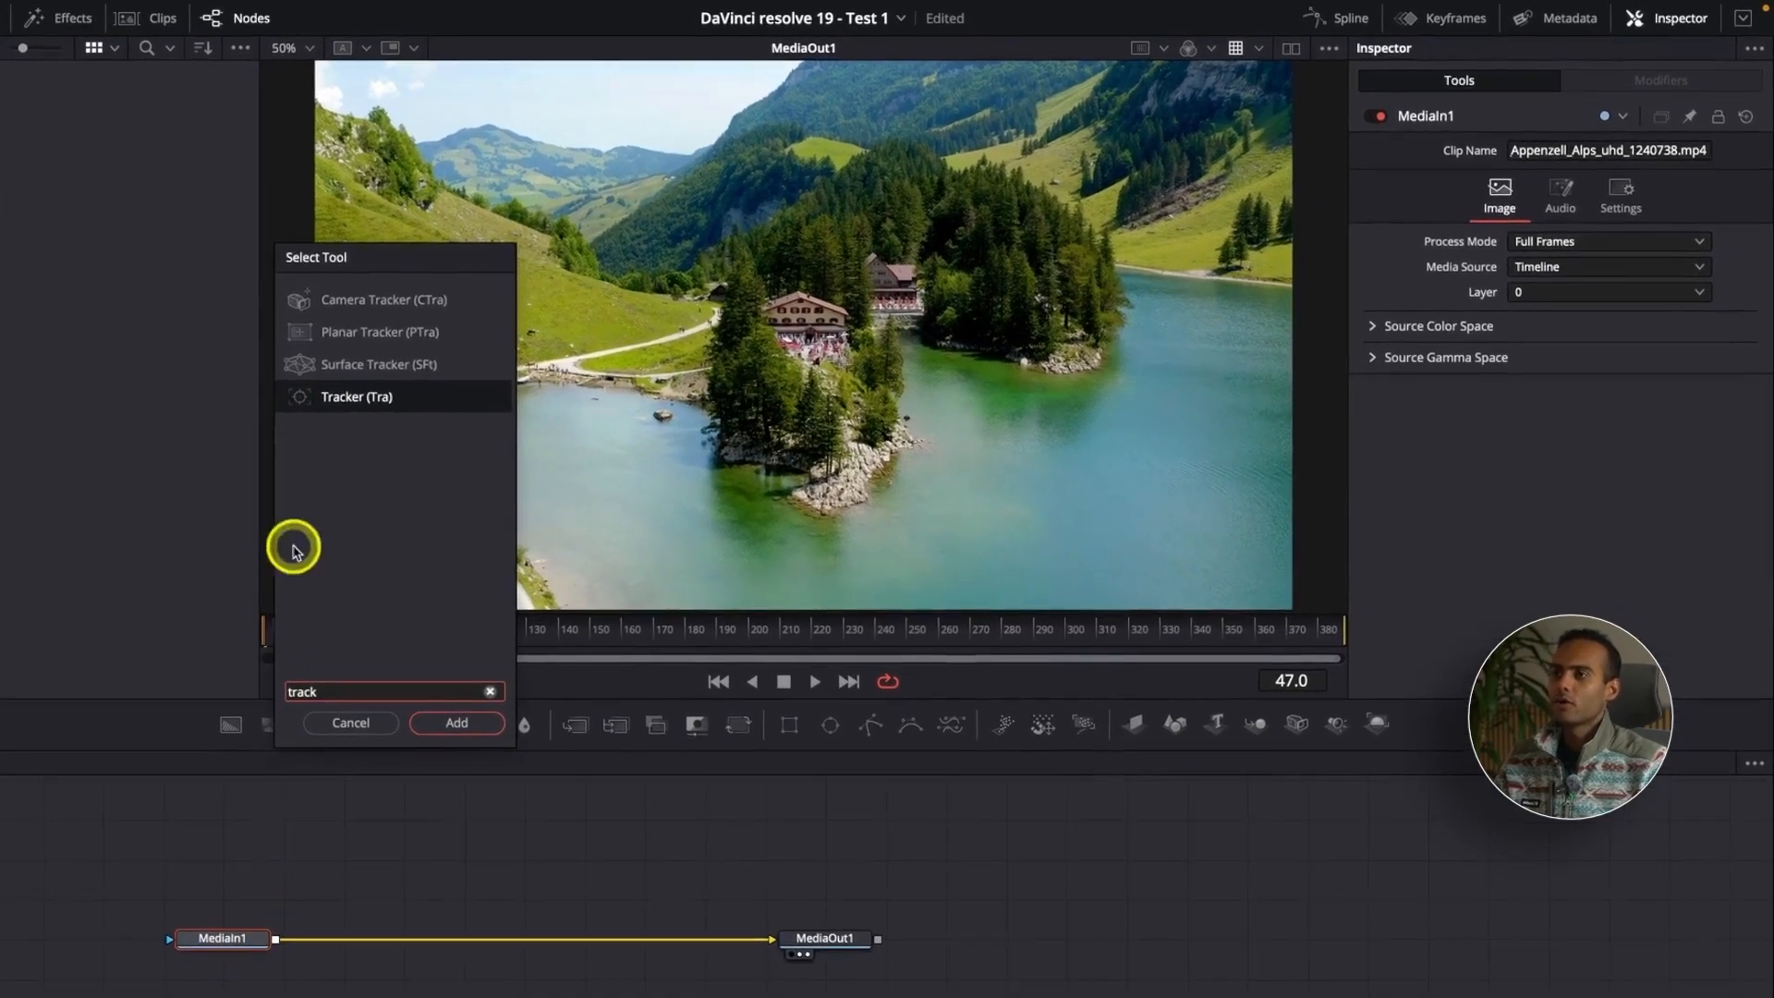
{"action": "left_click", "coordinate": [401, 334]}
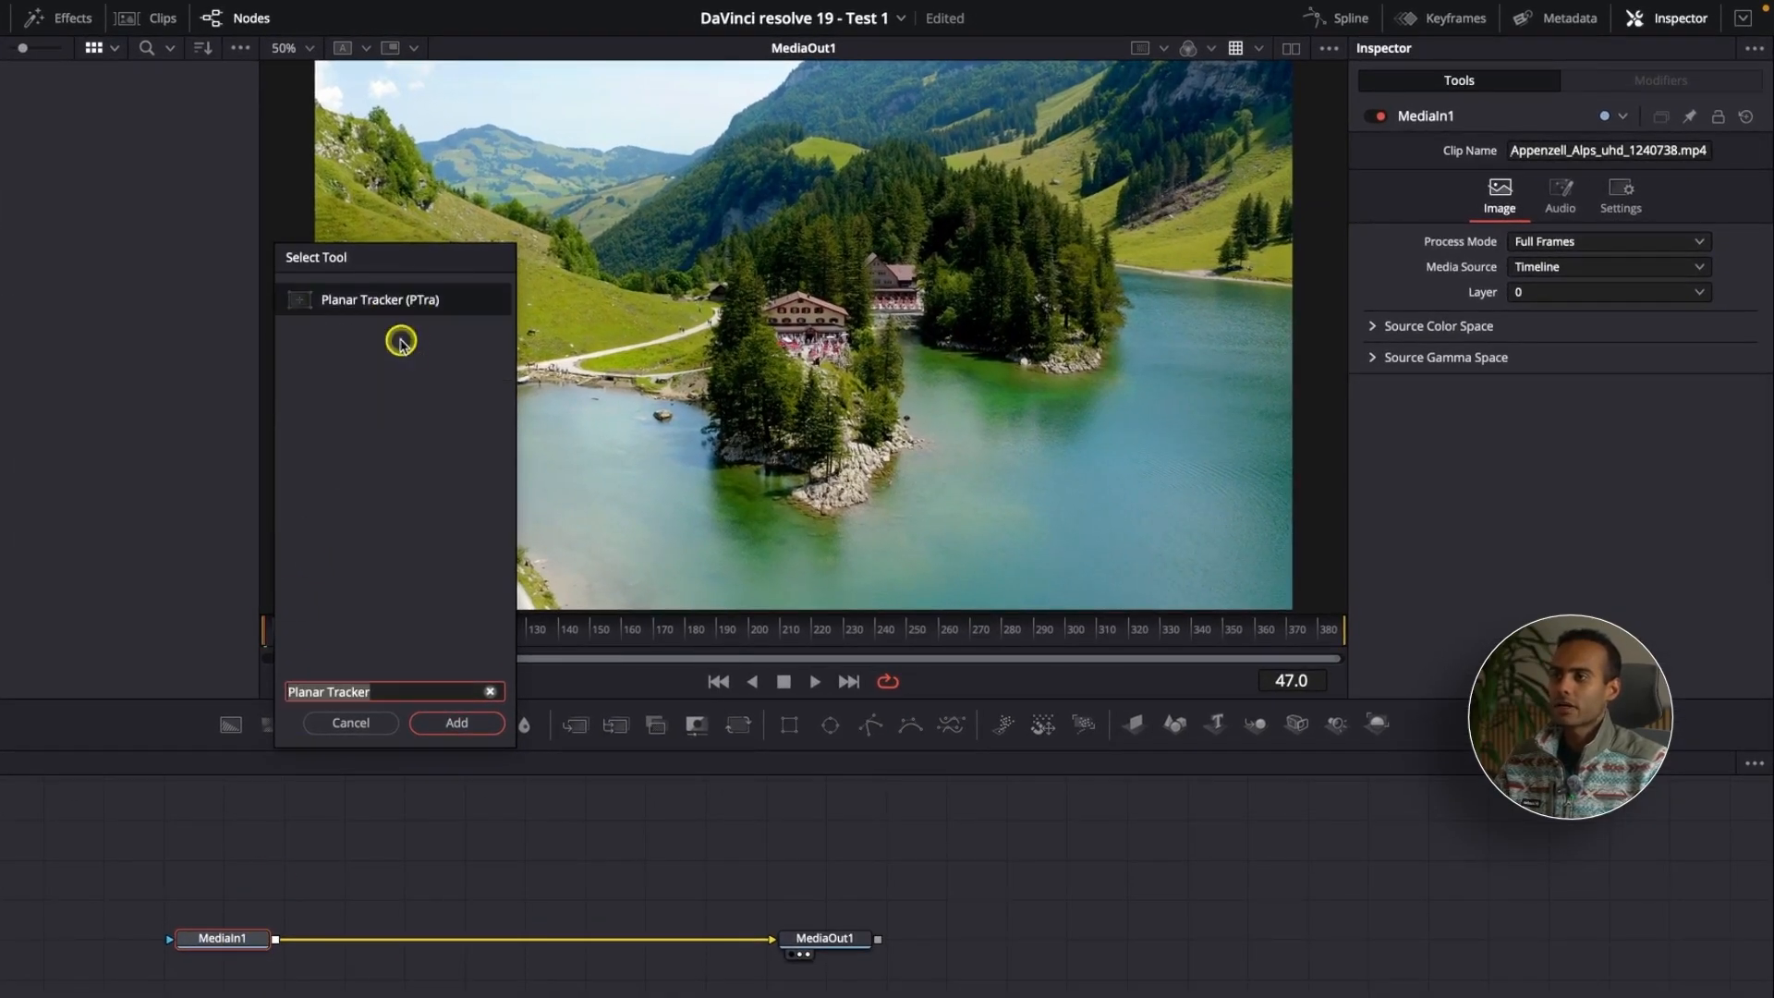
{"action": "left_click", "coordinate": [456, 722]}
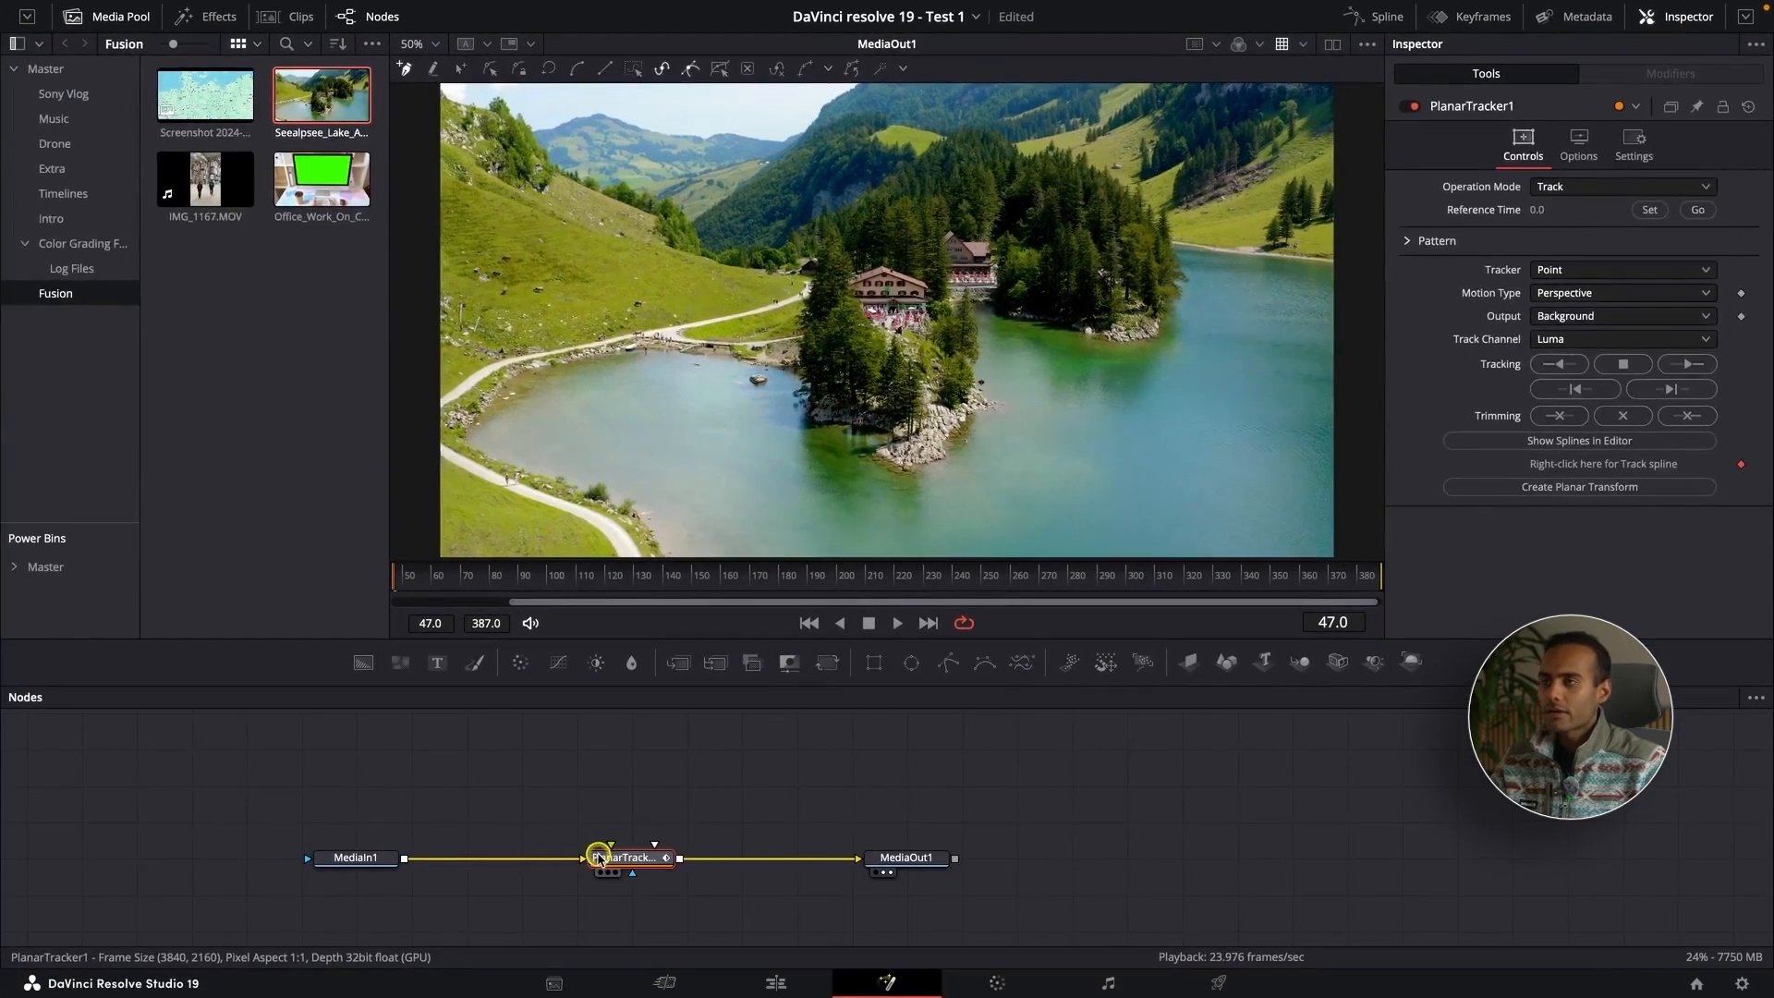
{"action": "left_click_drag", "start_coordinate": [599, 858], "coordinate": [574, 860]}
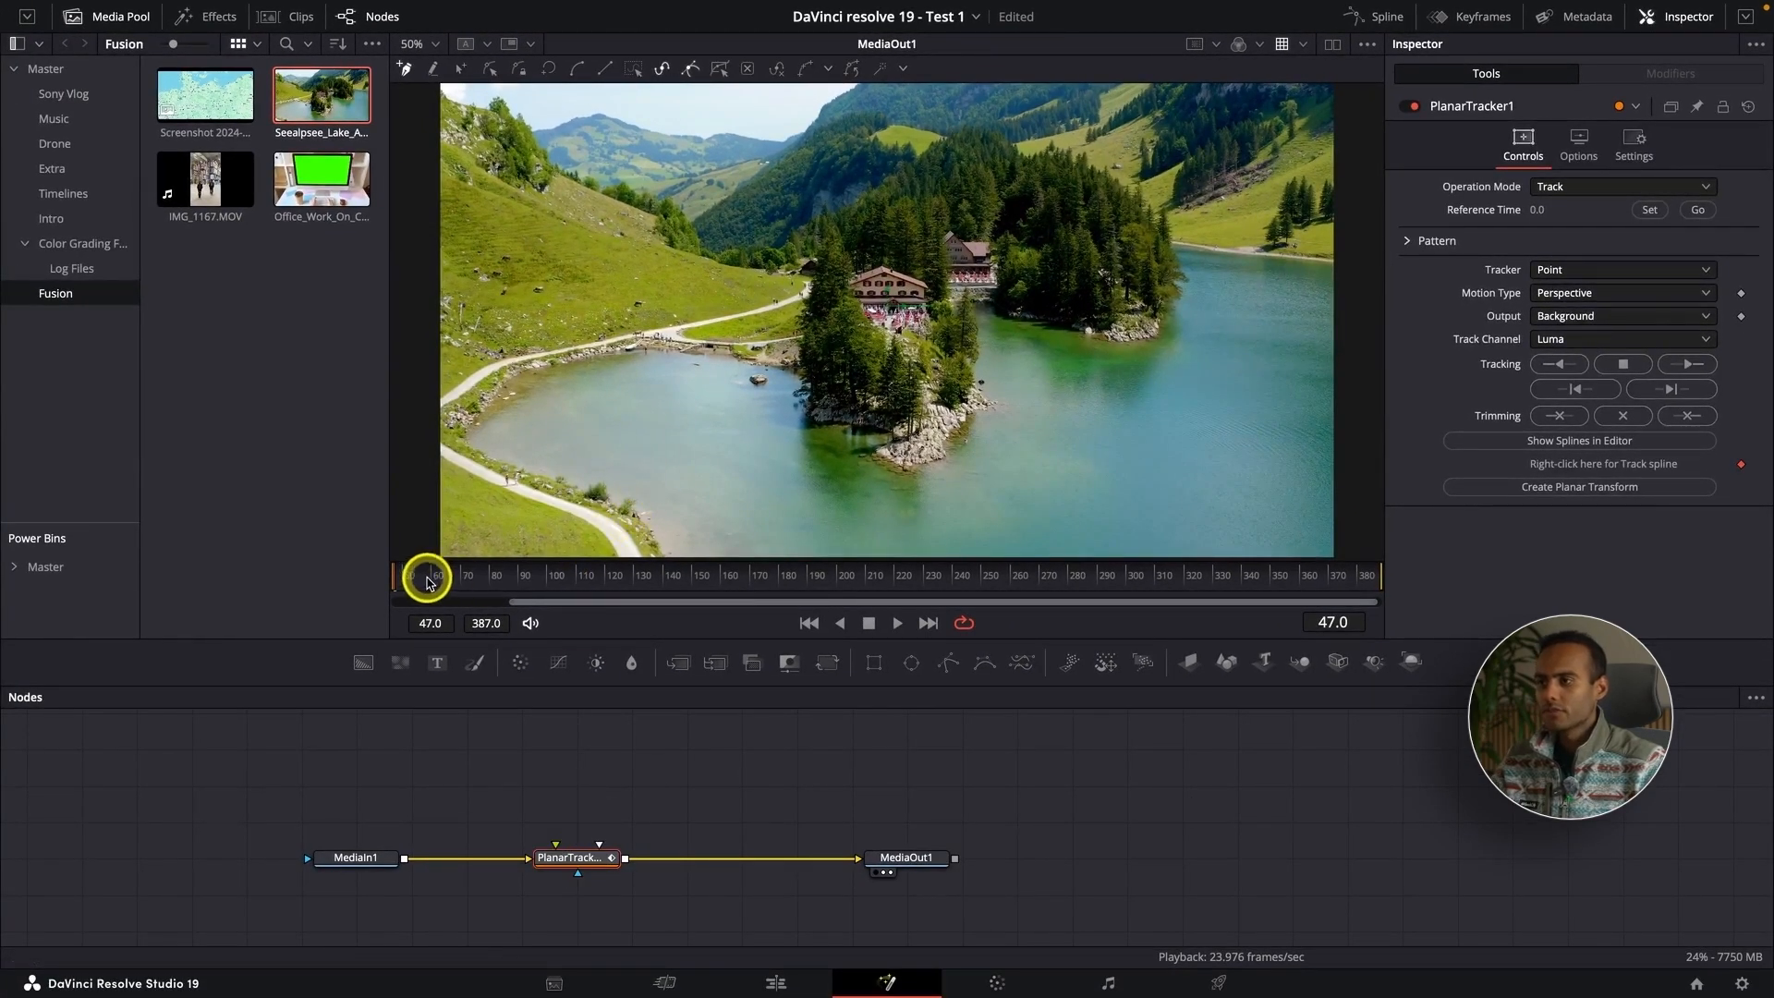
Scrub the clip to preview its camera motion, hide the Media Pool, and return to the first frame, 47
{"action": "left_click_drag", "start_coordinate": [427, 579], "coordinate": [551, 578]}
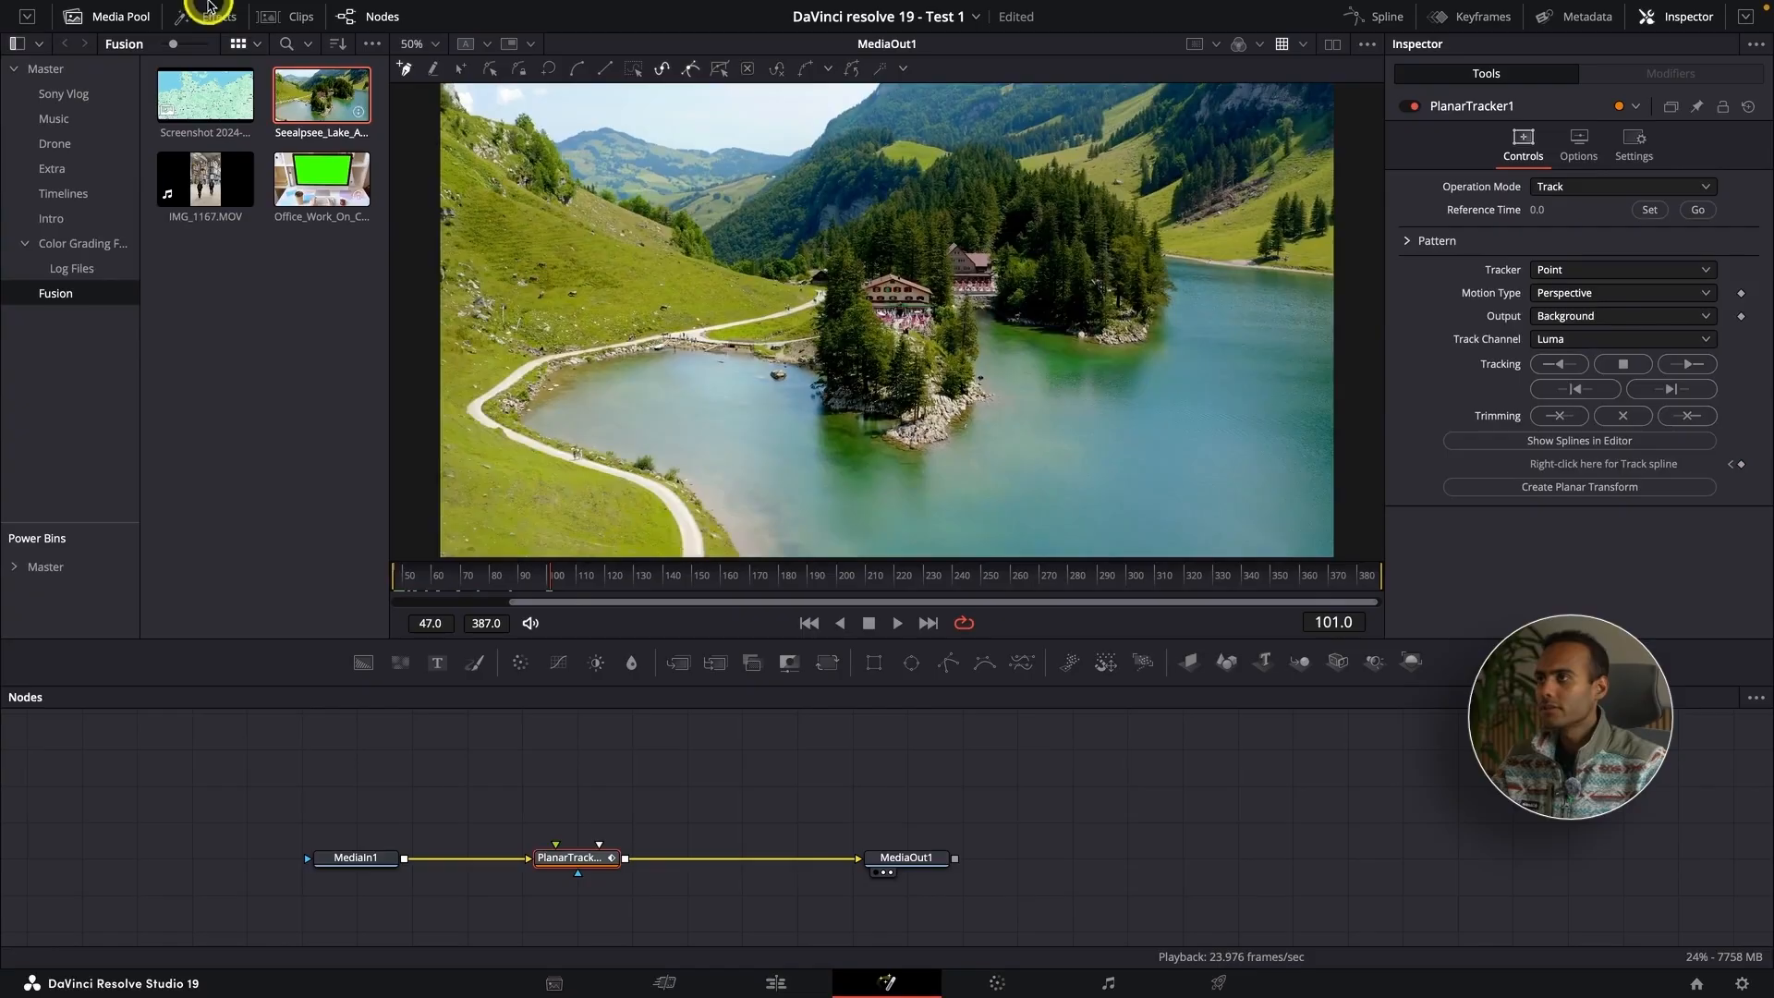
{"action": "left_click", "coordinate": [106, 17]}
{"action": "left_click_drag", "start_coordinate": [206, 578], "coordinate": [2, 591]}
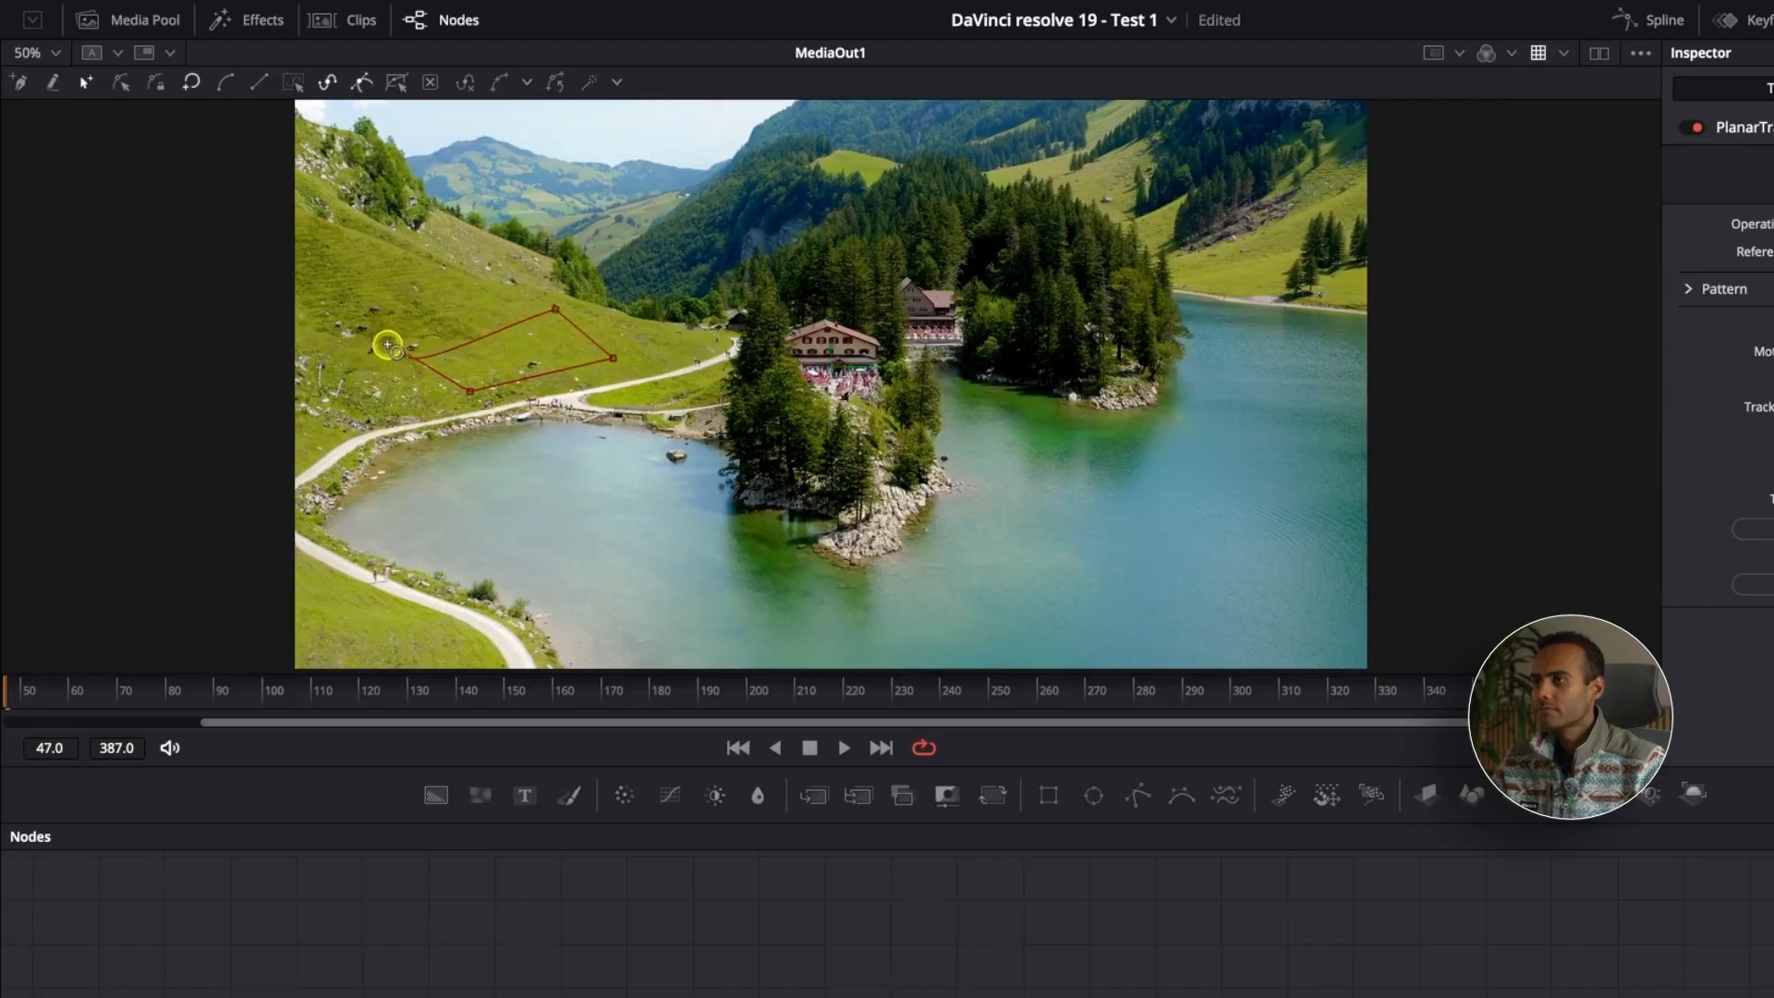
Reshape the tracking polygon on the grassy hillside above the path, scrubbing through the clip to check the area before returning to frame 47
{"action": "left_click", "coordinate": [415, 359]}
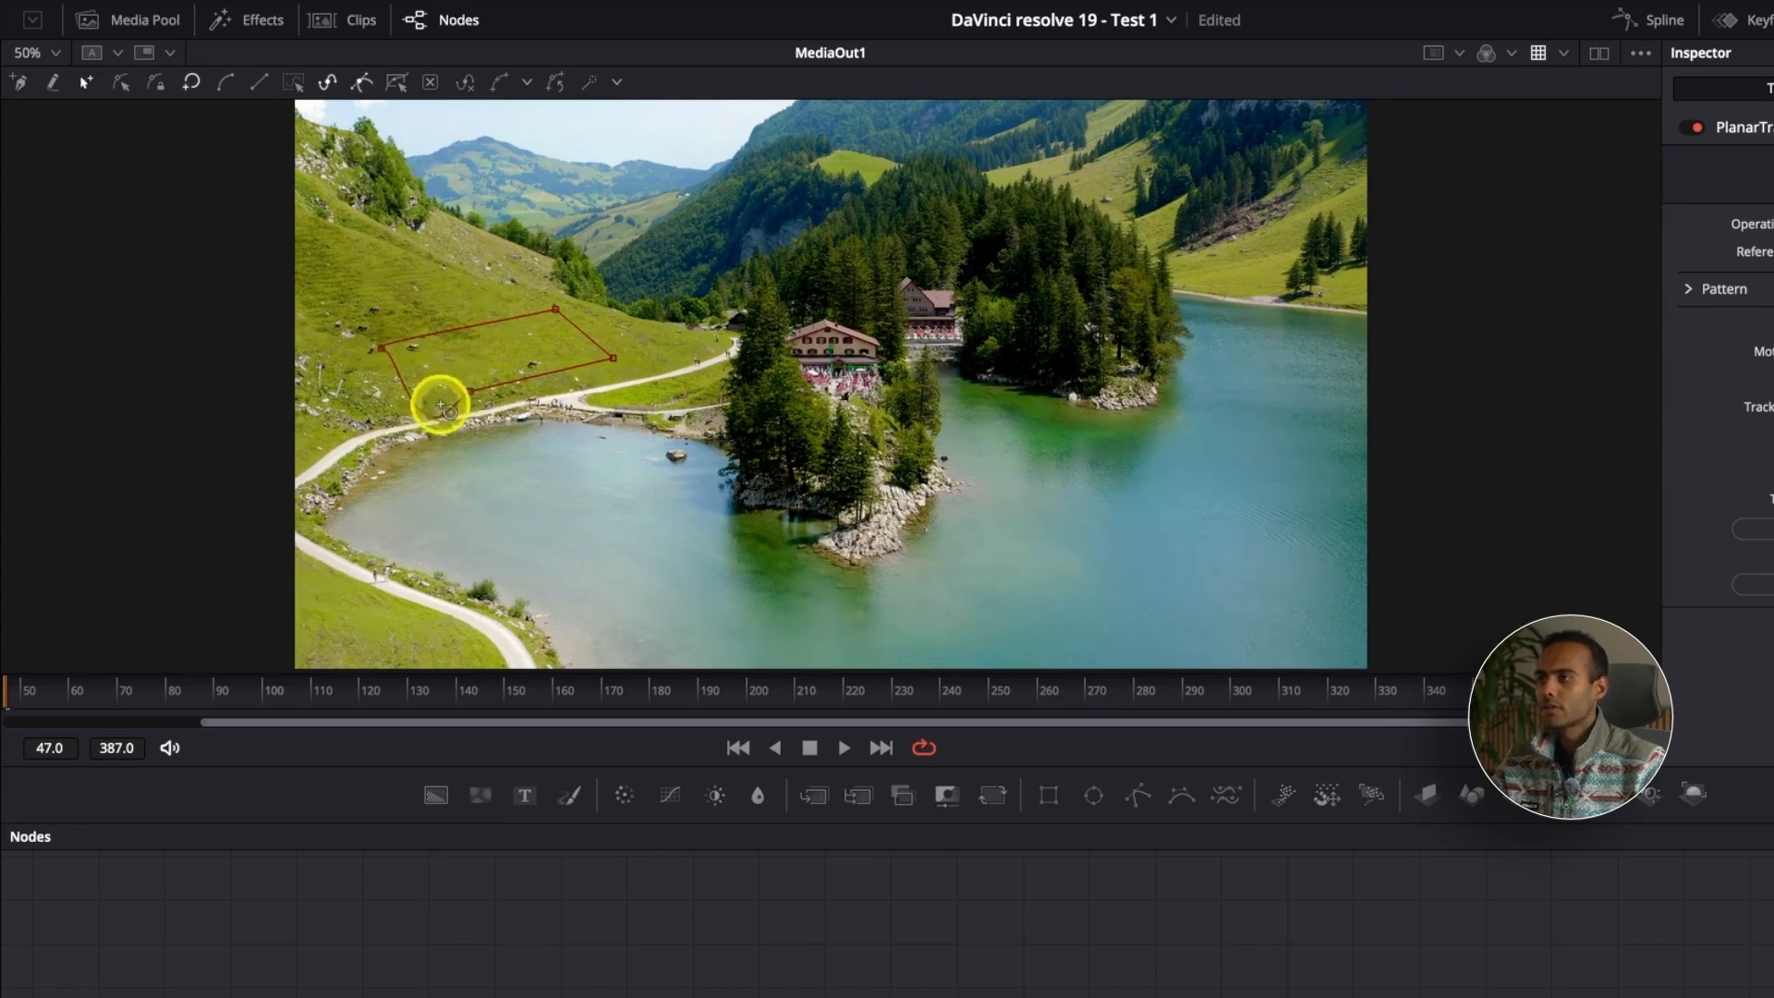
{"action": "left_click", "coordinate": [555, 306]}
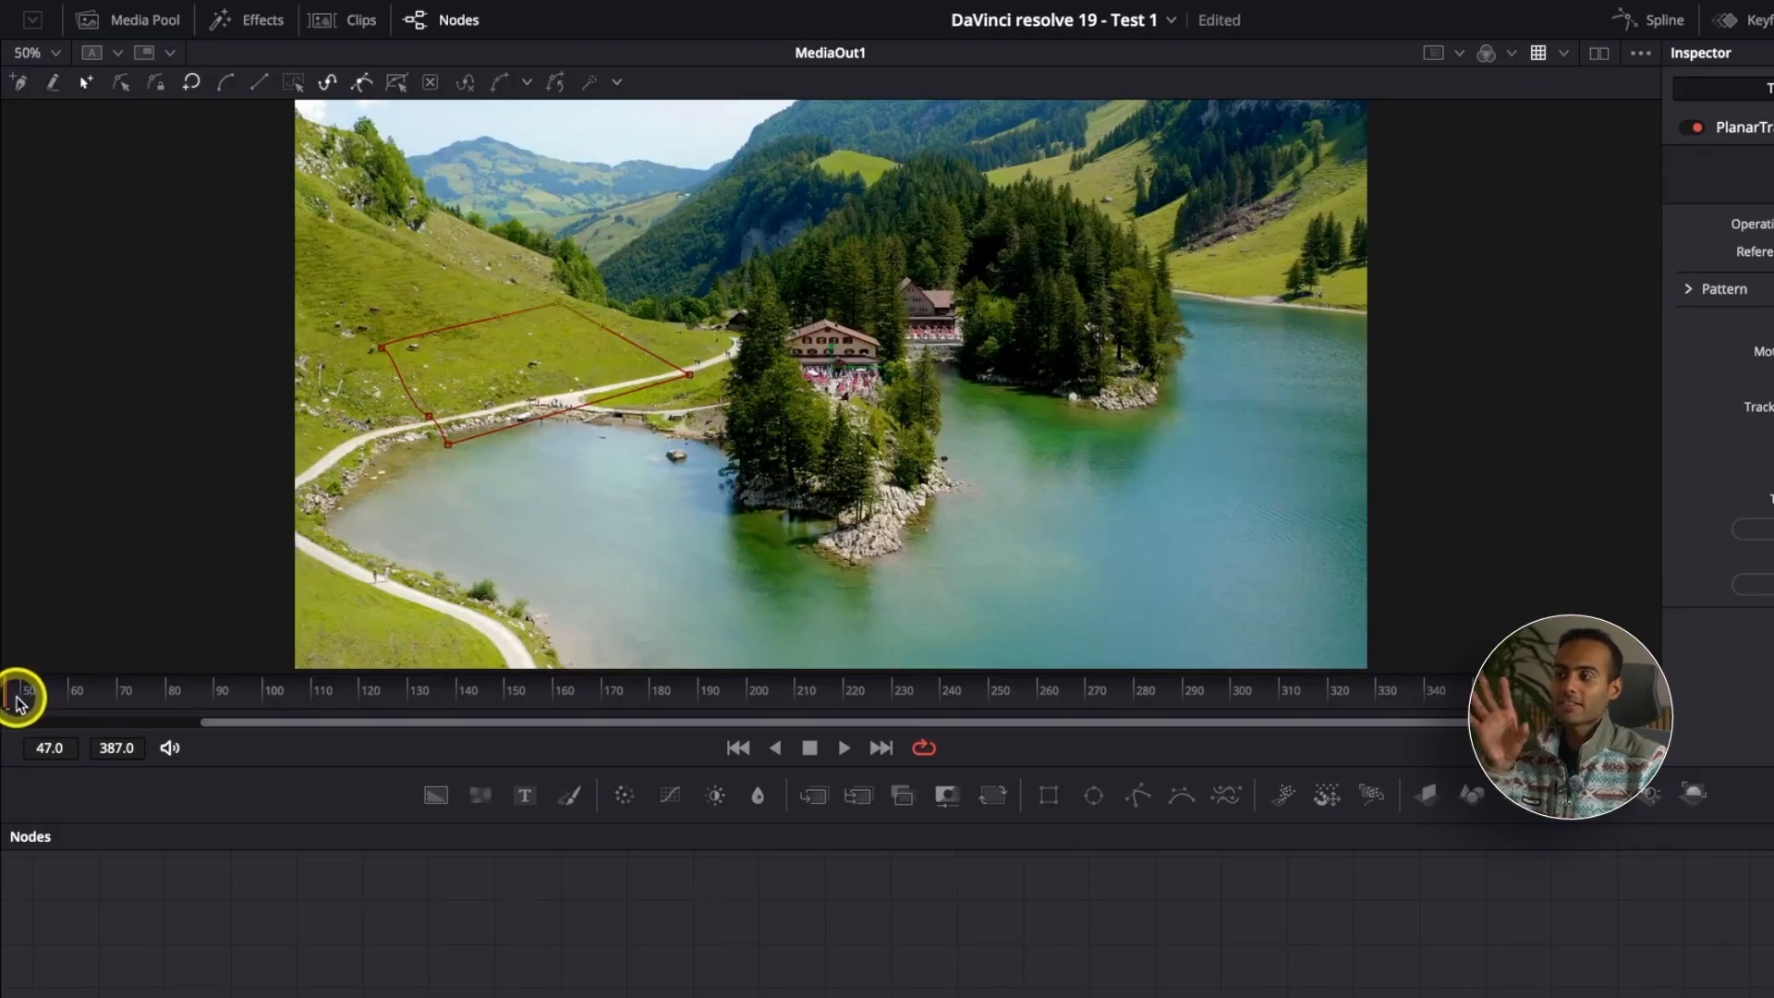
{"action": "left_click_drag", "start_coordinate": [25, 698], "coordinate": [558, 723]}
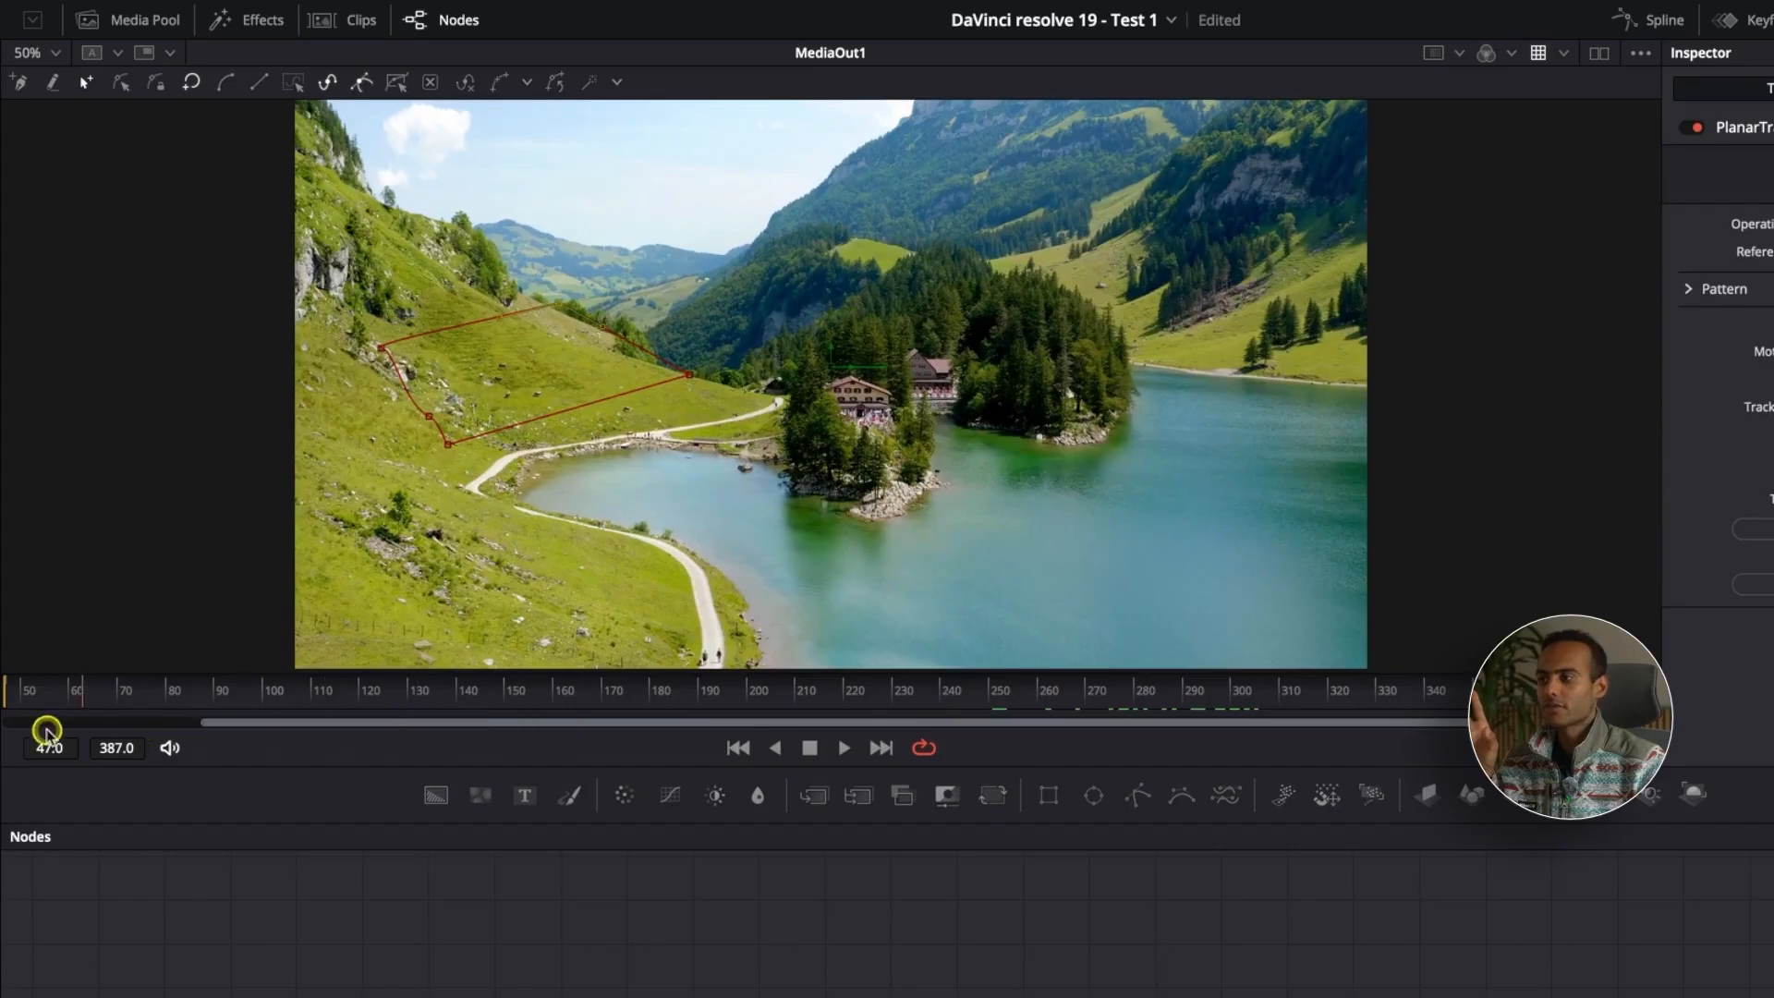
{"action": "left_click_drag", "start_coordinate": [46, 732], "coordinate": [8, 765]}
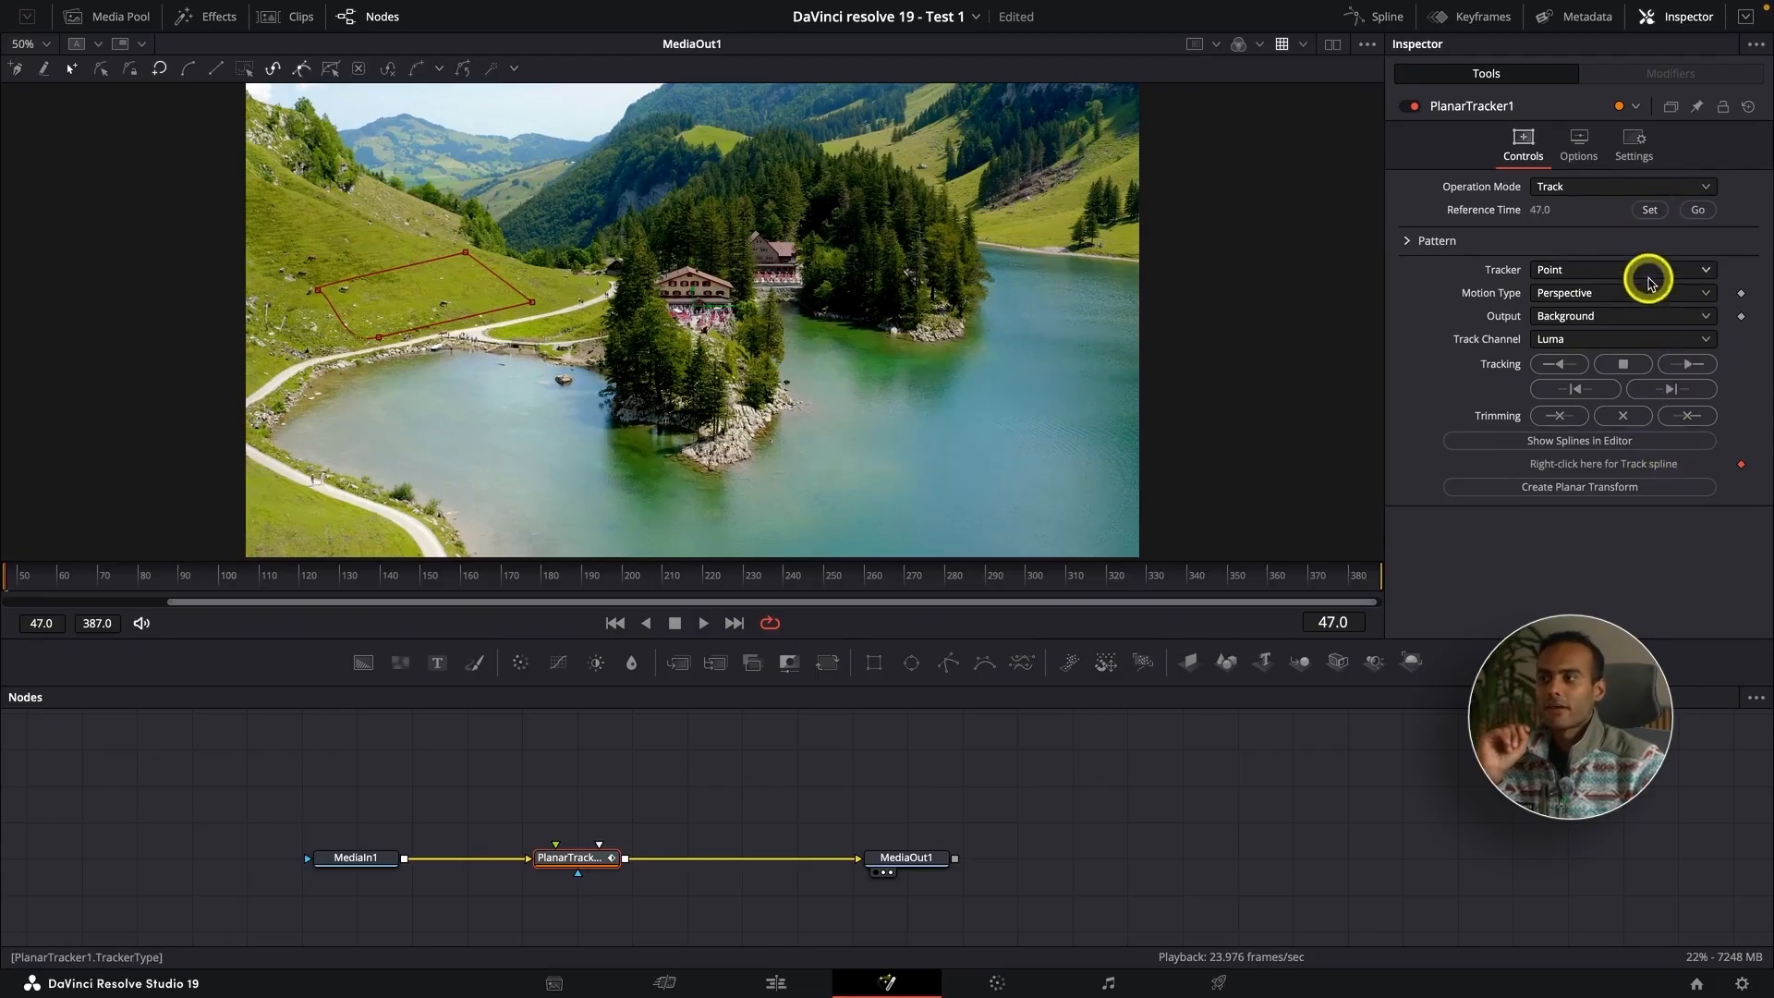
Set the planar tracker type to Hybrid Point/Area, track the hillside area forward to the clip's end, and return to frame 47
{"action": "left_click", "coordinate": [1592, 272]}
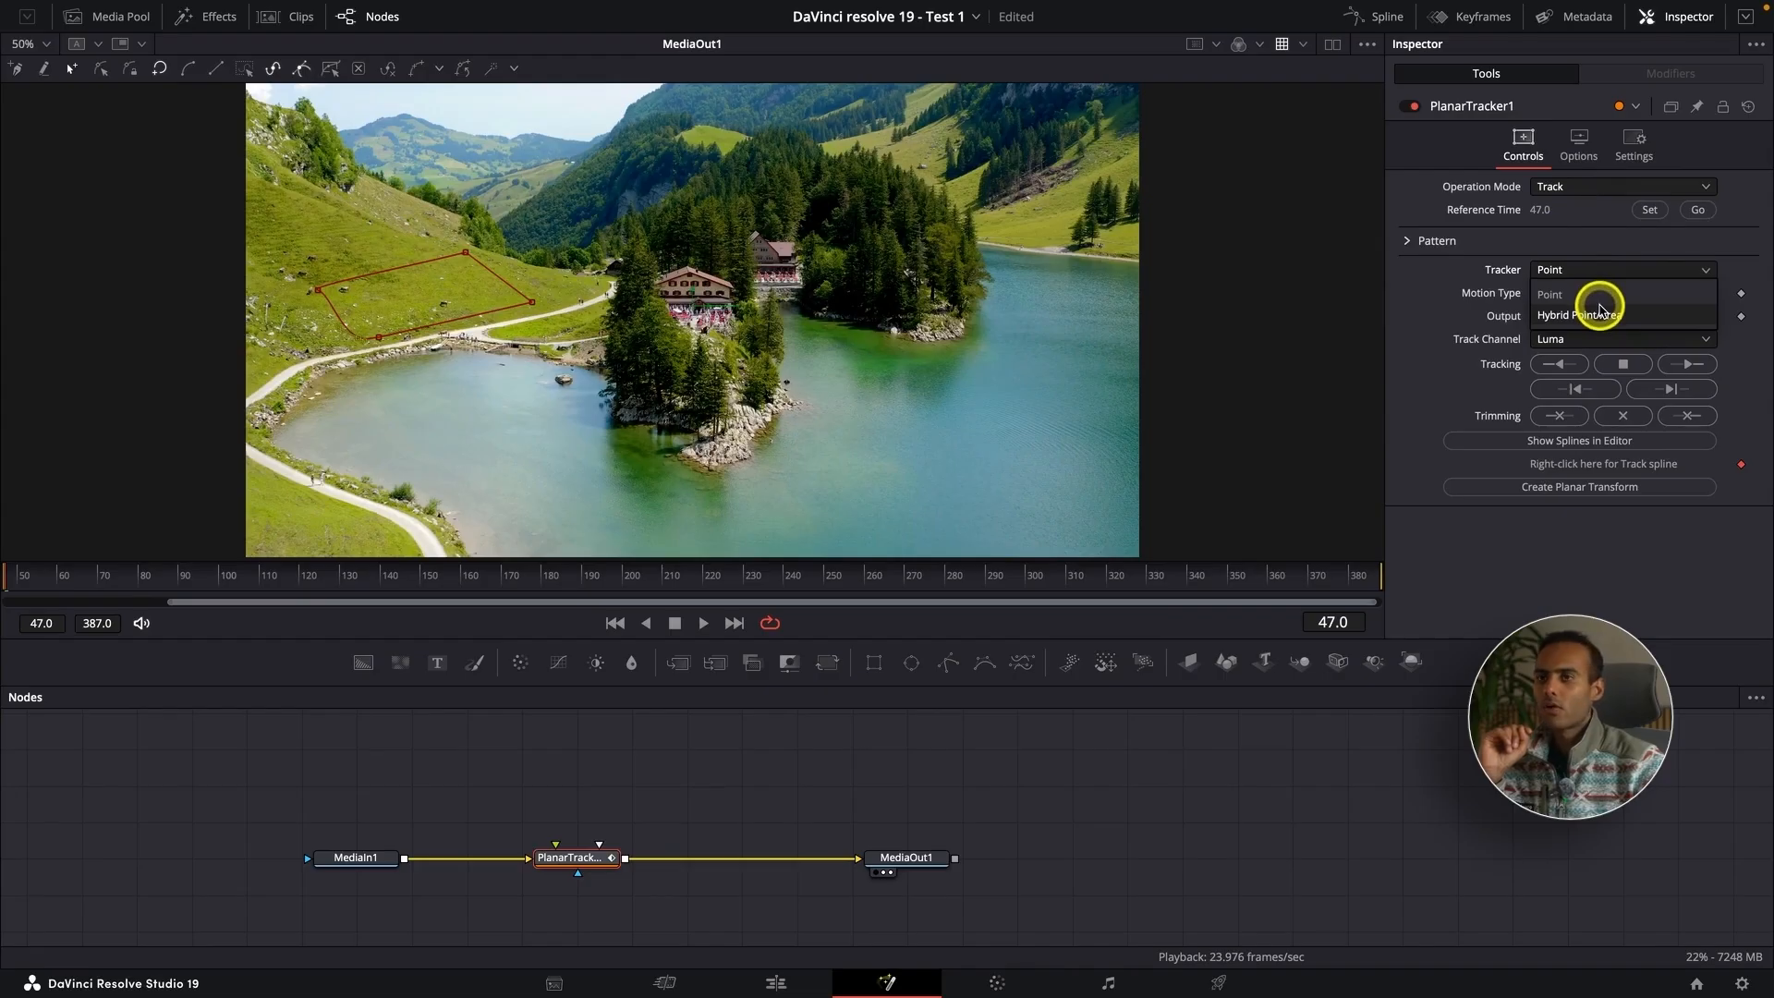
{"action": "left_click", "coordinate": [1597, 314]}
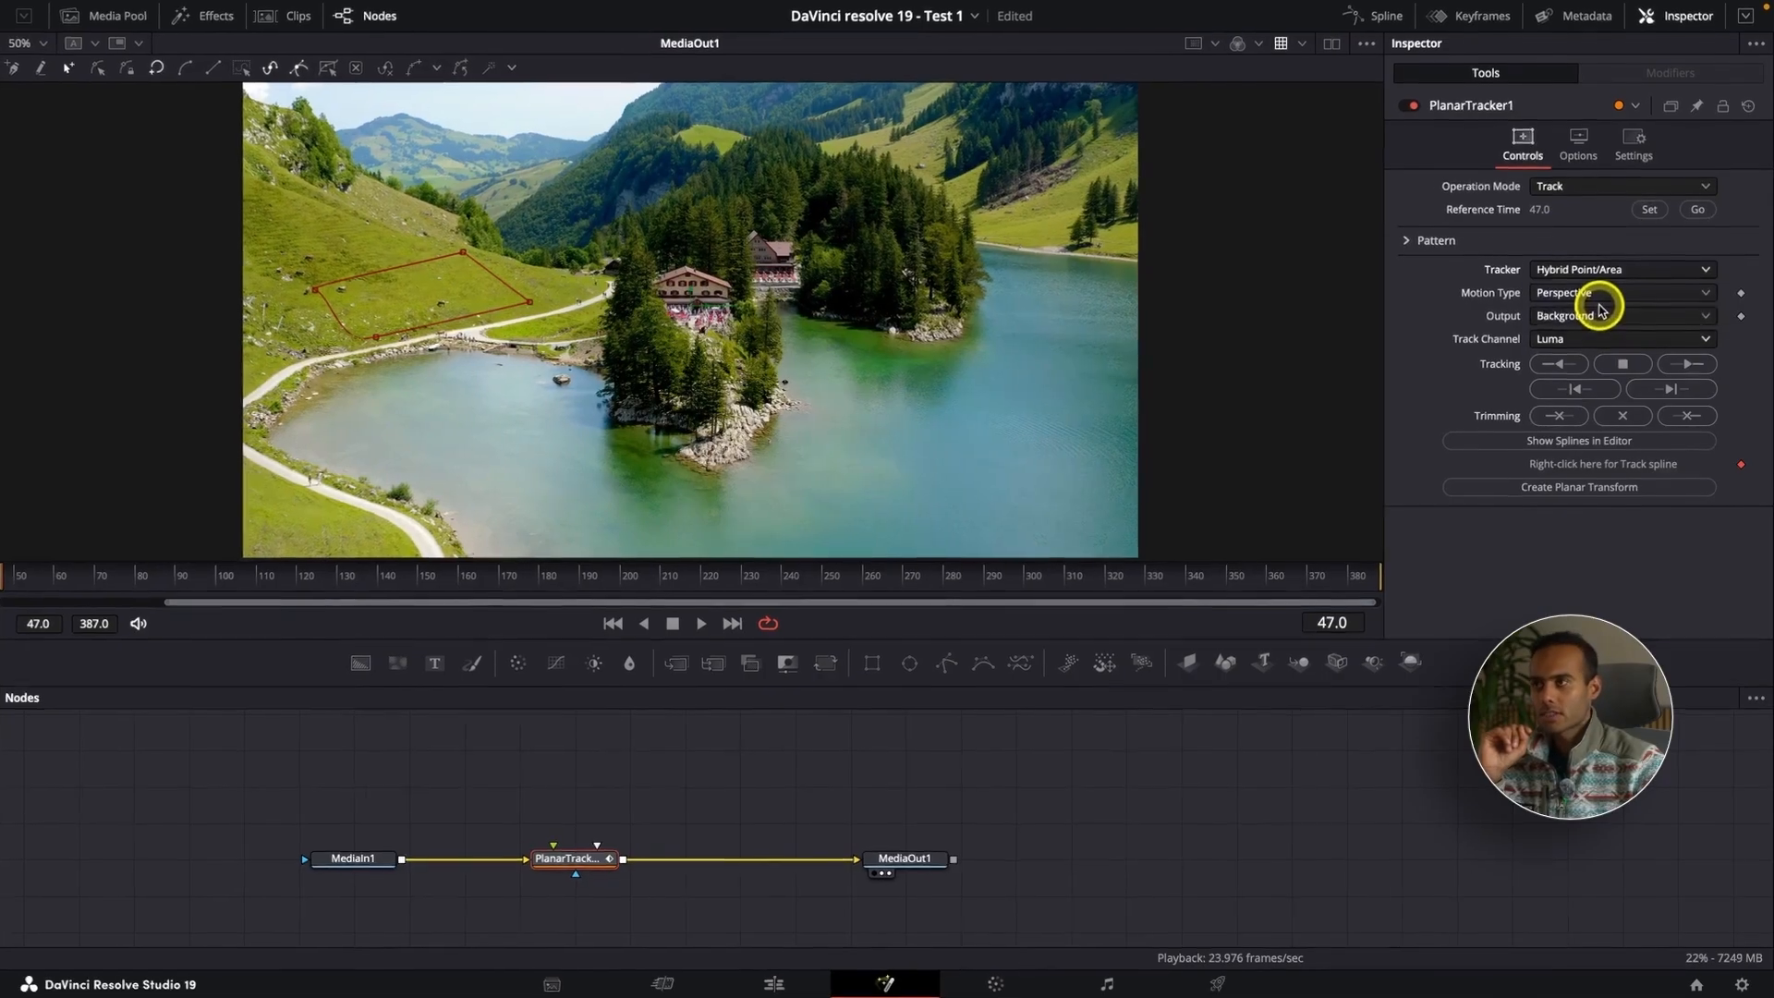
{"action": "left_click", "coordinate": [1680, 363]}
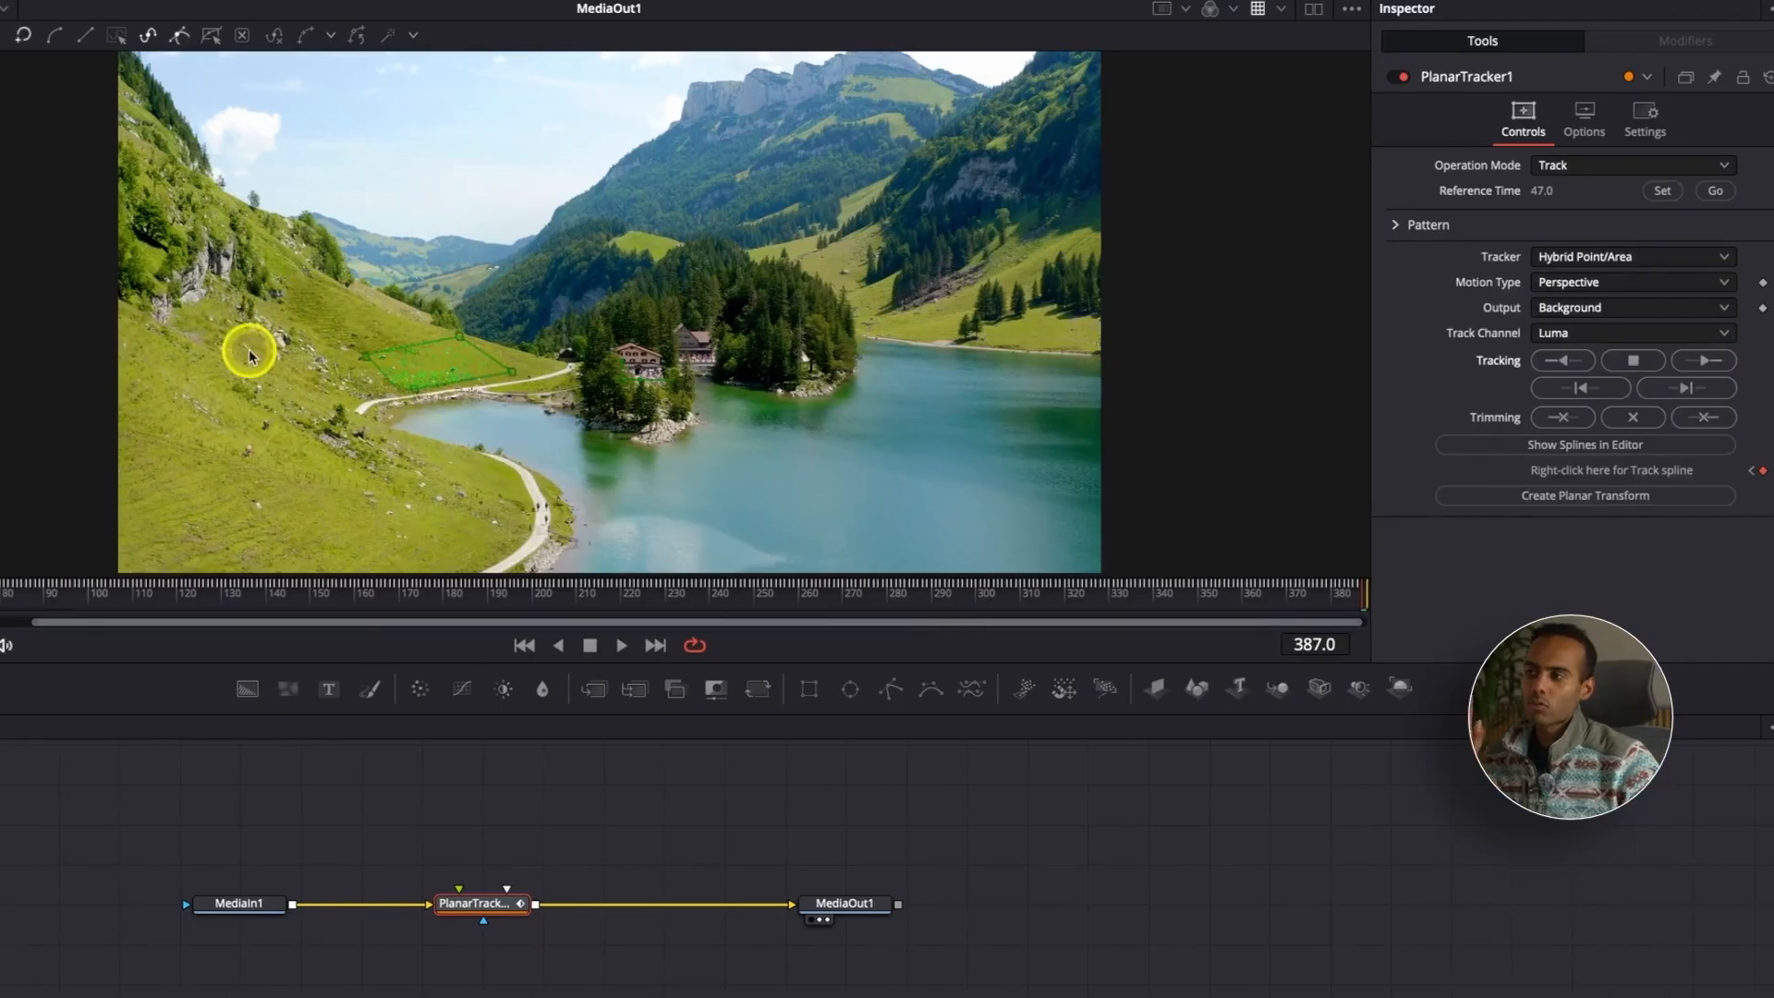
{"action": "left_click_drag", "start_coordinate": [18, 595], "coordinate": [239, 621]}
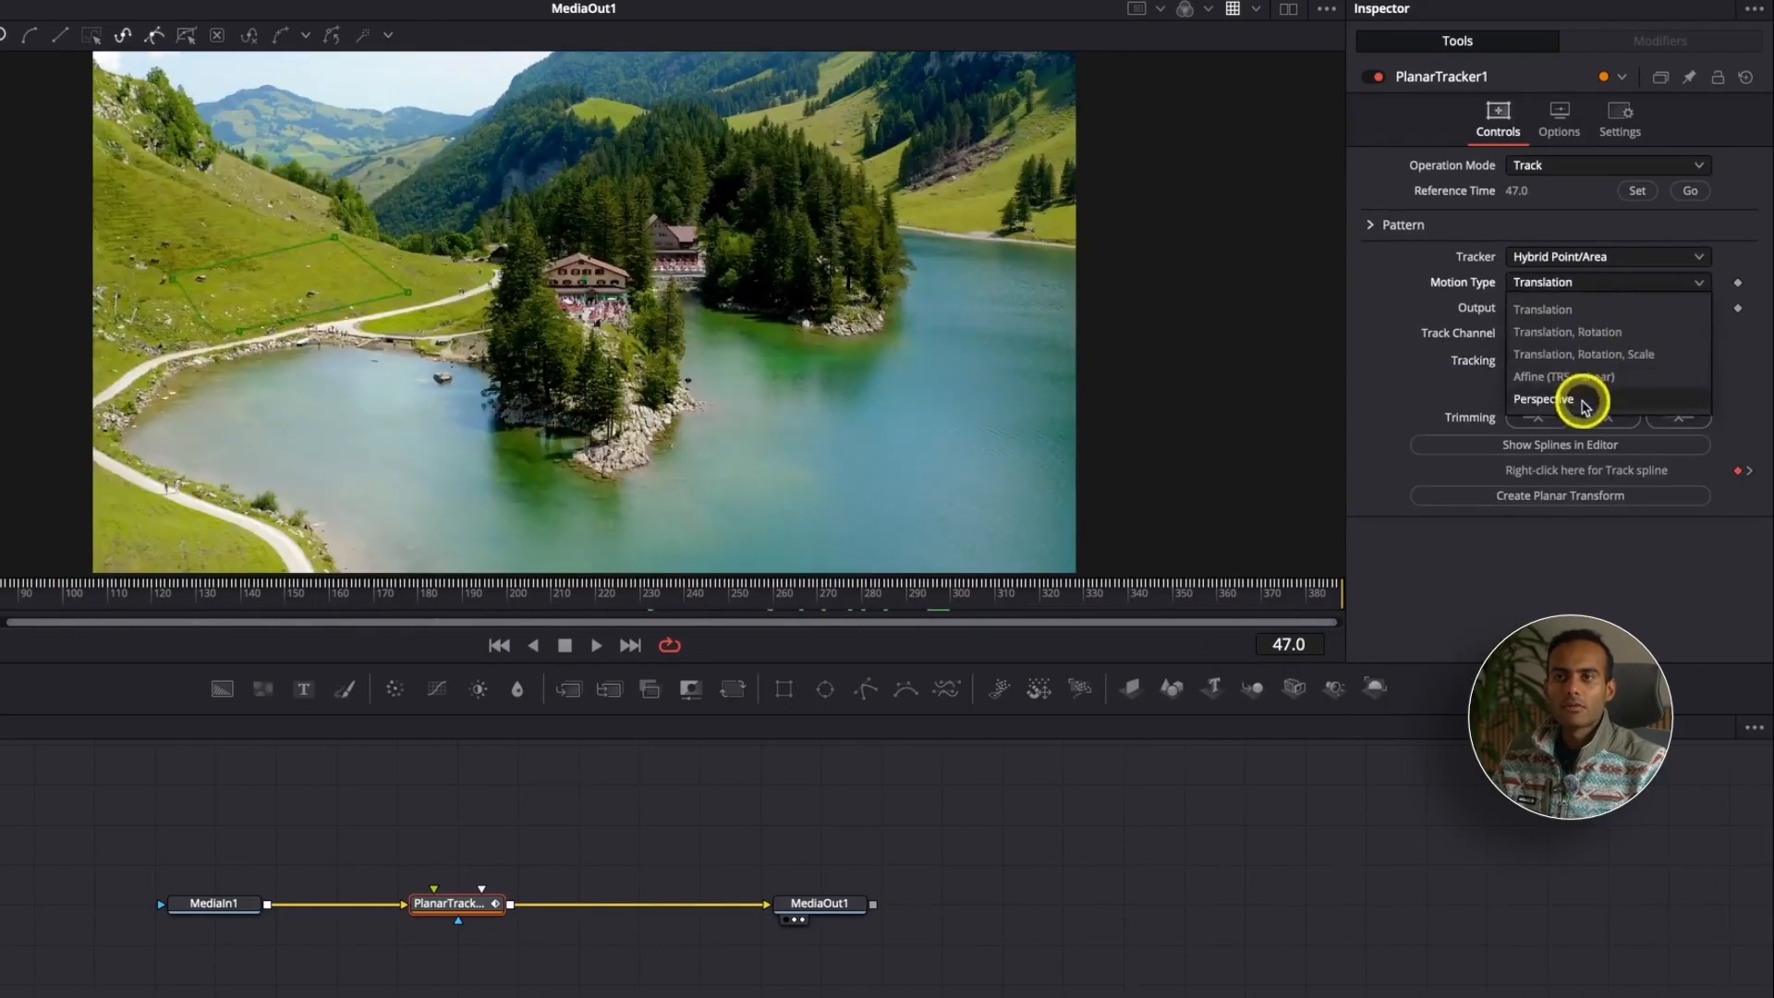
Set the motion type to Perspective, track forward through the clip again, and return to frame 47
{"action": "left_click", "coordinate": [1582, 402]}
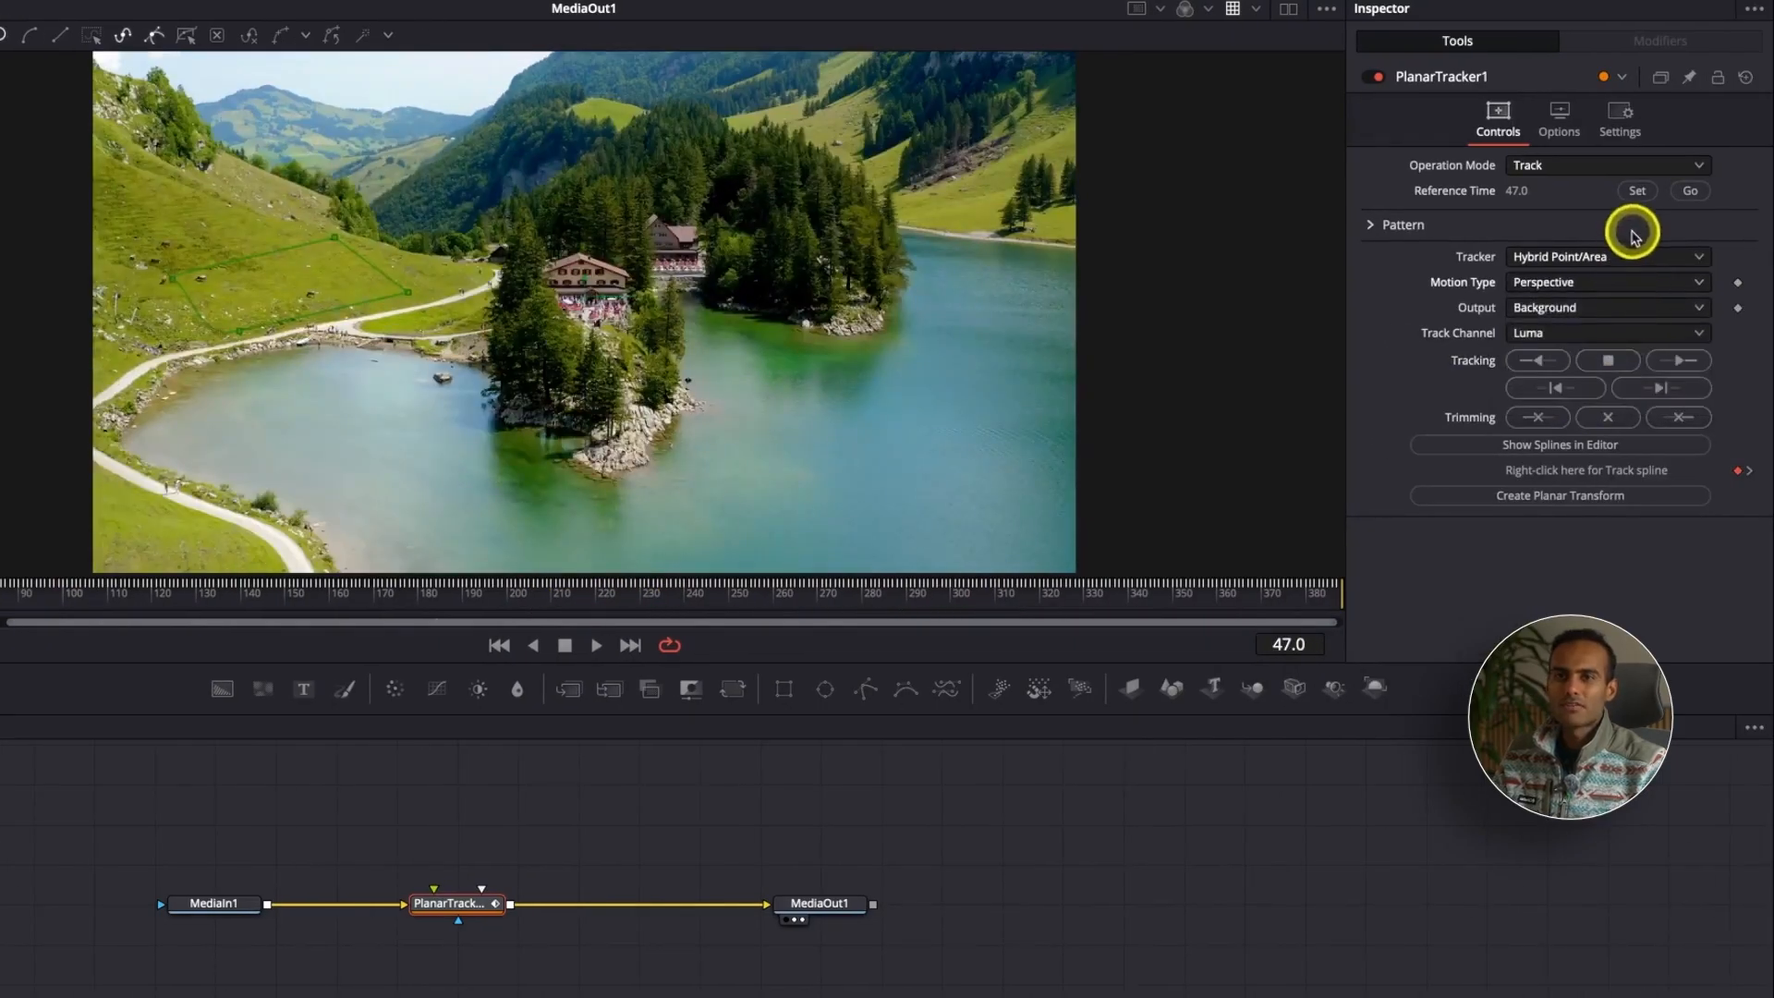
{"action": "left_click", "coordinate": [1676, 362]}
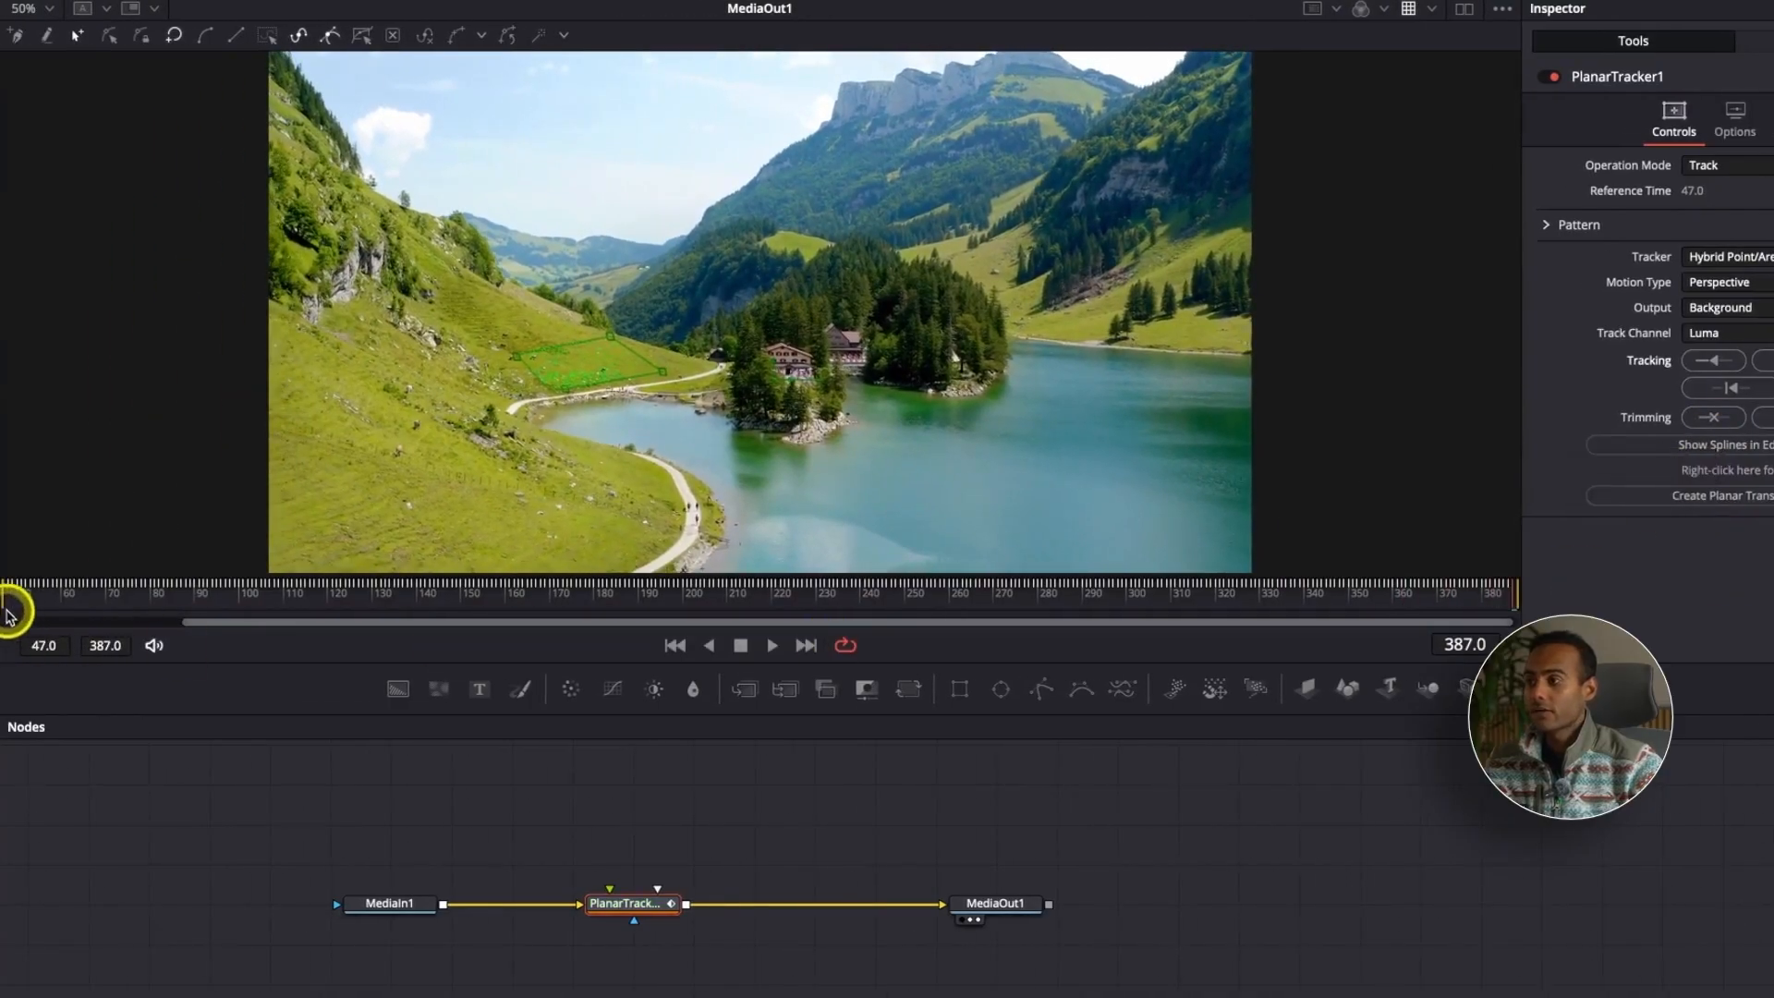
{"action": "left_click", "coordinate": [7, 608]}
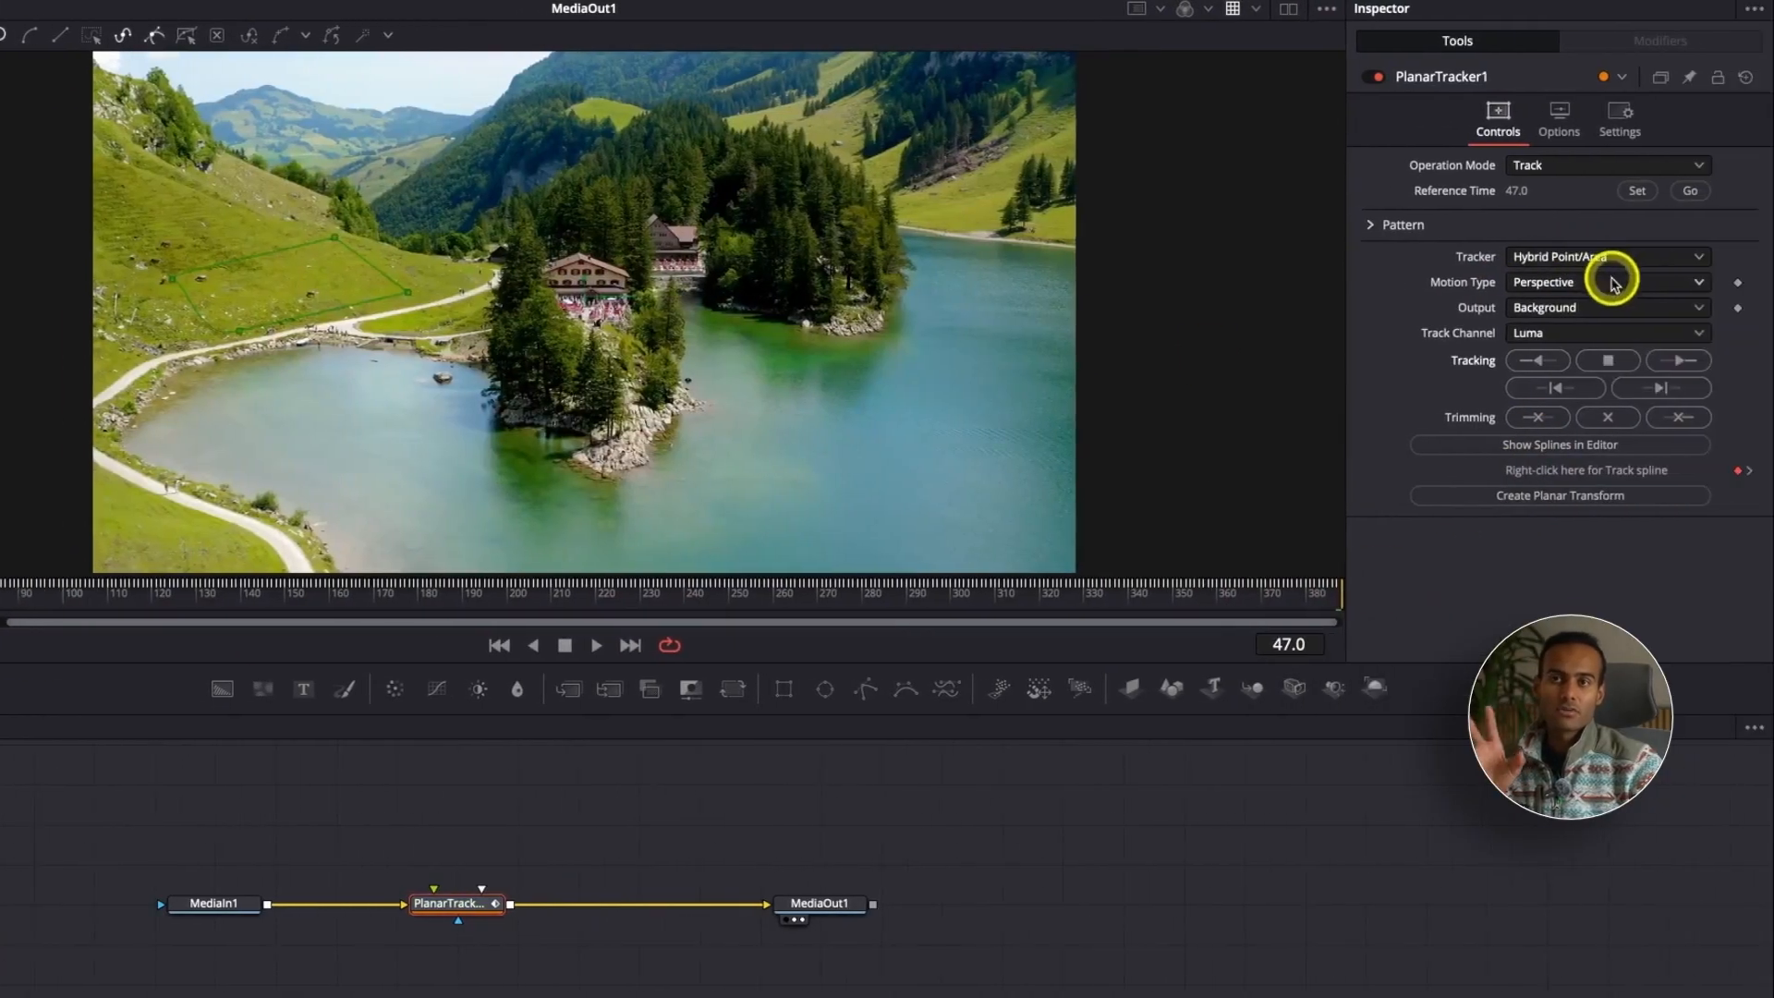
{"action": "left_click", "coordinate": [1738, 283]}
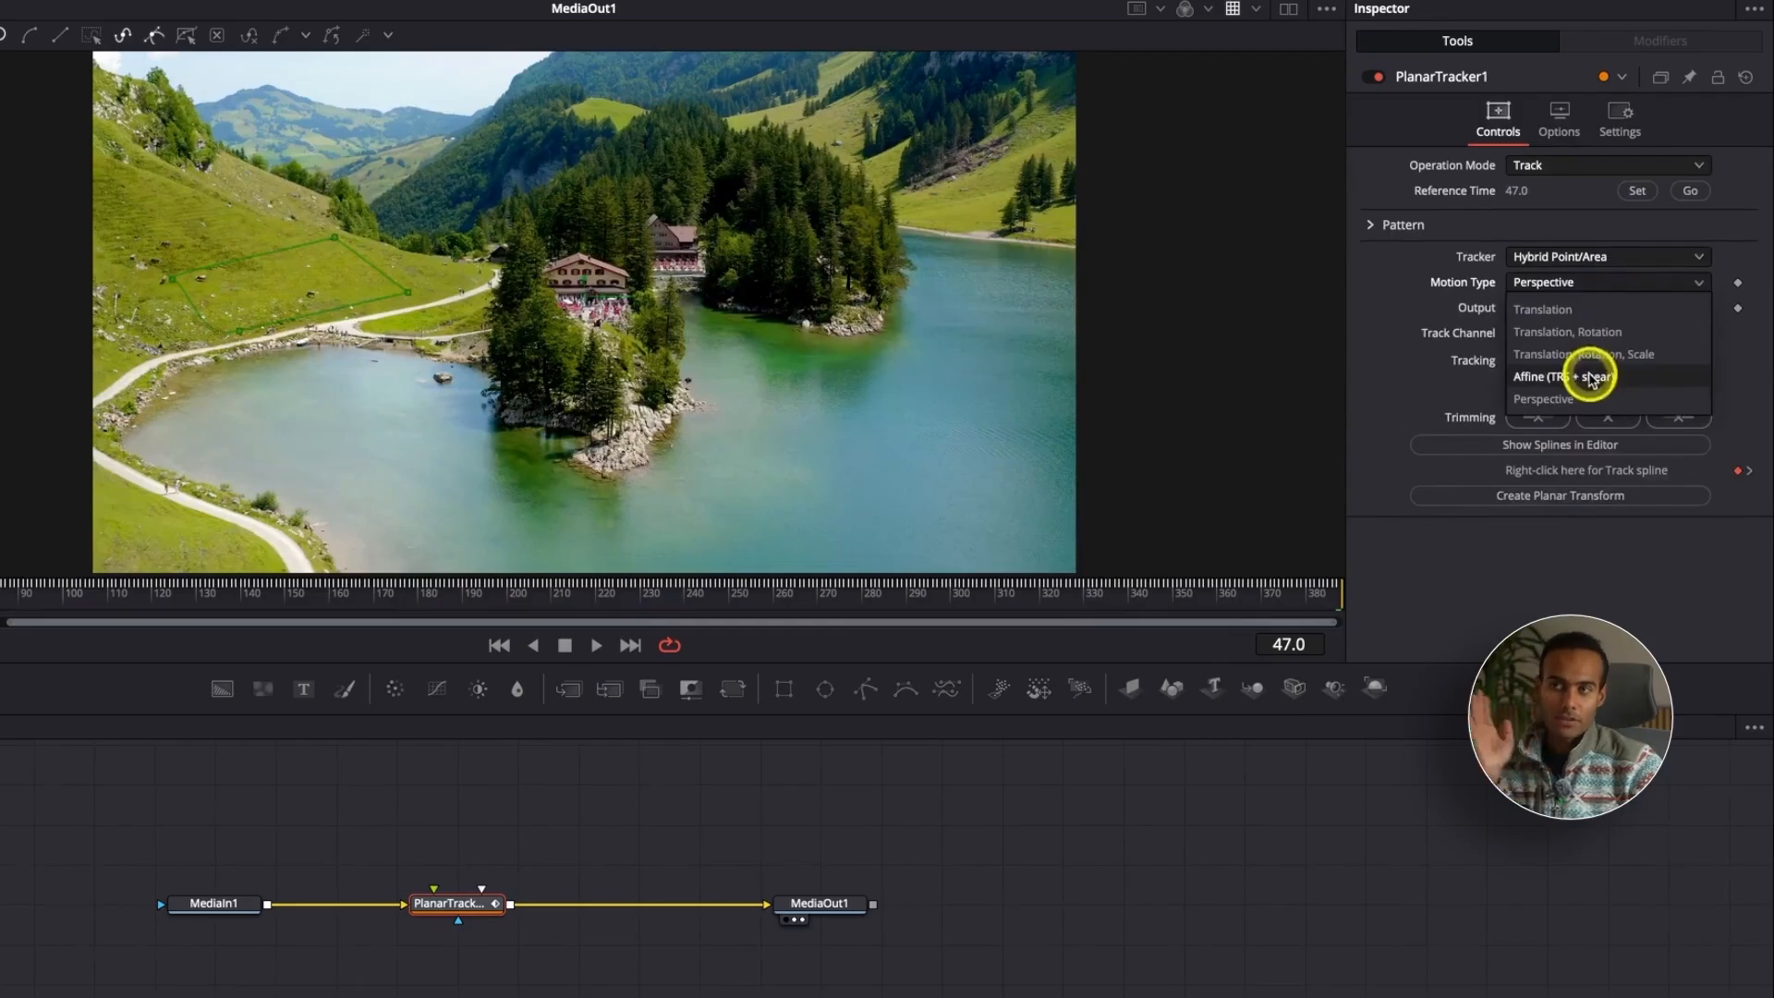
{"action": "left_click", "coordinate": [1396, 318]}
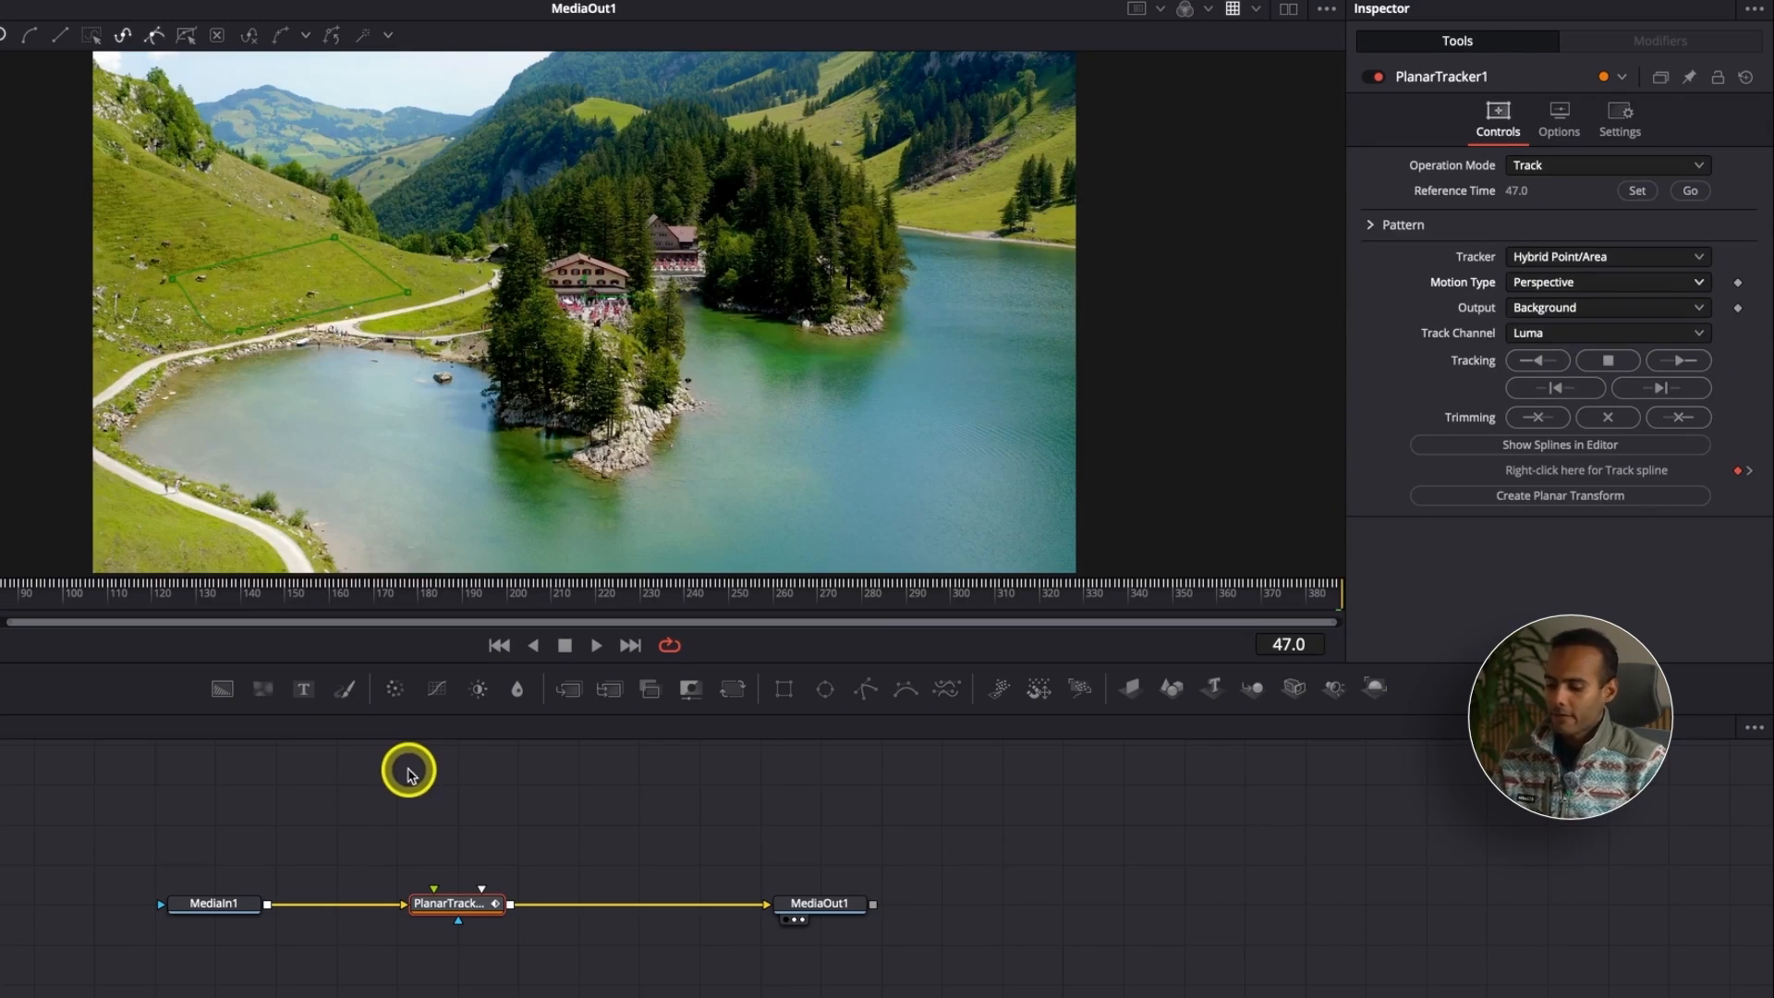
Add a Text+ node merged over the planar tracker and place it above the tracker node
{"action": "key", "text": "shift+space"}
{"action": "type", "text": "tyex"}
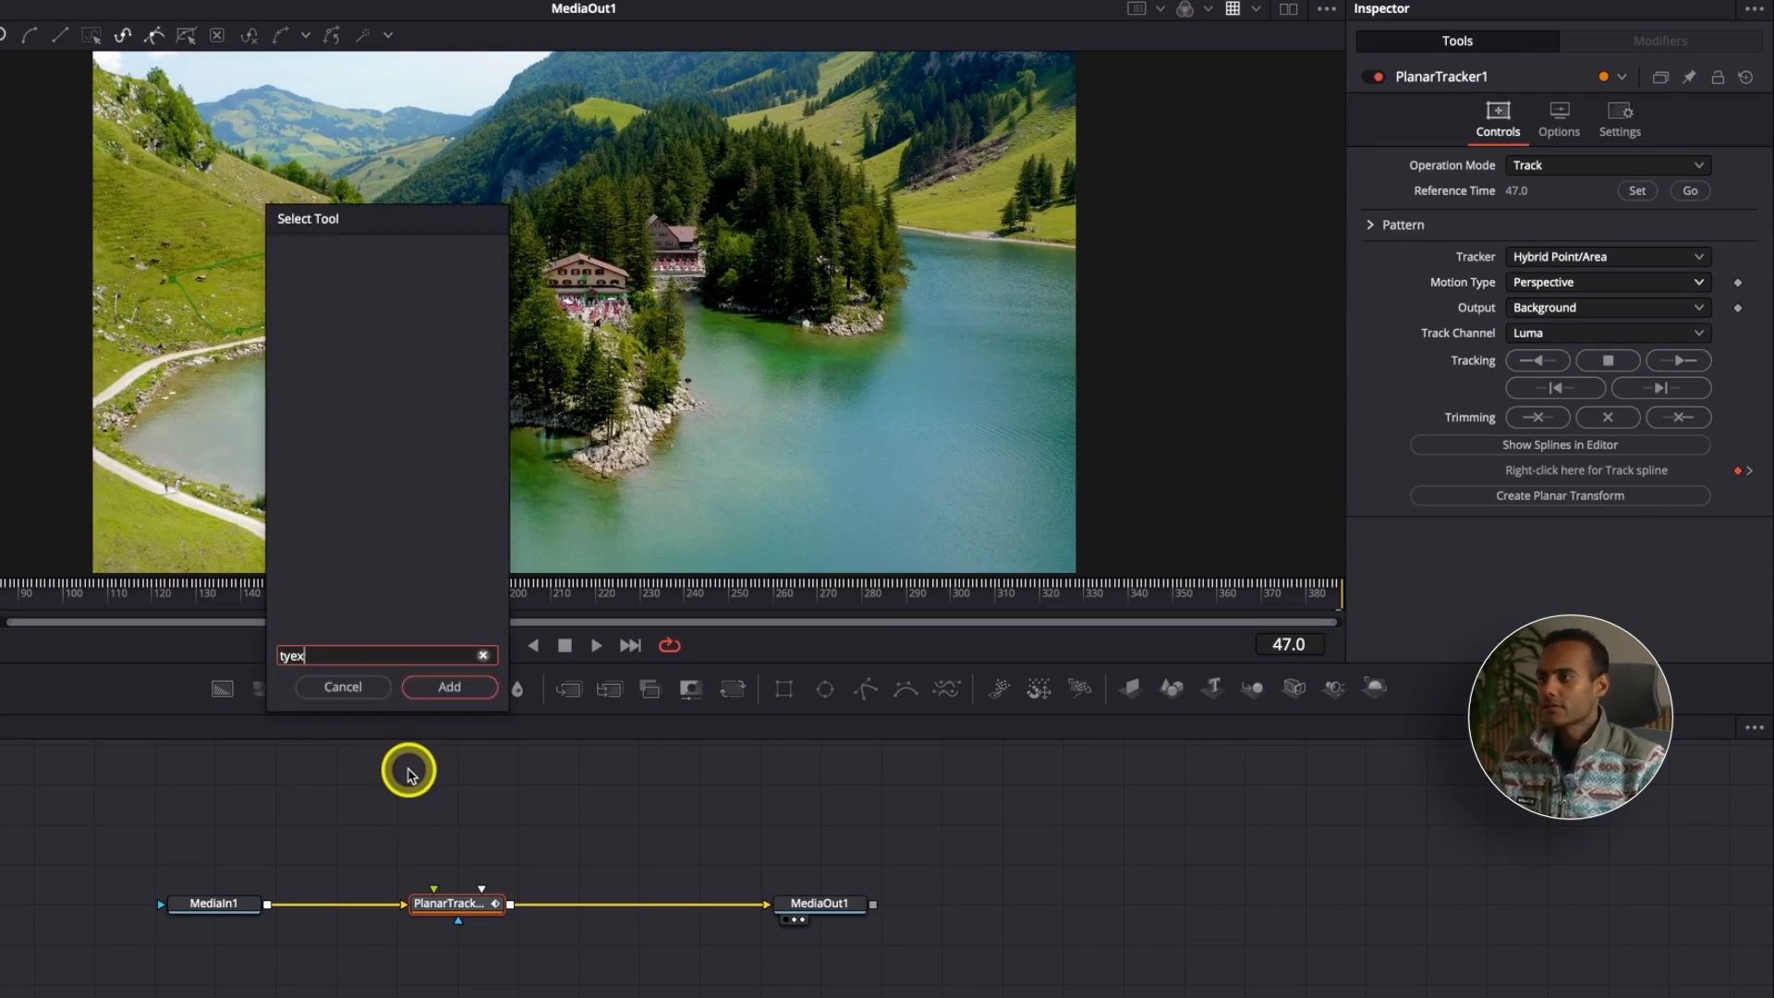
{"action": "key", "text": "BackSpace"}
{"action": "key", "text": "BackSpace"}
{"action": "key", "text": "BackSpace"}
{"action": "type", "text": "ext"}
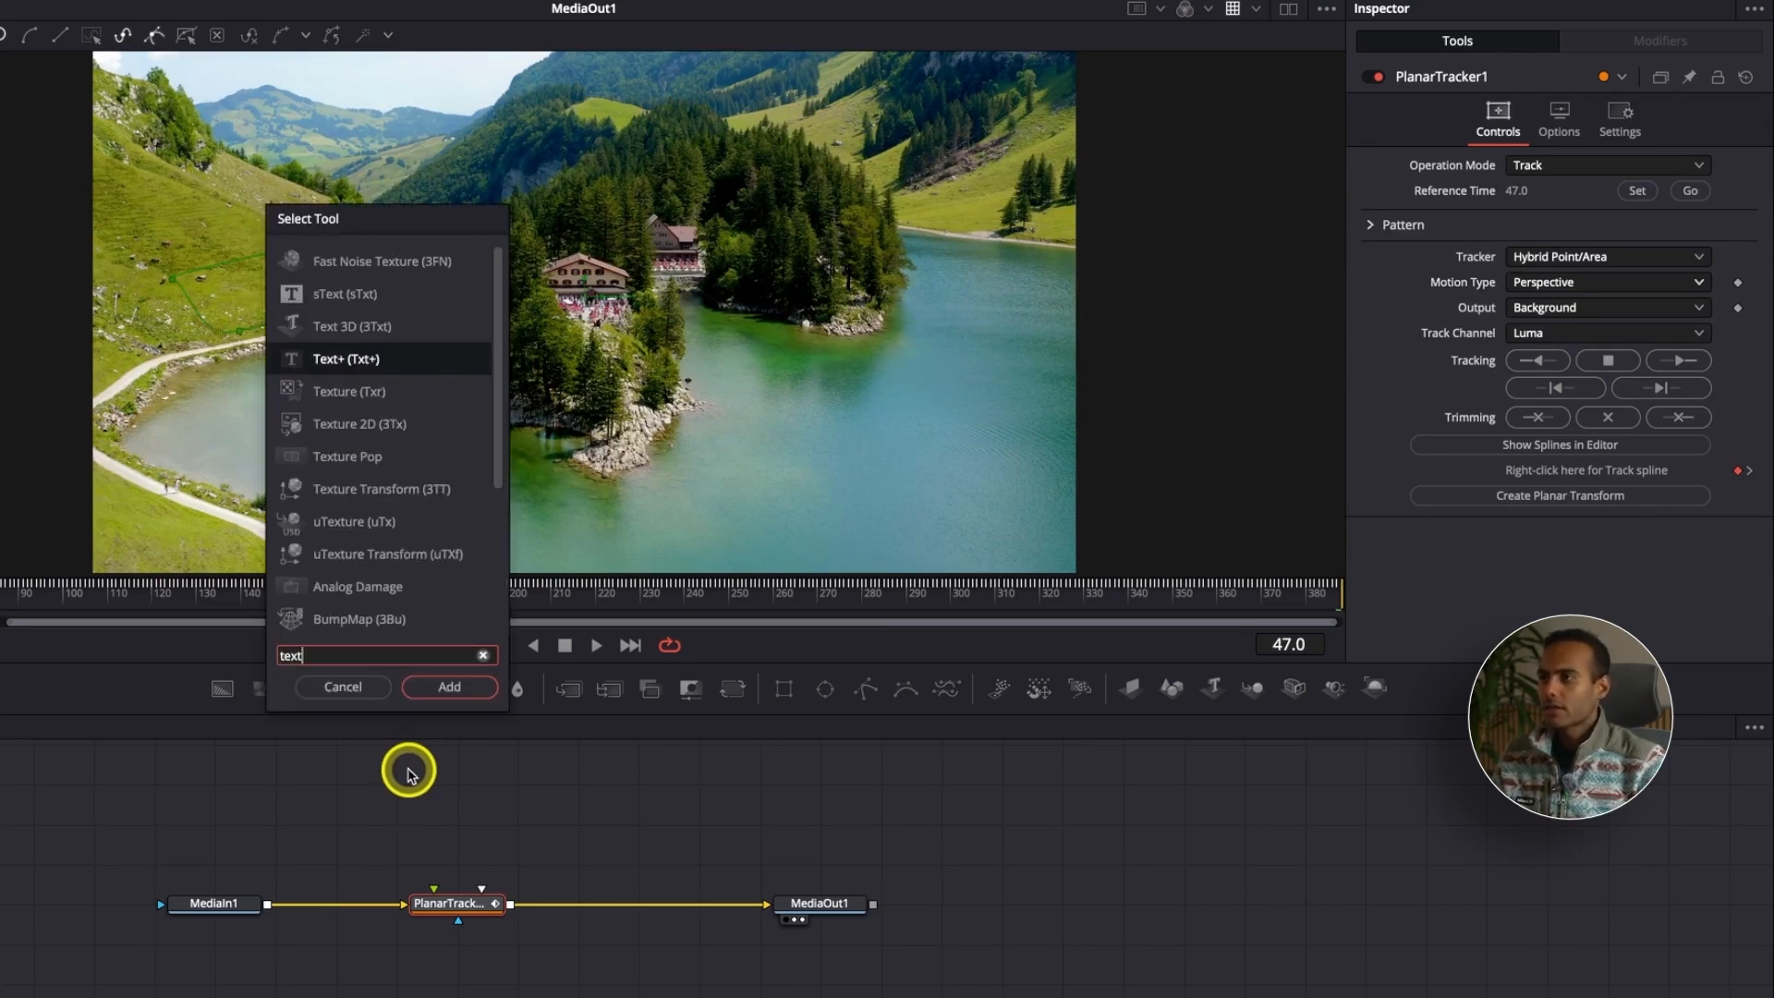
{"action": "key", "text": "Return"}
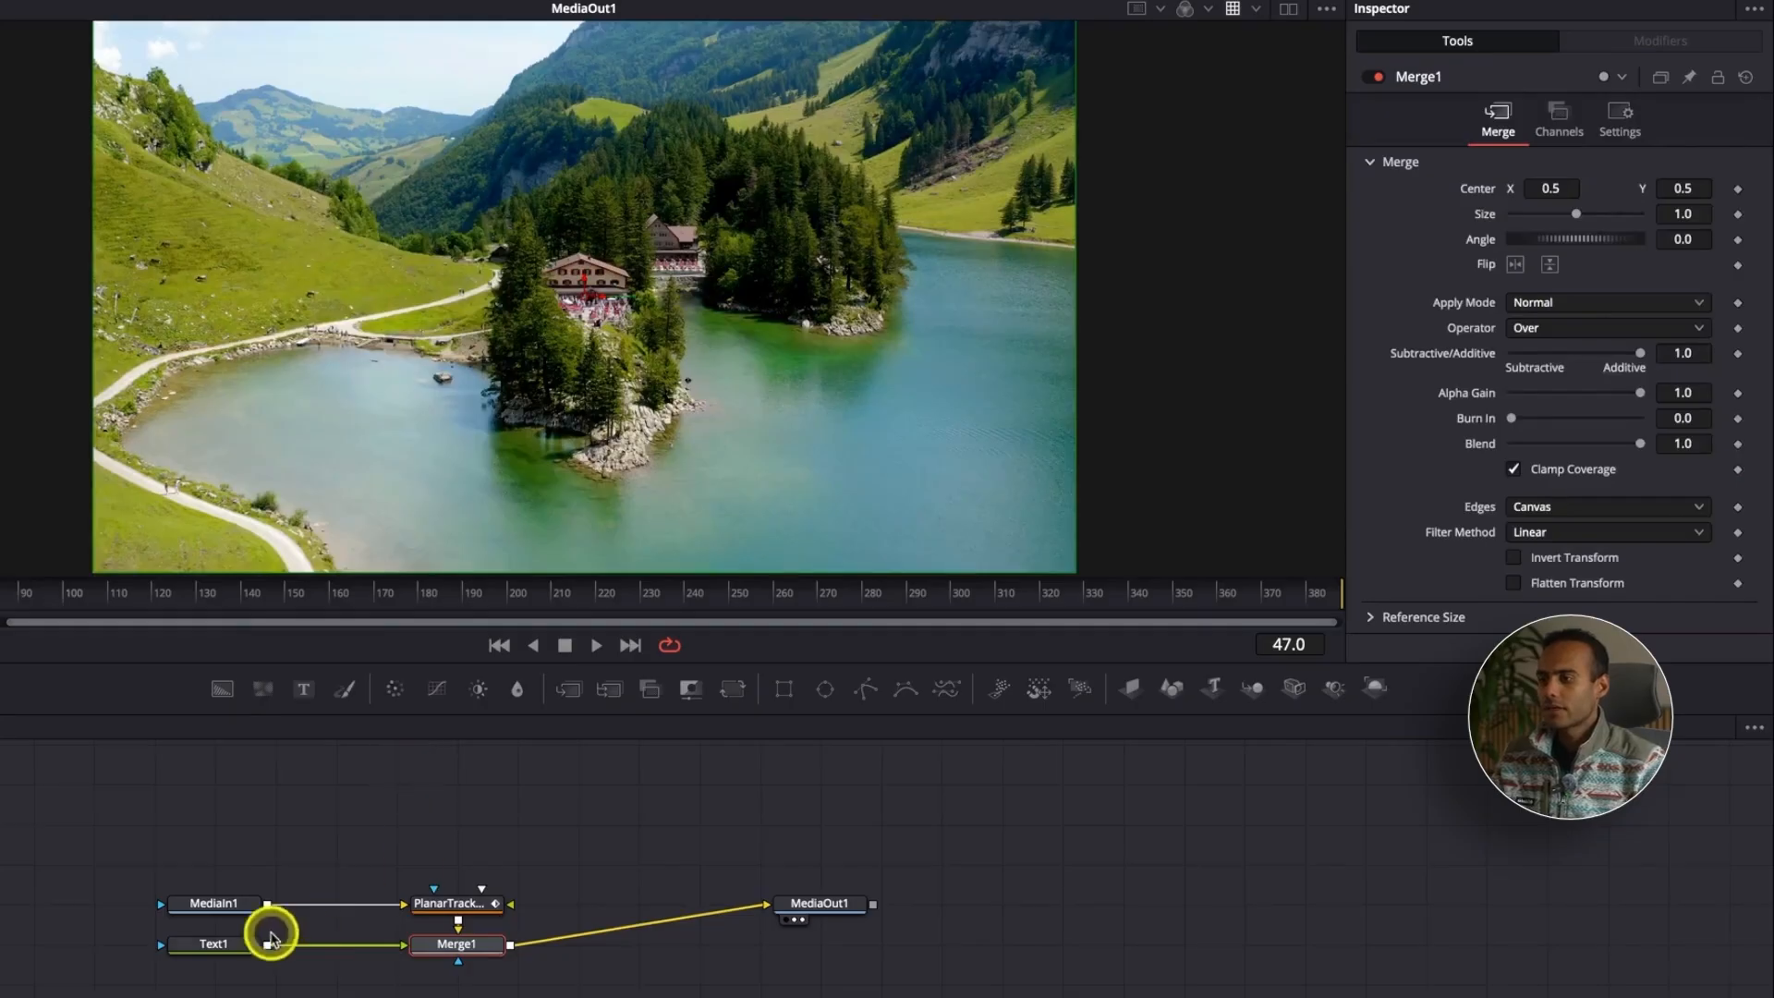
{"action": "left_click_drag", "start_coordinate": [269, 934], "coordinate": [492, 774]}
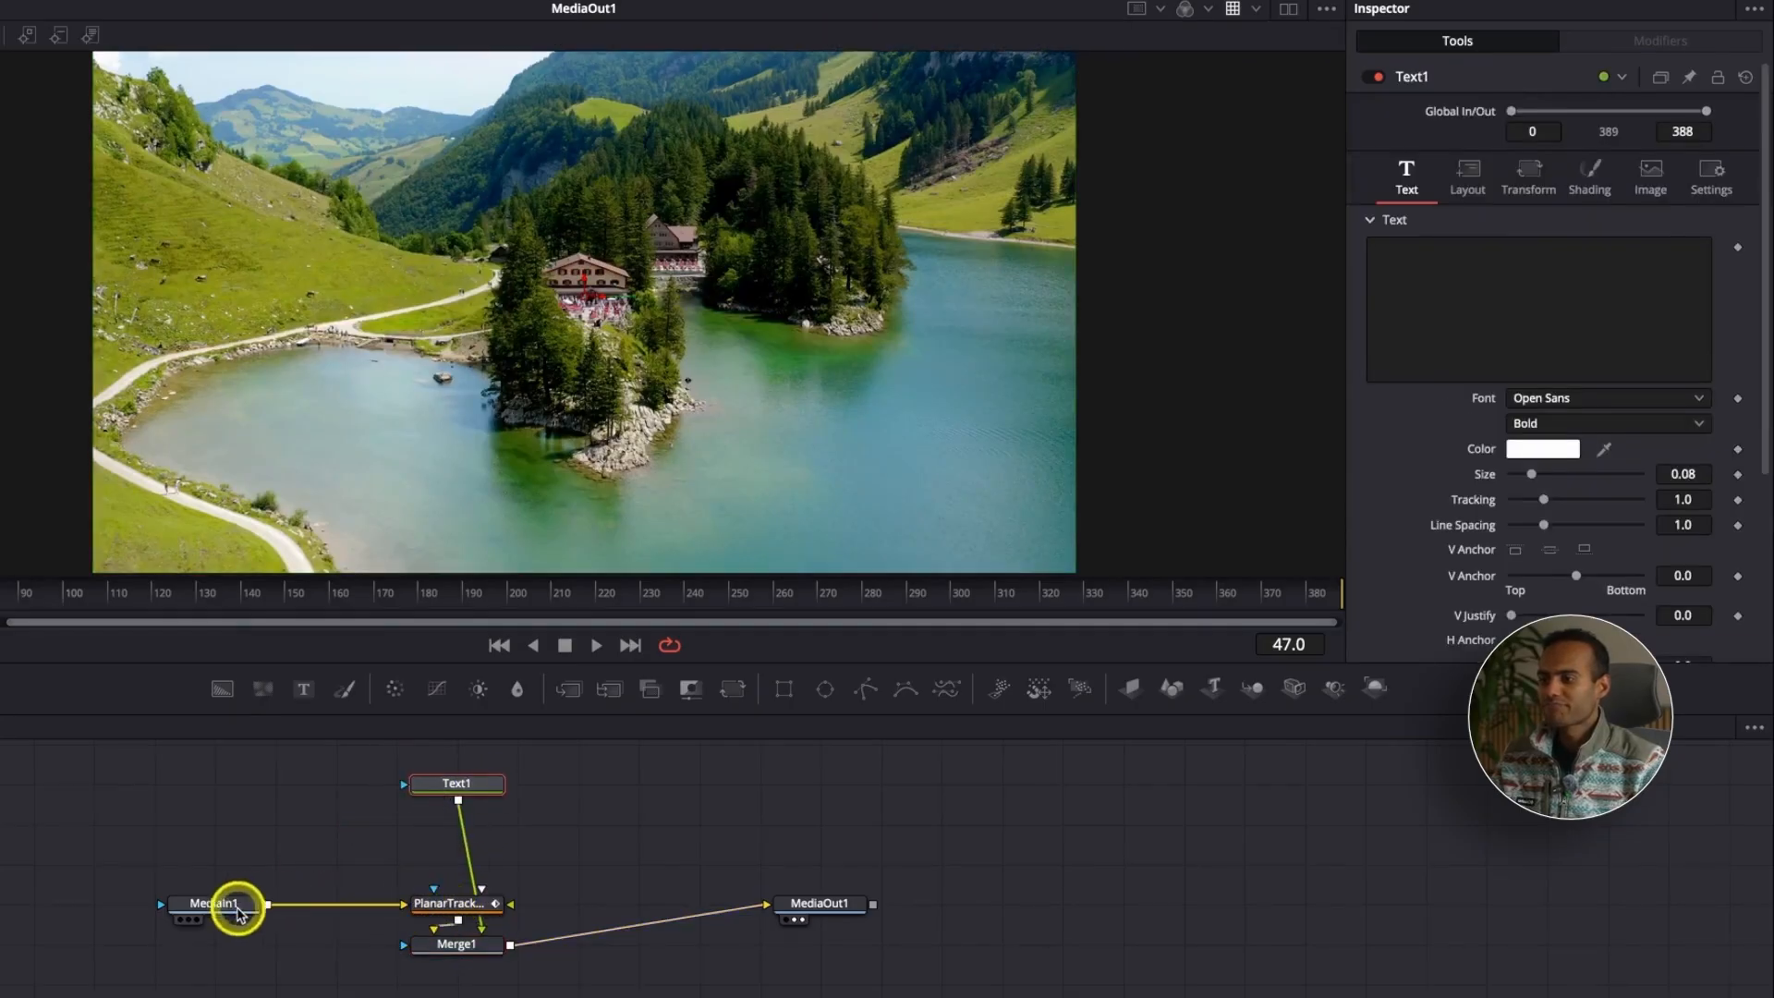
Spread out the media and tracker nodes, delete the Merge node, and connect the Text node to the planar tracker's Corner Pin 1 input
{"action": "left_click_drag", "start_coordinate": [230, 903], "coordinate": [109, 903]}
{"action": "left_click_drag", "start_coordinate": [440, 906], "coordinate": [297, 925]}
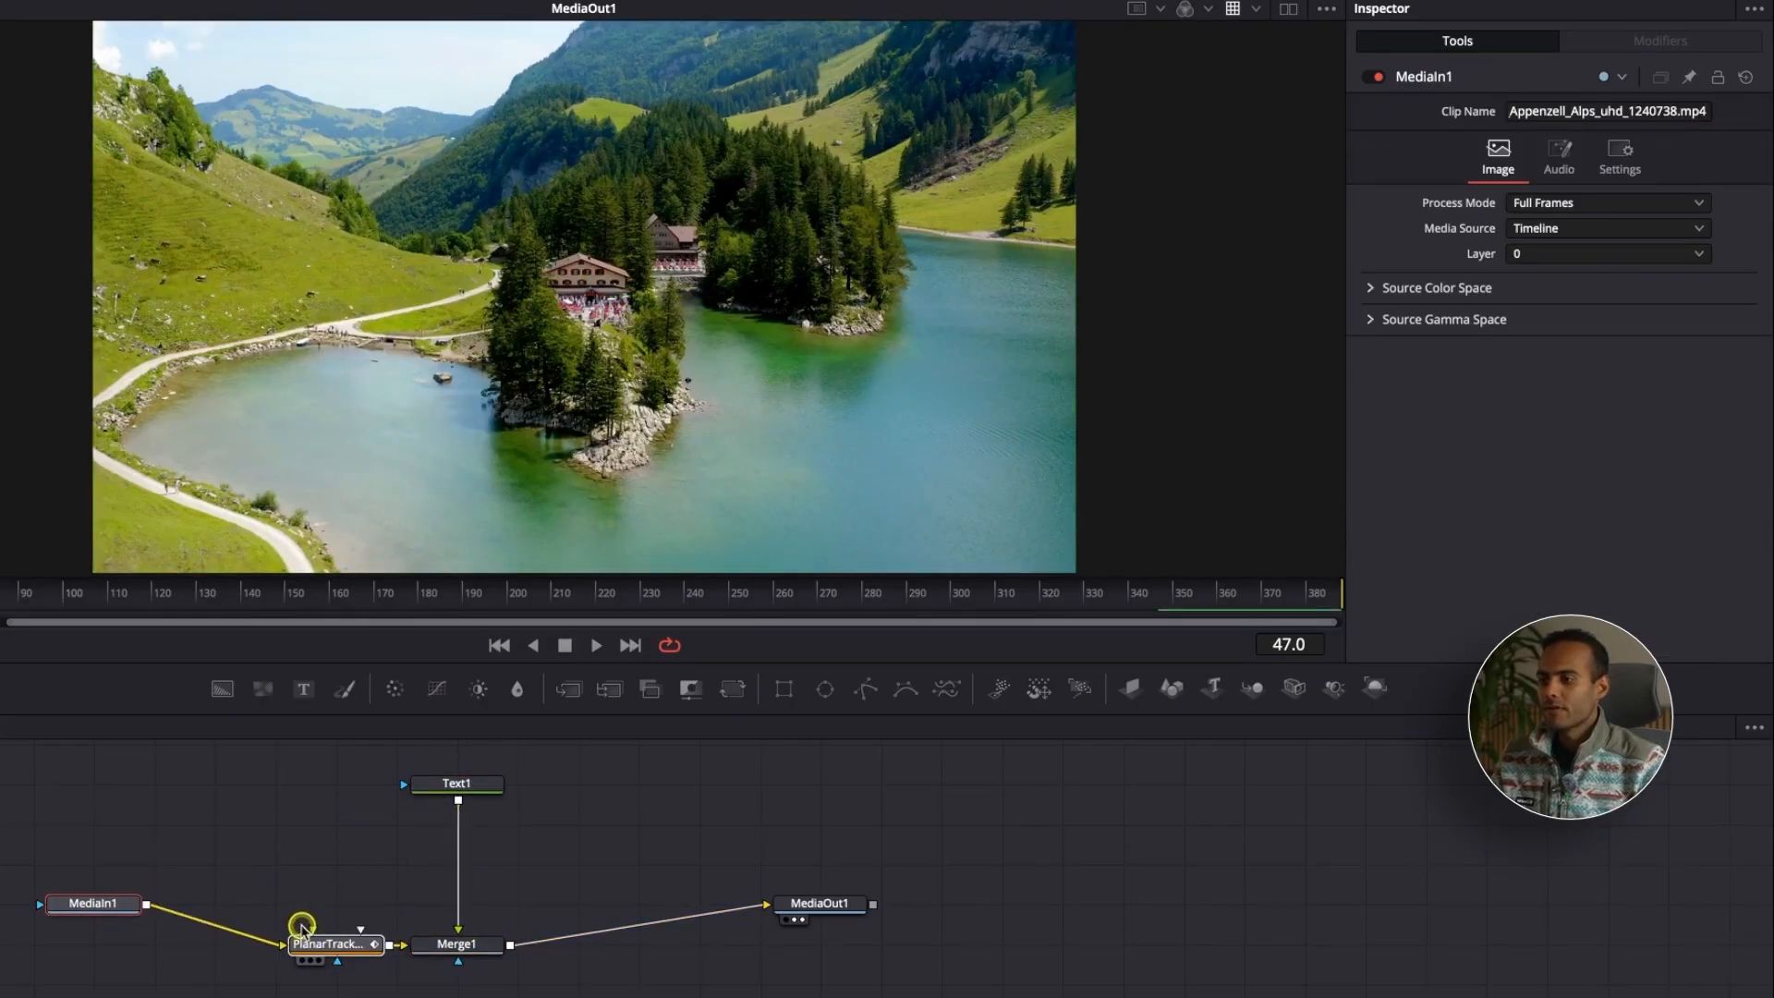
{"action": "left_click_drag", "start_coordinate": [451, 947], "coordinate": [502, 944]}
{"action": "left_click", "coordinate": [502, 945]}
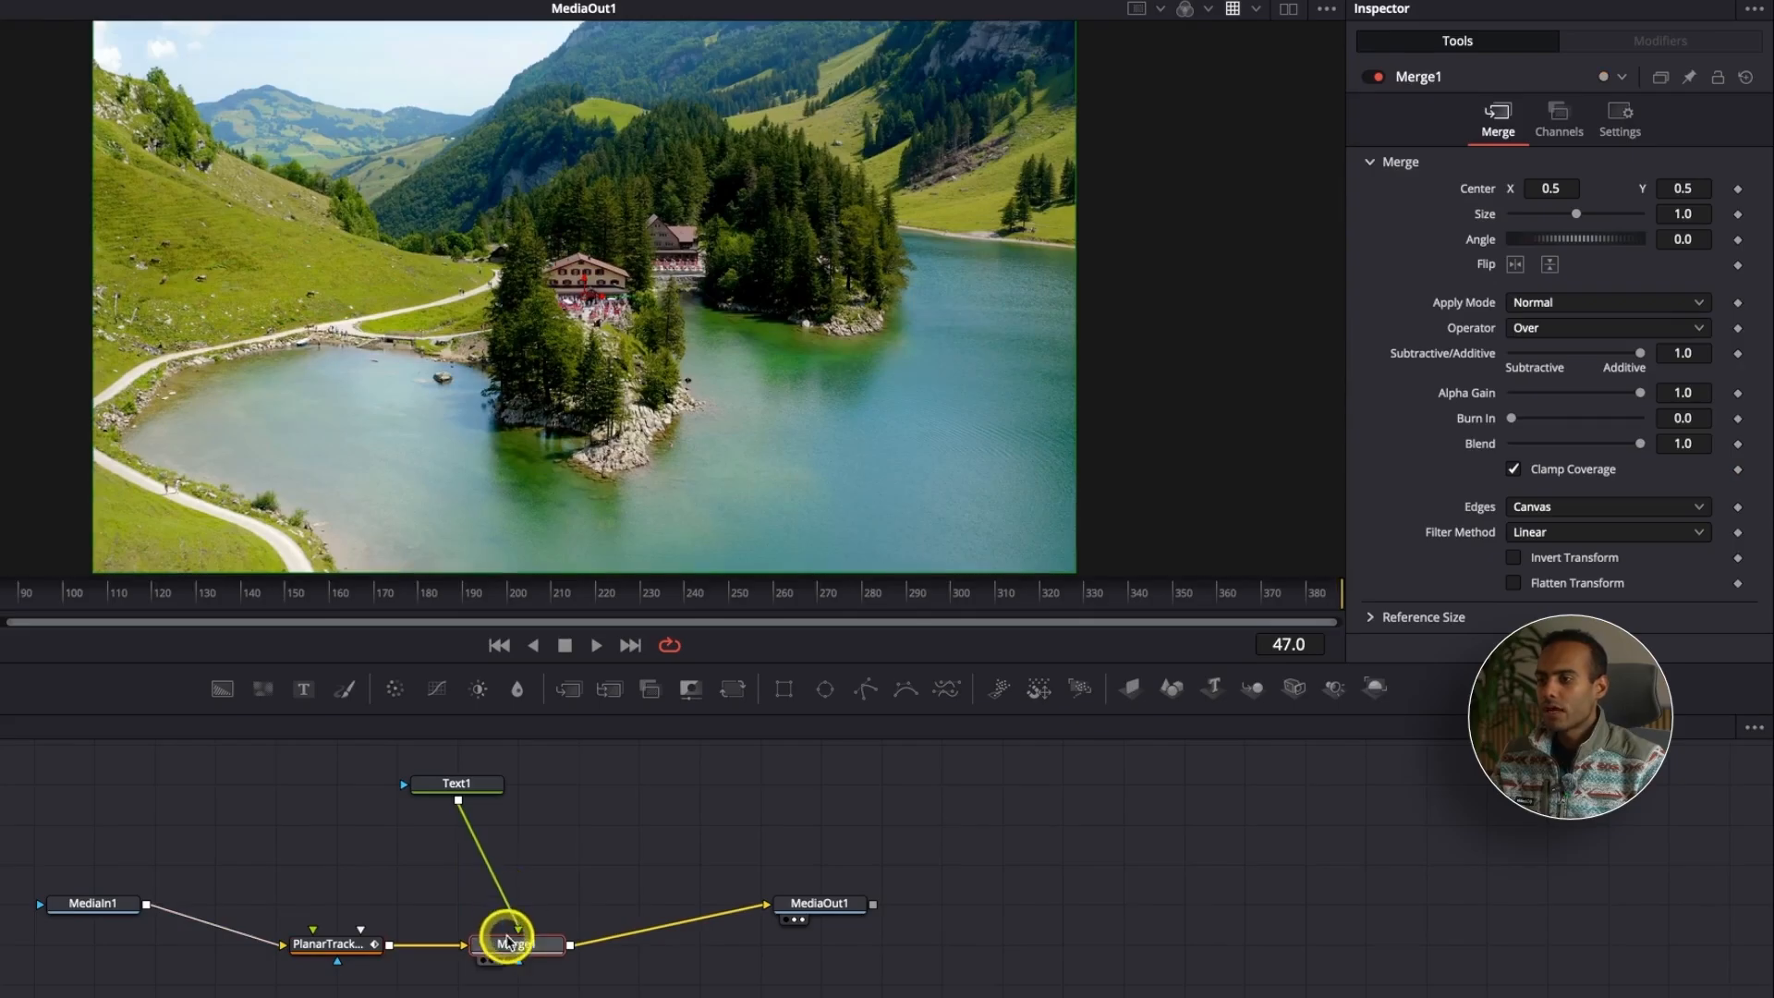
{"action": "key", "text": "Delete"}
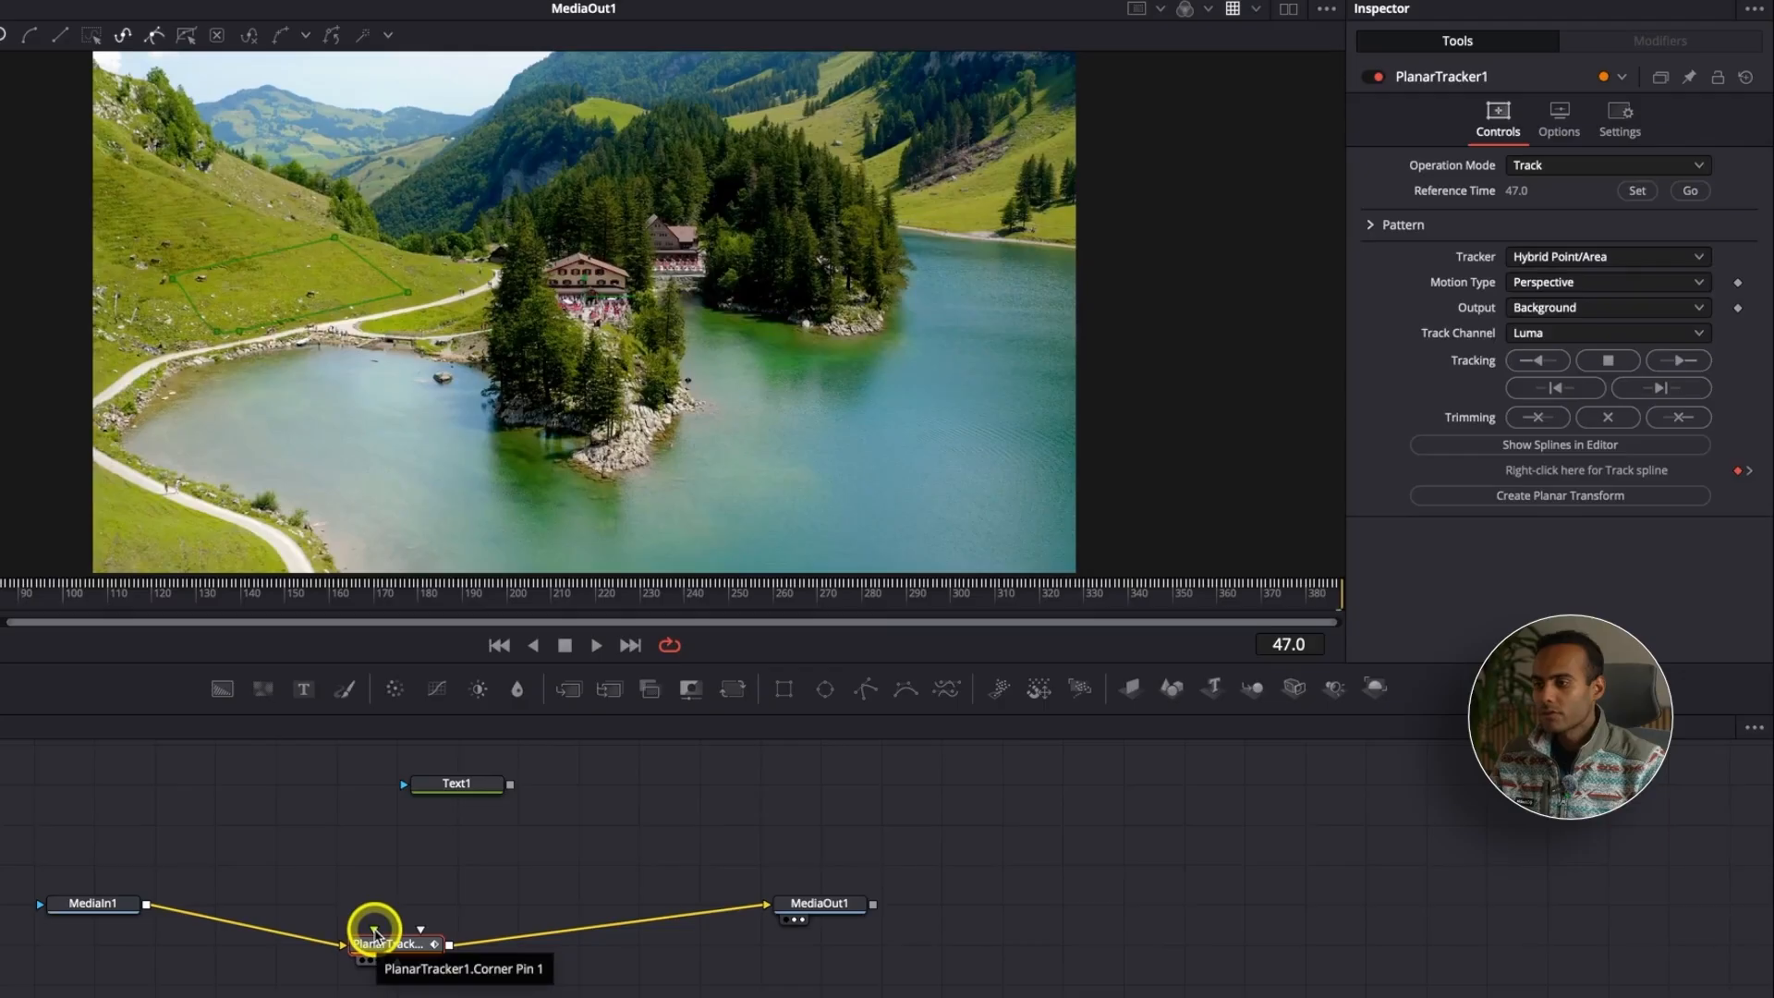
{"action": "left_click_drag", "start_coordinate": [509, 785], "coordinate": [375, 933]}
Enter "Grass" as the Text node's content and align the node directly above the planar tracker
{"action": "left_click", "coordinate": [453, 783]}
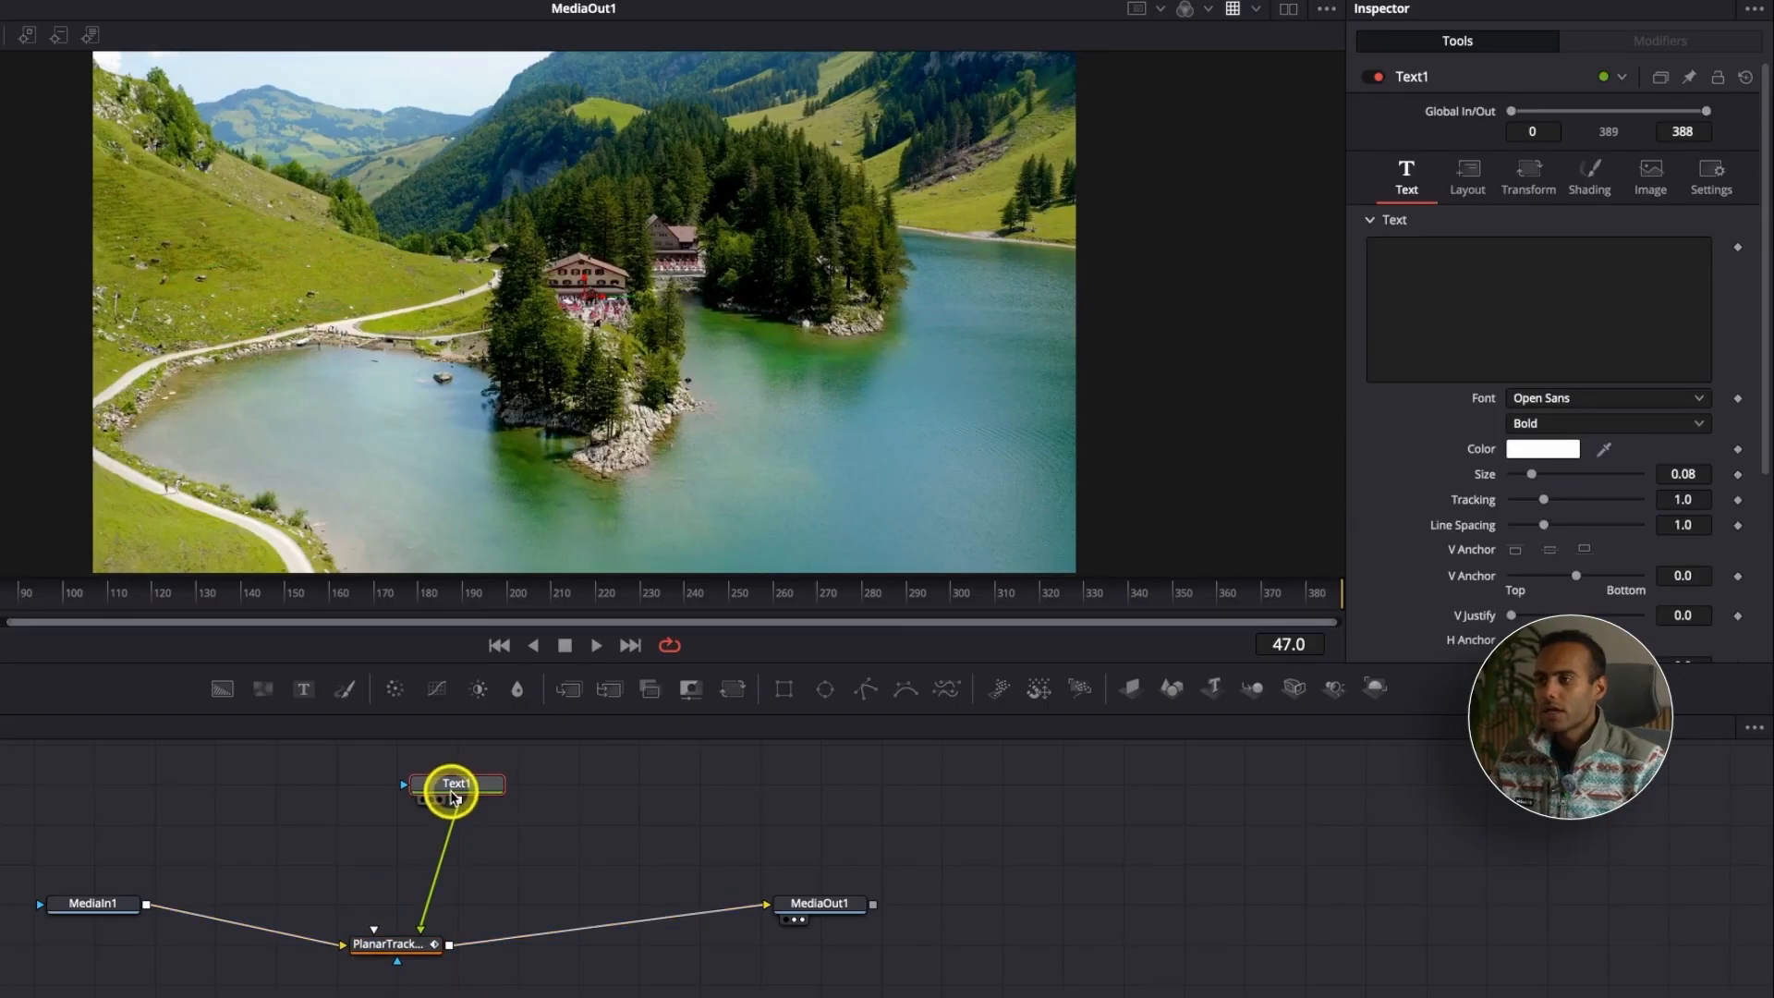
{"action": "left_click", "coordinate": [1396, 286]}
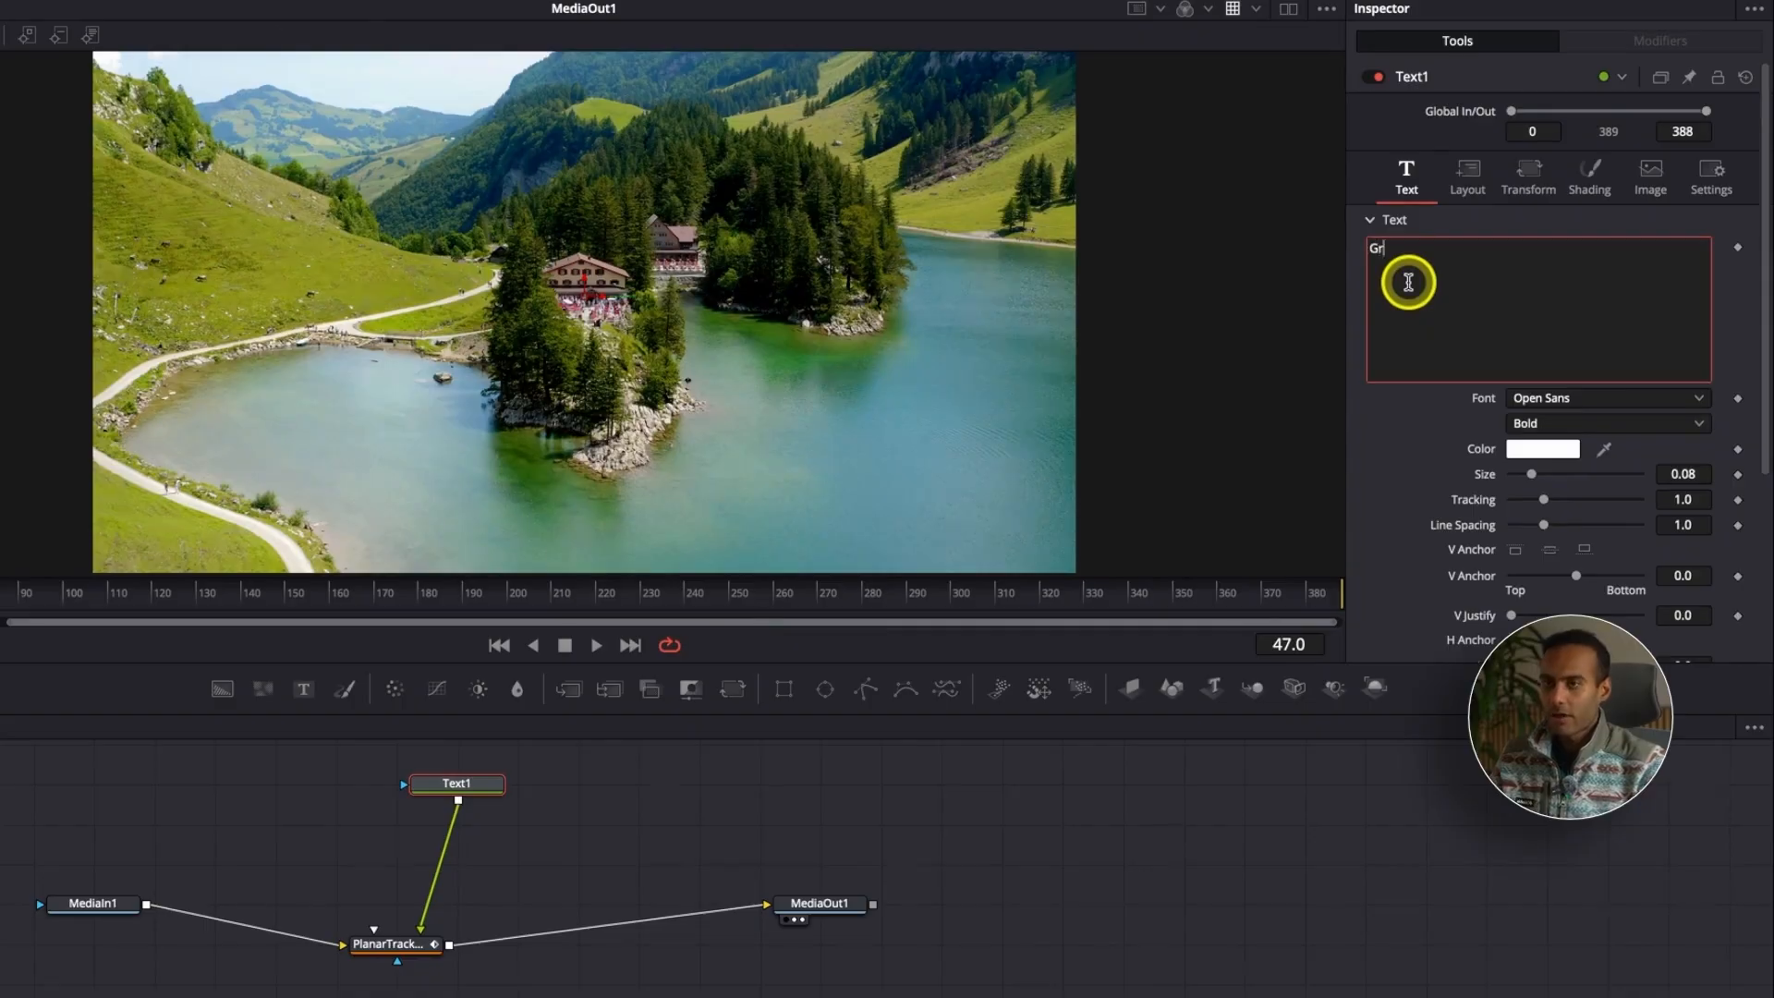
{"action": "type", "text": "Grass"}
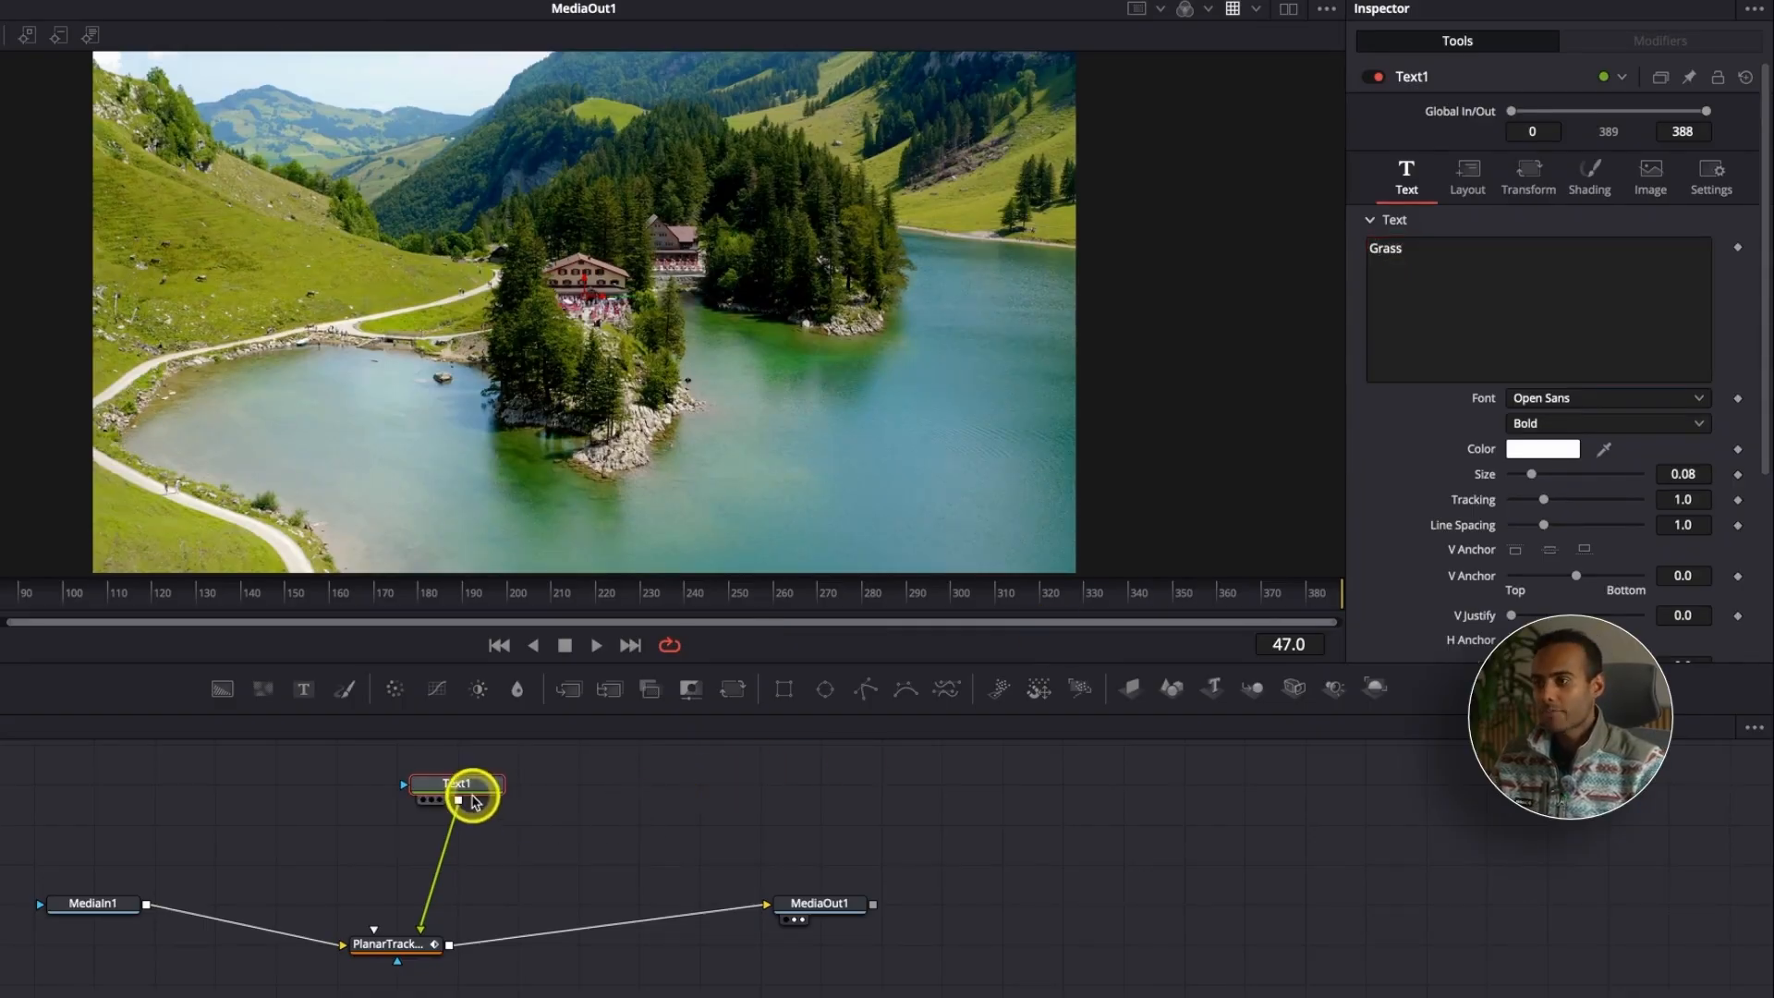
{"action": "left_click_drag", "start_coordinate": [454, 785], "coordinate": [410, 788]}
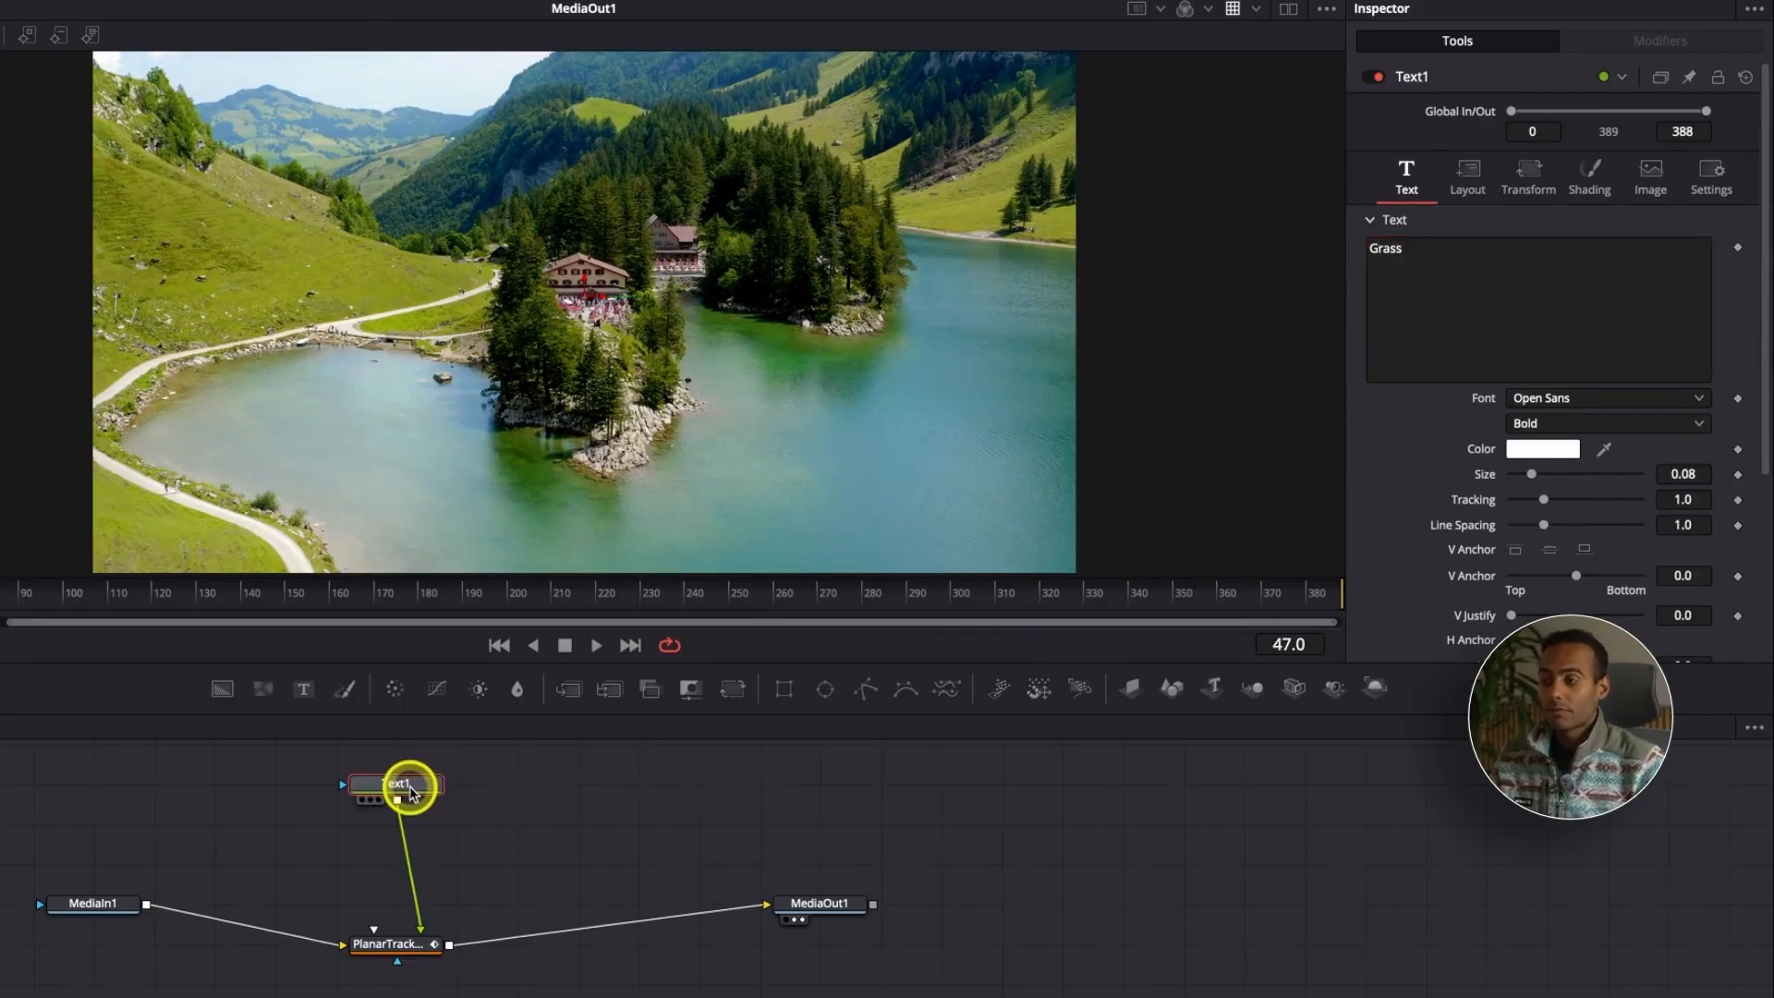
Set the planar tracker's operation mode to Corner Pin and fit the four pin corners to the grassy slope above the path
{"action": "left_click", "coordinate": [394, 943]}
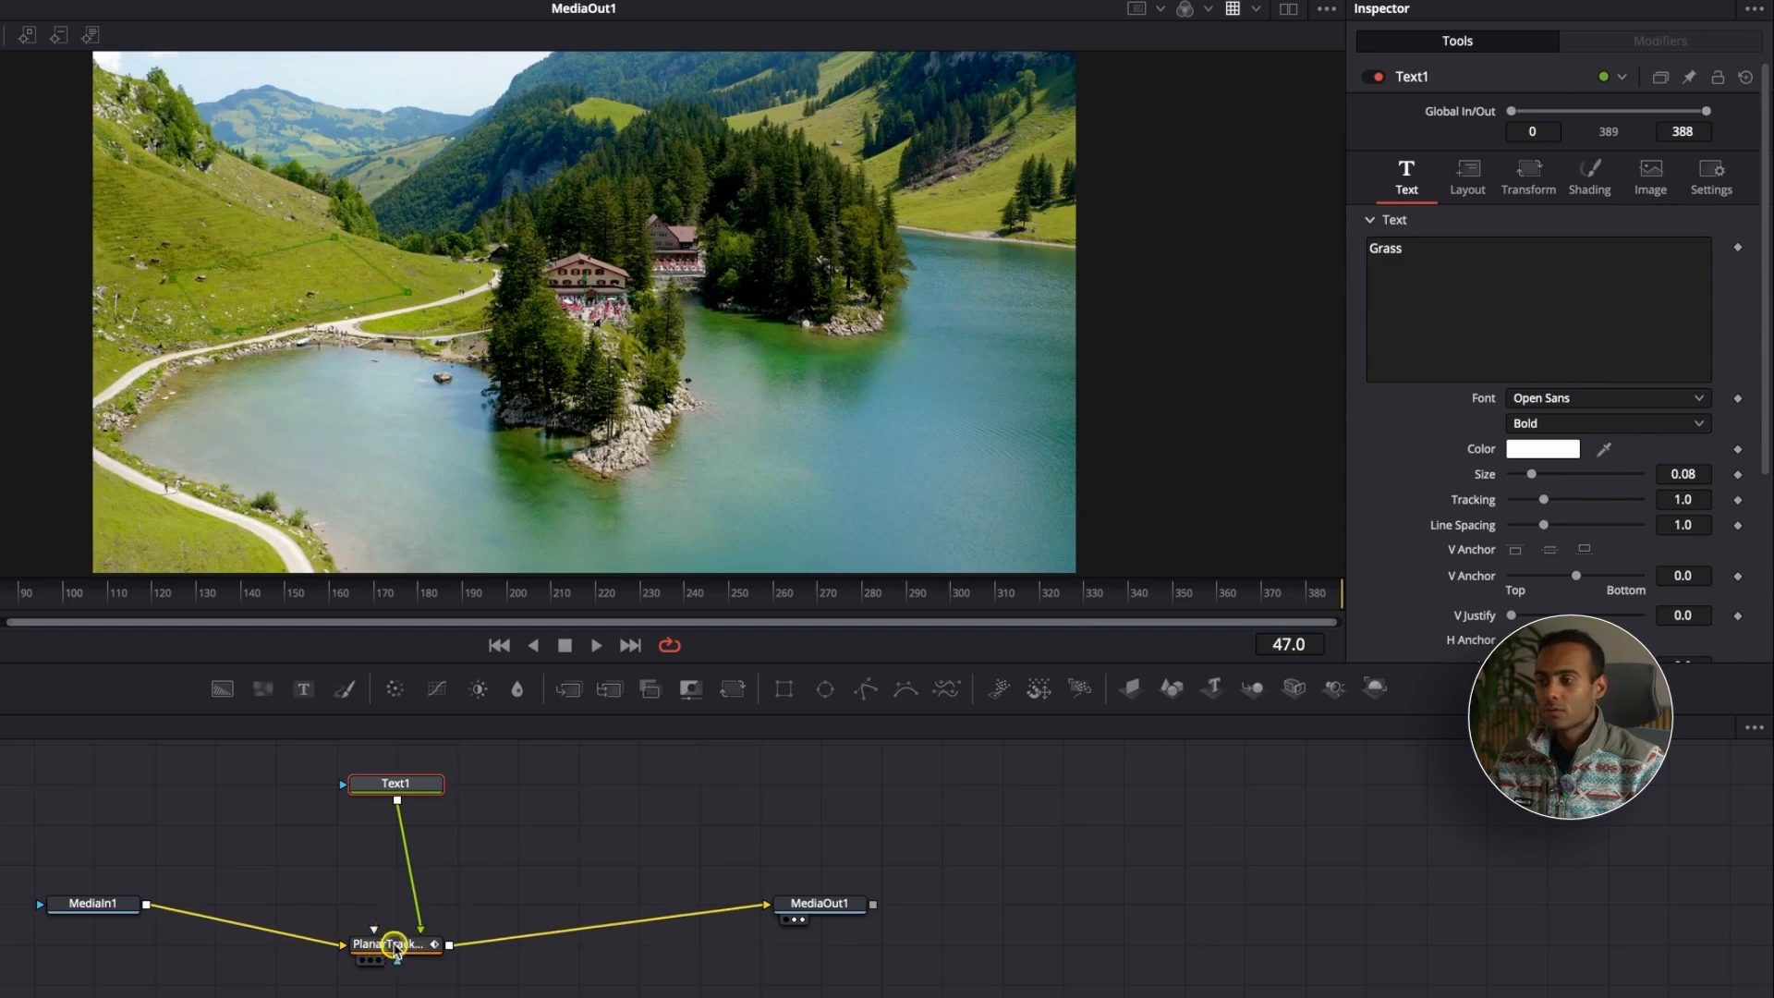
{"action": "left_click", "coordinate": [1585, 166]}
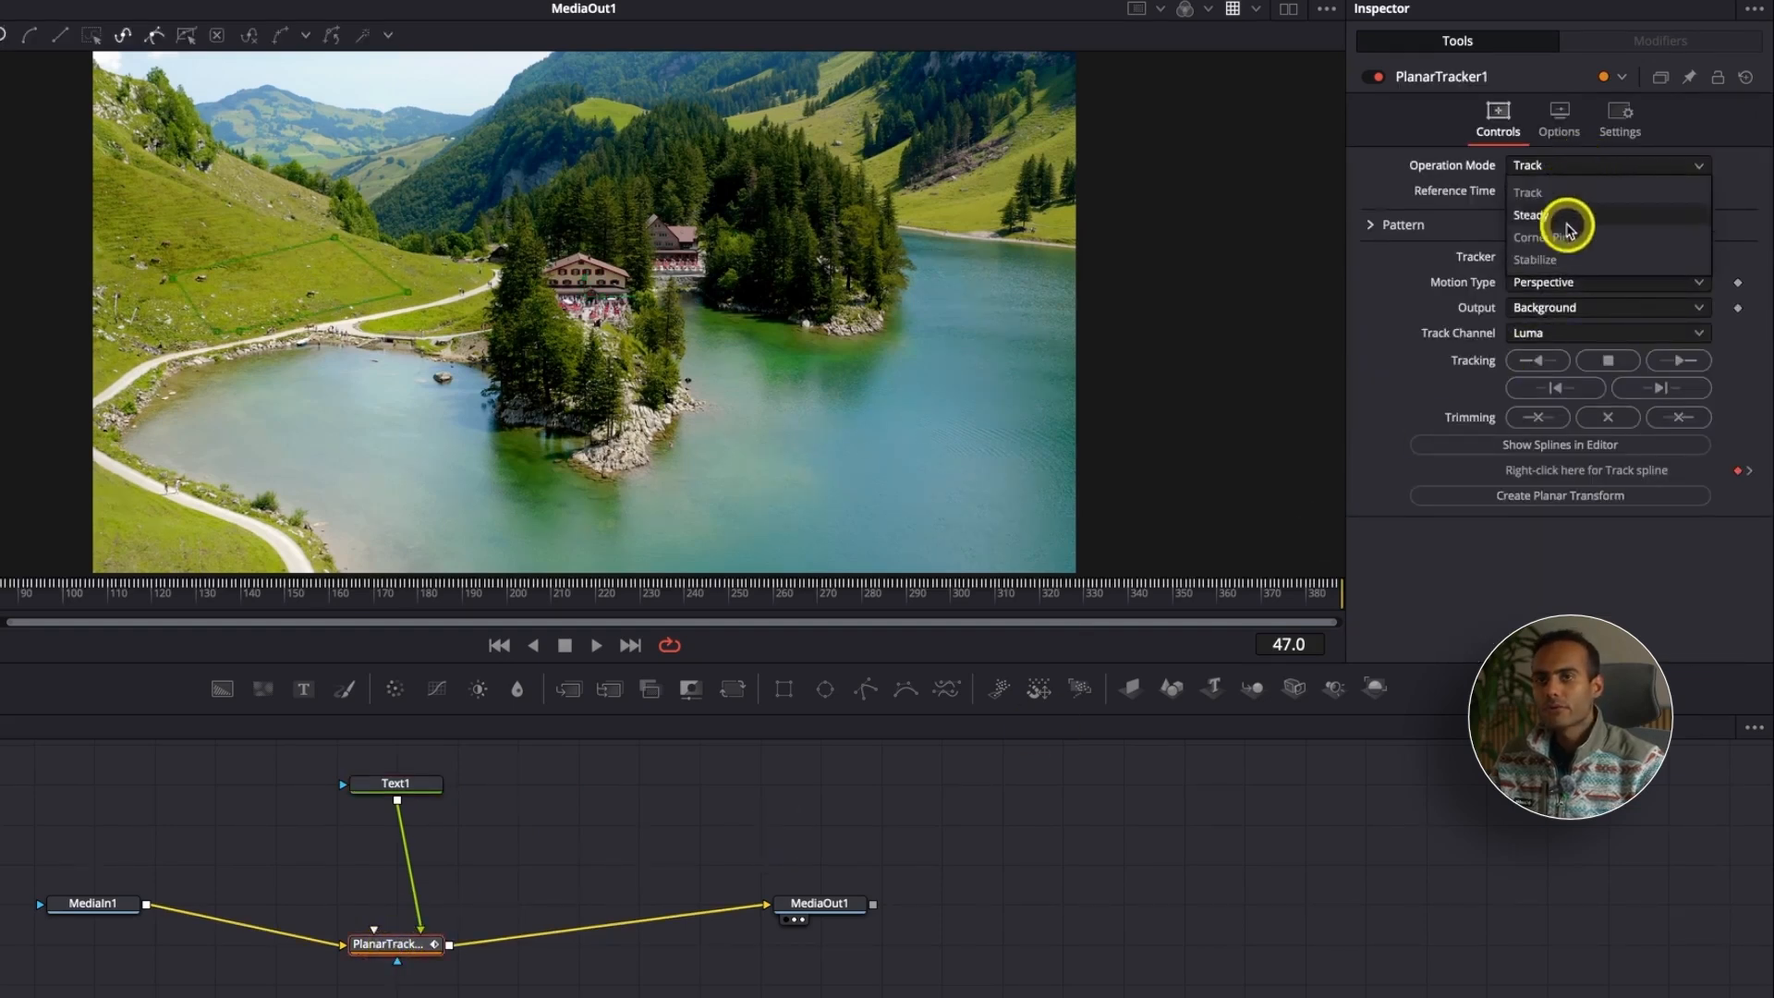
{"action": "left_click", "coordinate": [1565, 237]}
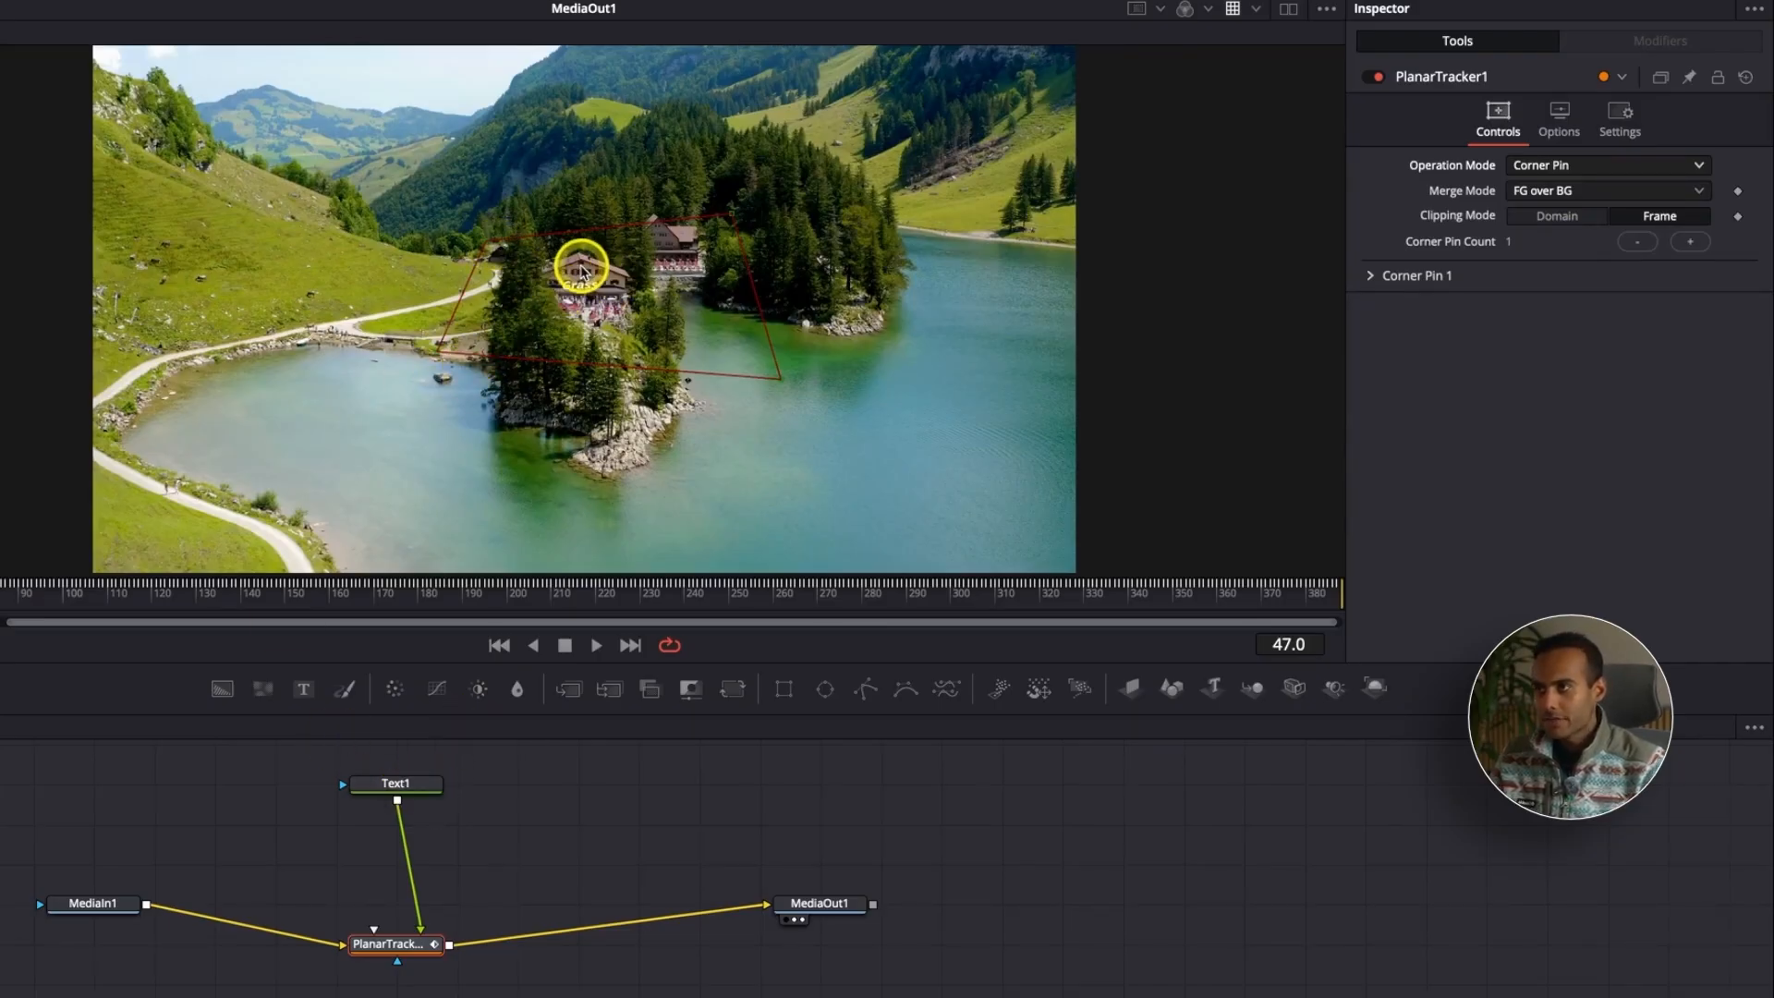
{"action": "left_click_drag", "start_coordinate": [485, 243], "coordinate": [206, 285]}
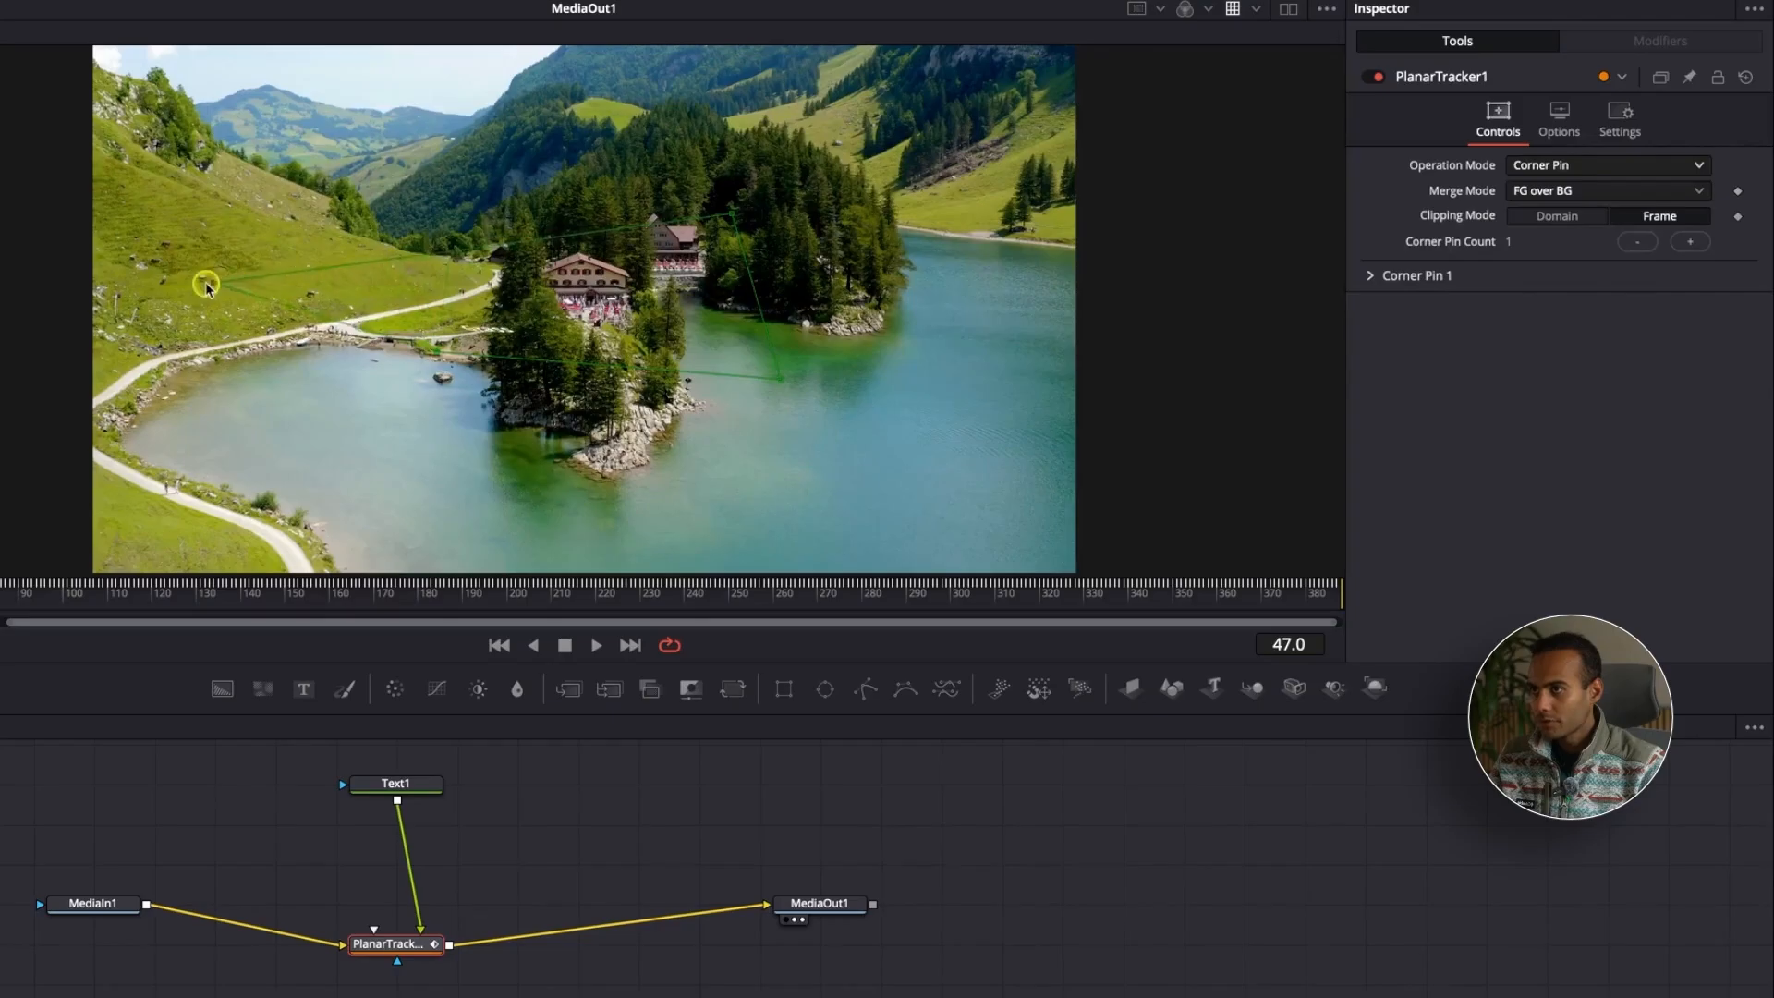
{"action": "left_click_drag", "start_coordinate": [733, 213], "coordinate": [392, 257]}
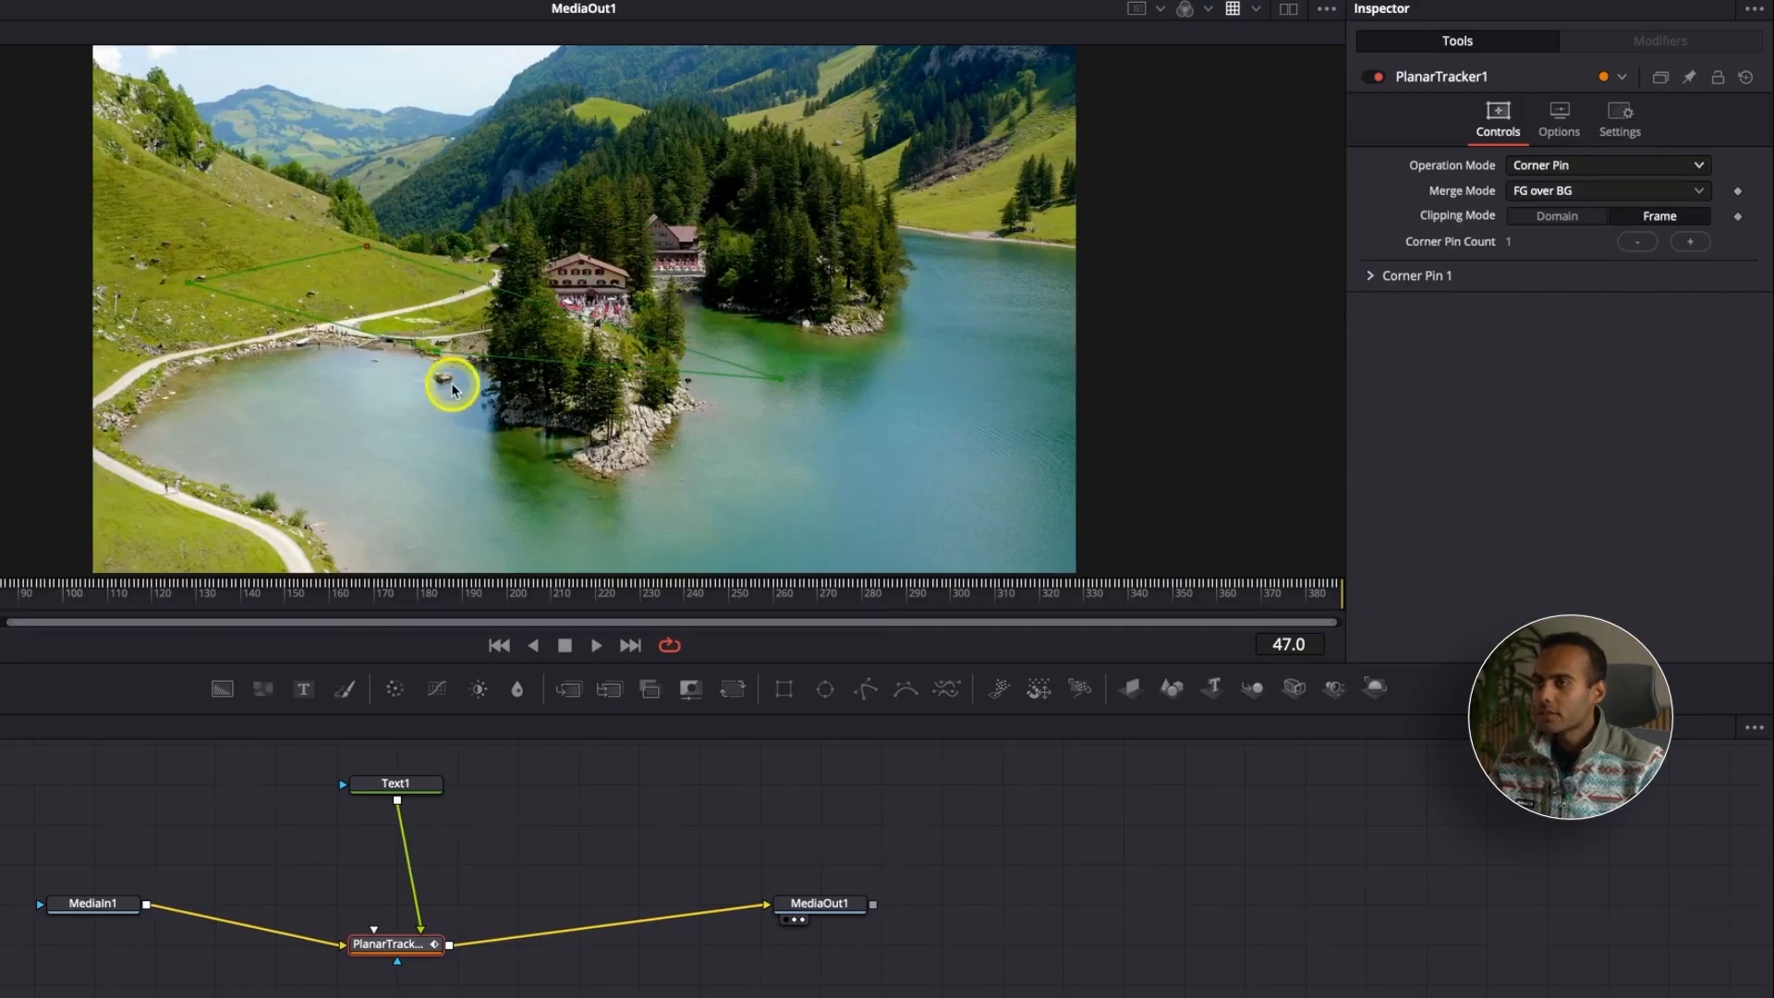
{"action": "left_click_drag", "start_coordinate": [339, 341], "coordinate": [281, 332]}
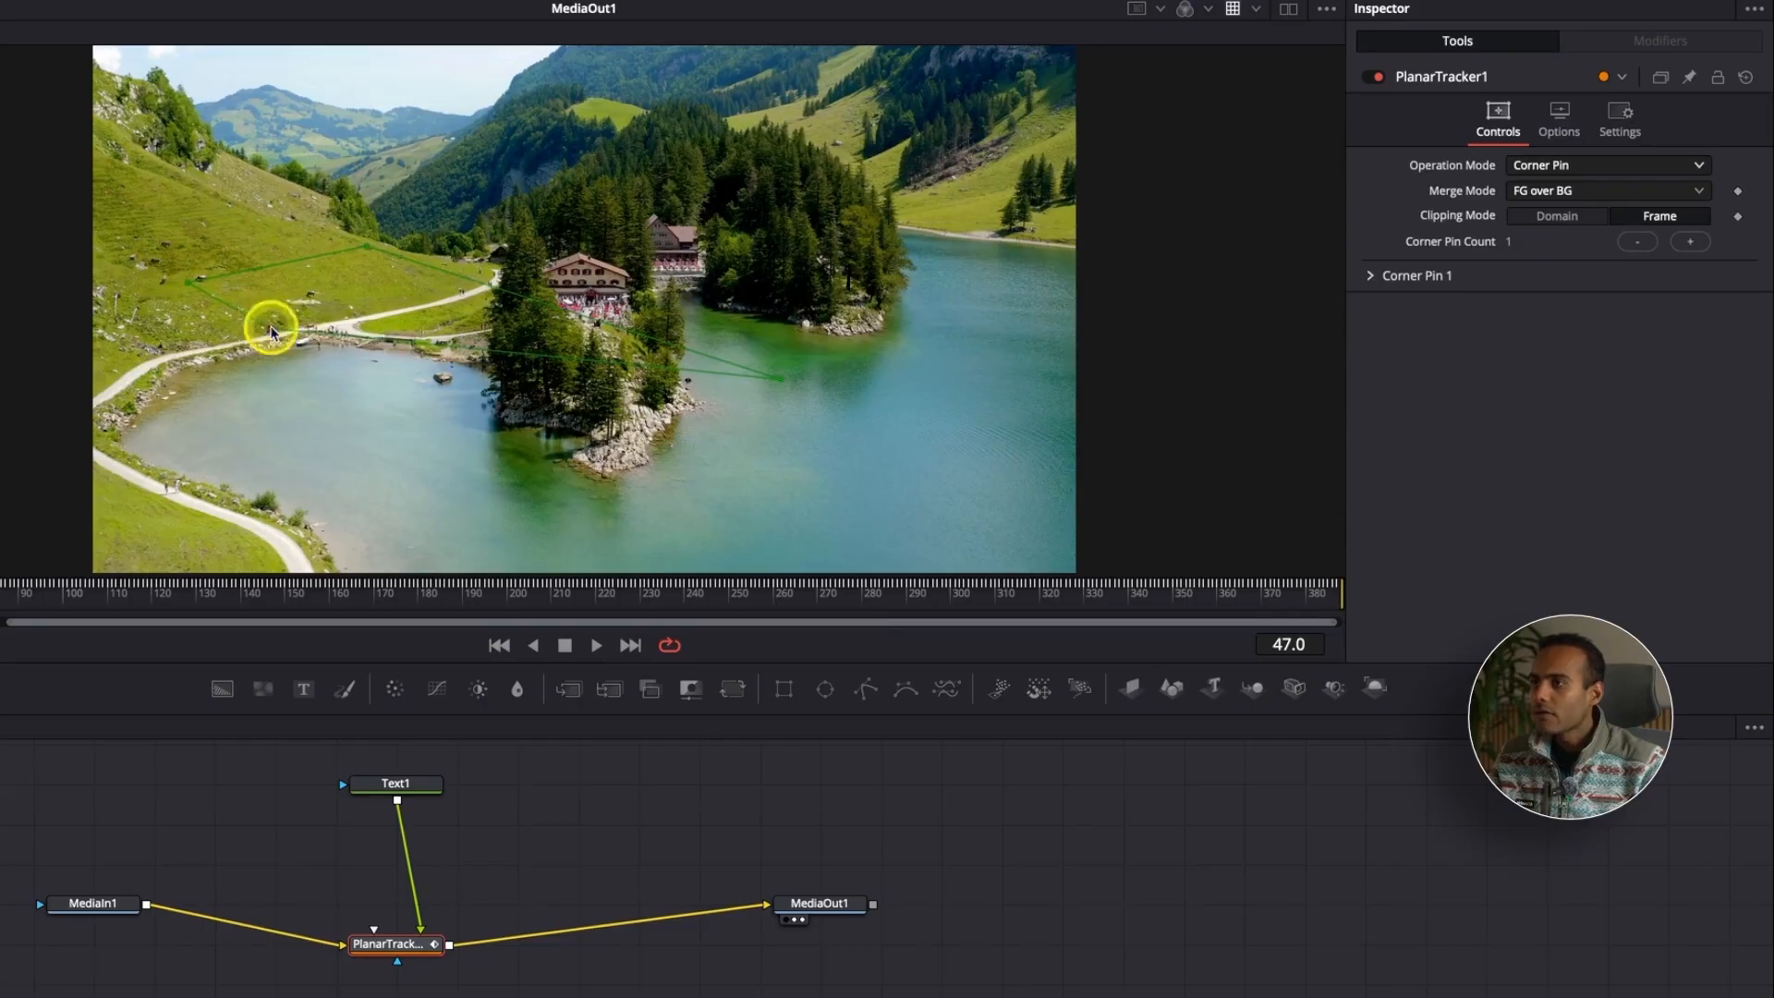
{"action": "left_click_drag", "start_coordinate": [780, 376], "coordinate": [464, 287]}
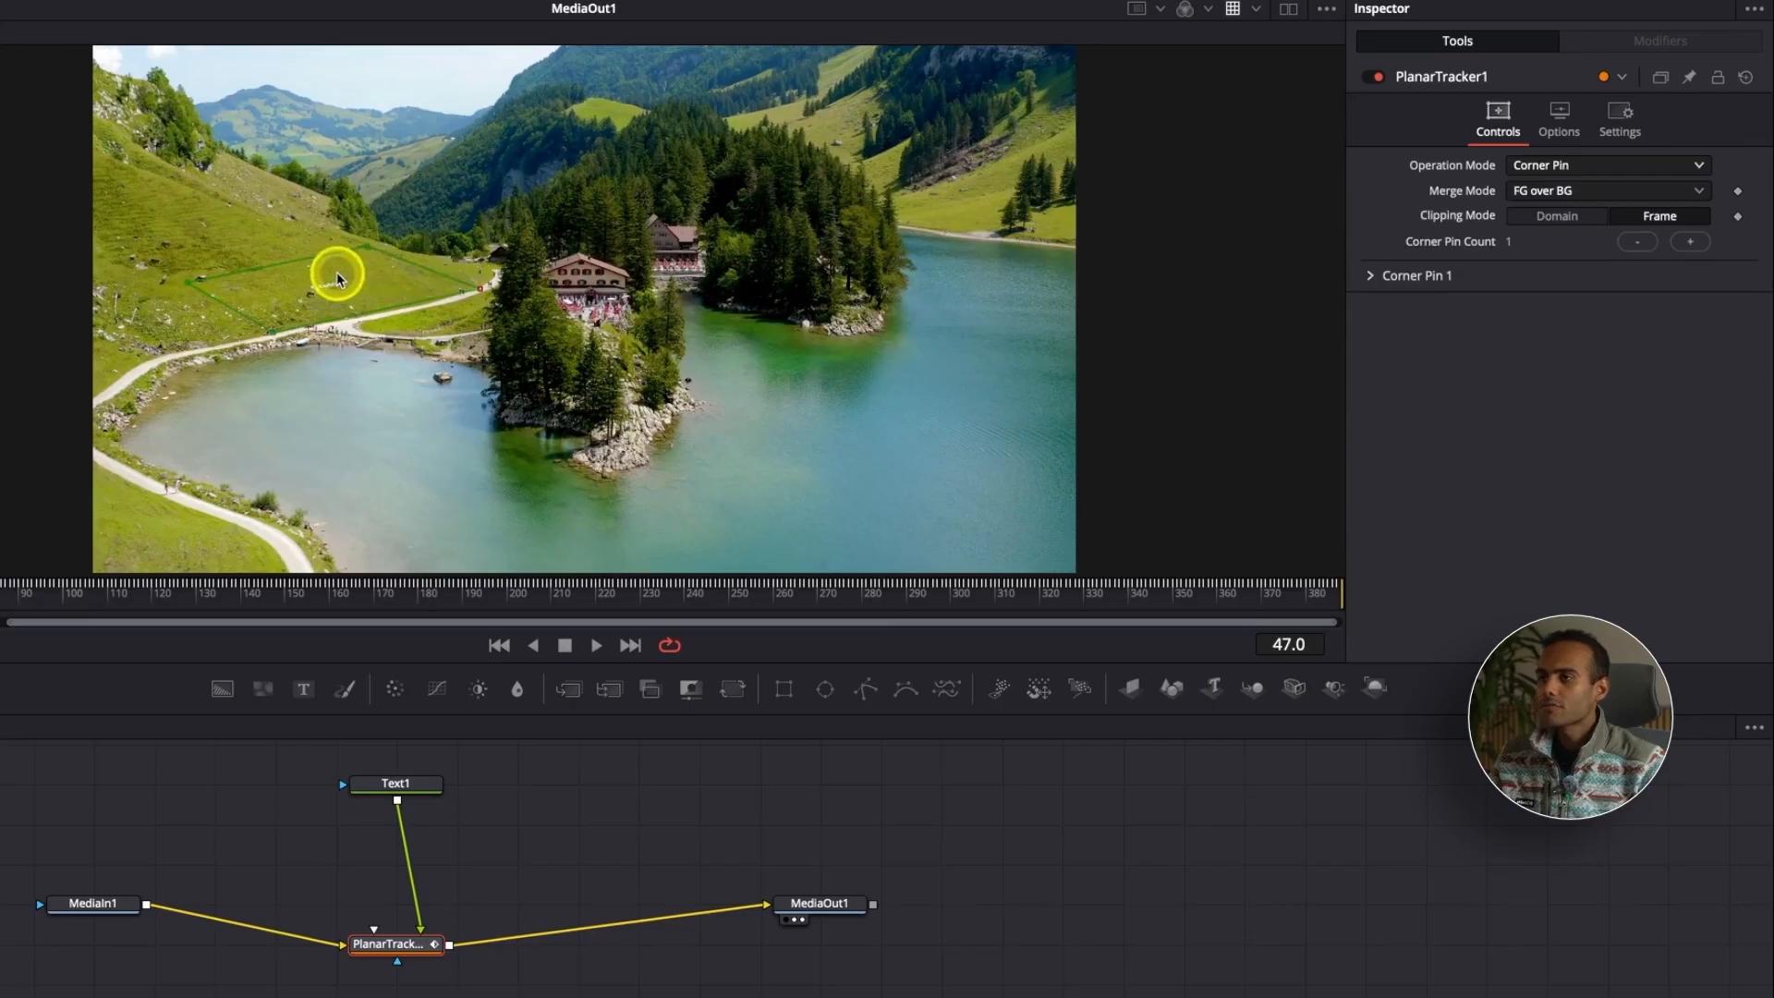
Enlarge the "Grass" text to a size of 0.4213 and preview its motion, returning to frame 47
{"action": "left_click", "coordinate": [404, 787]}
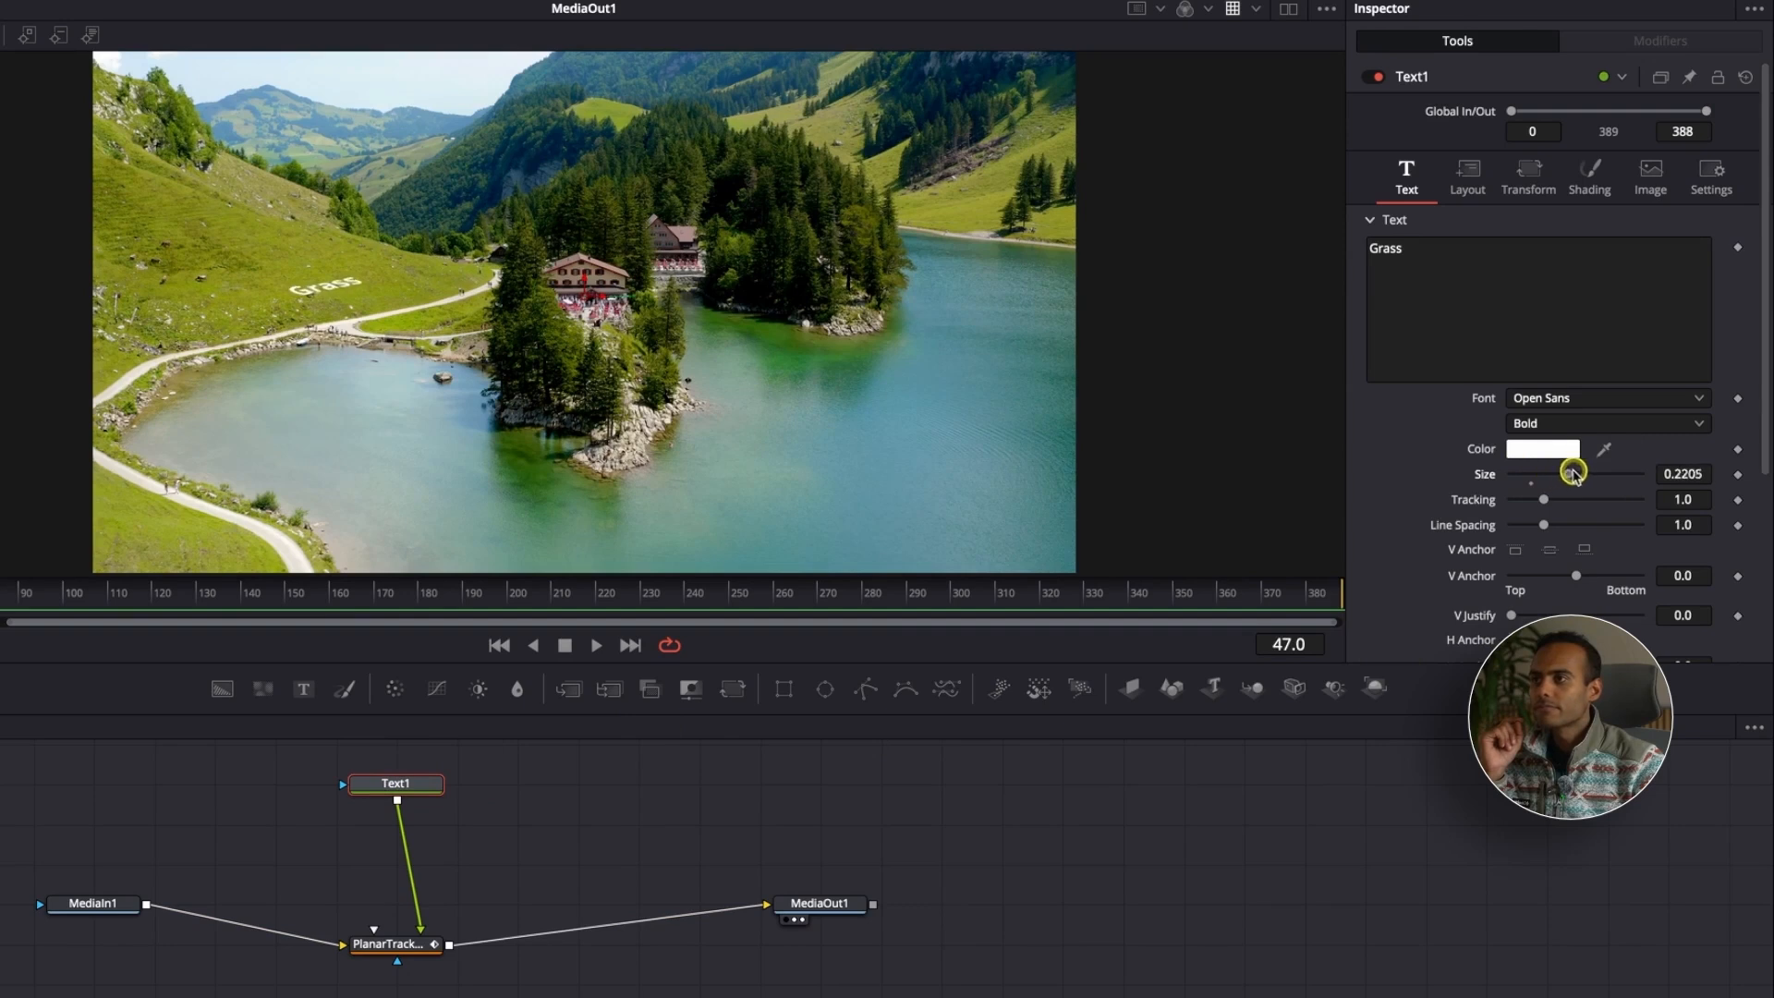
{"action": "left_click_drag", "start_coordinate": [1574, 473], "coordinate": [1626, 471]}
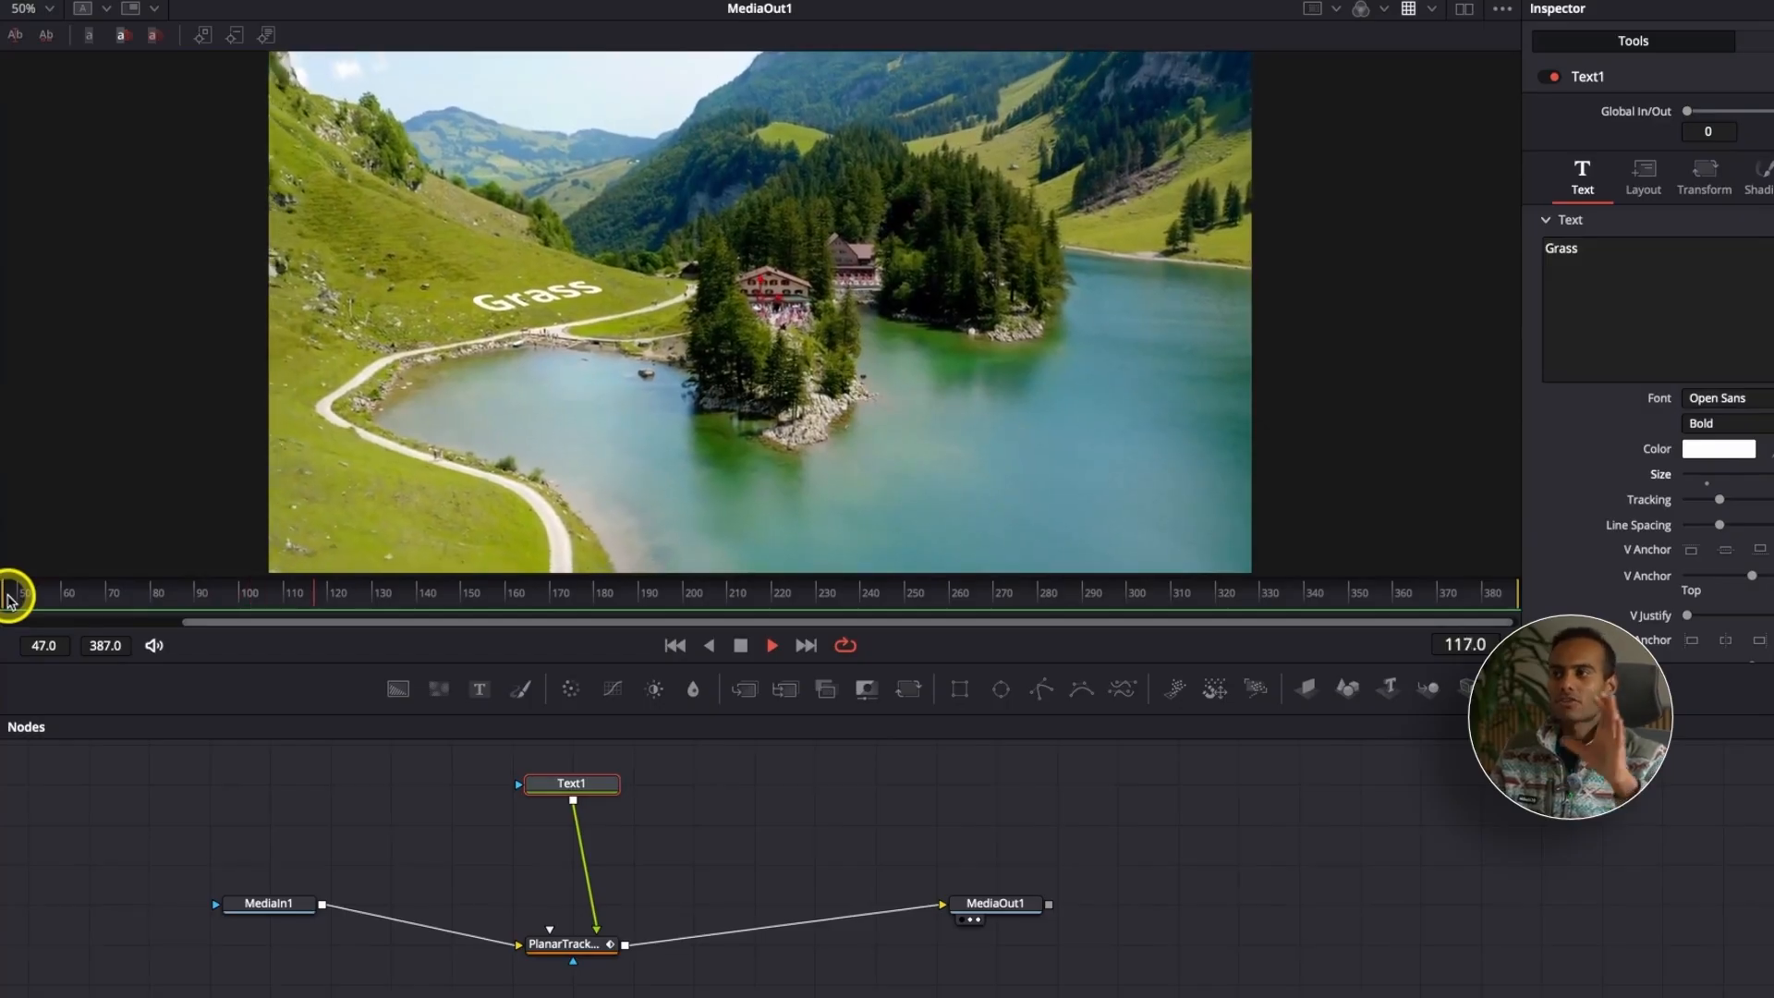
{"action": "key", "text": "space"}
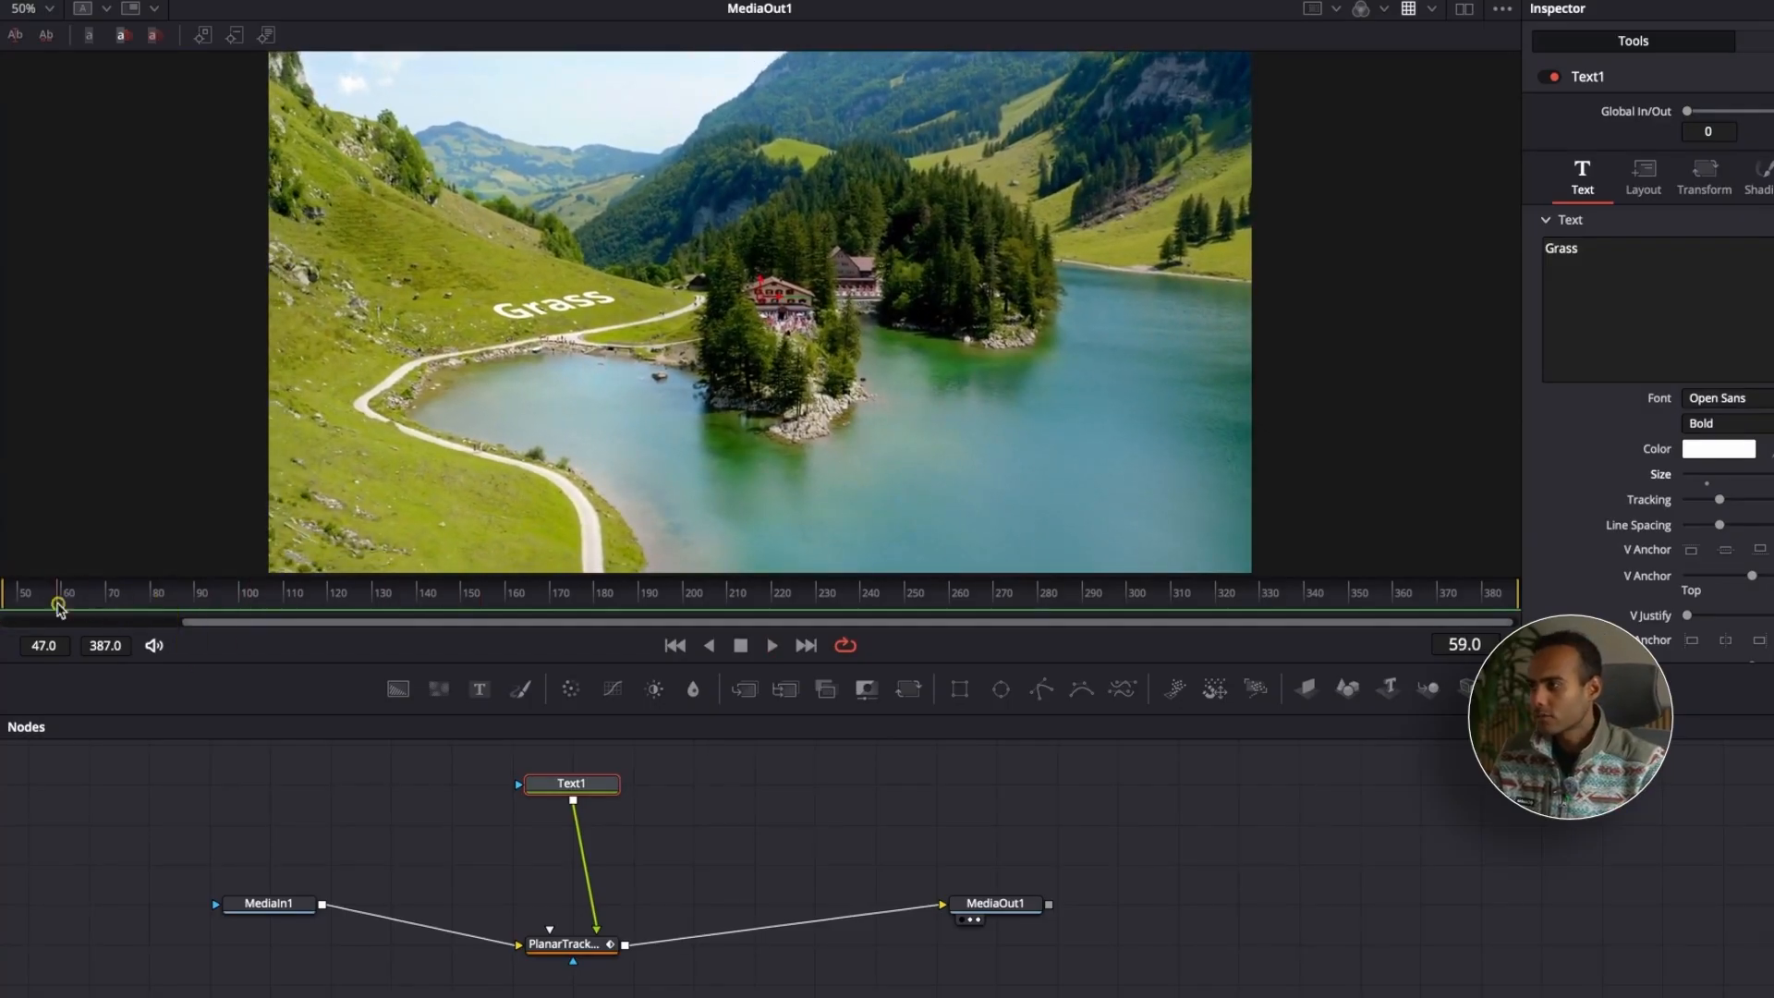
{"action": "left_click", "coordinate": [13, 602]}
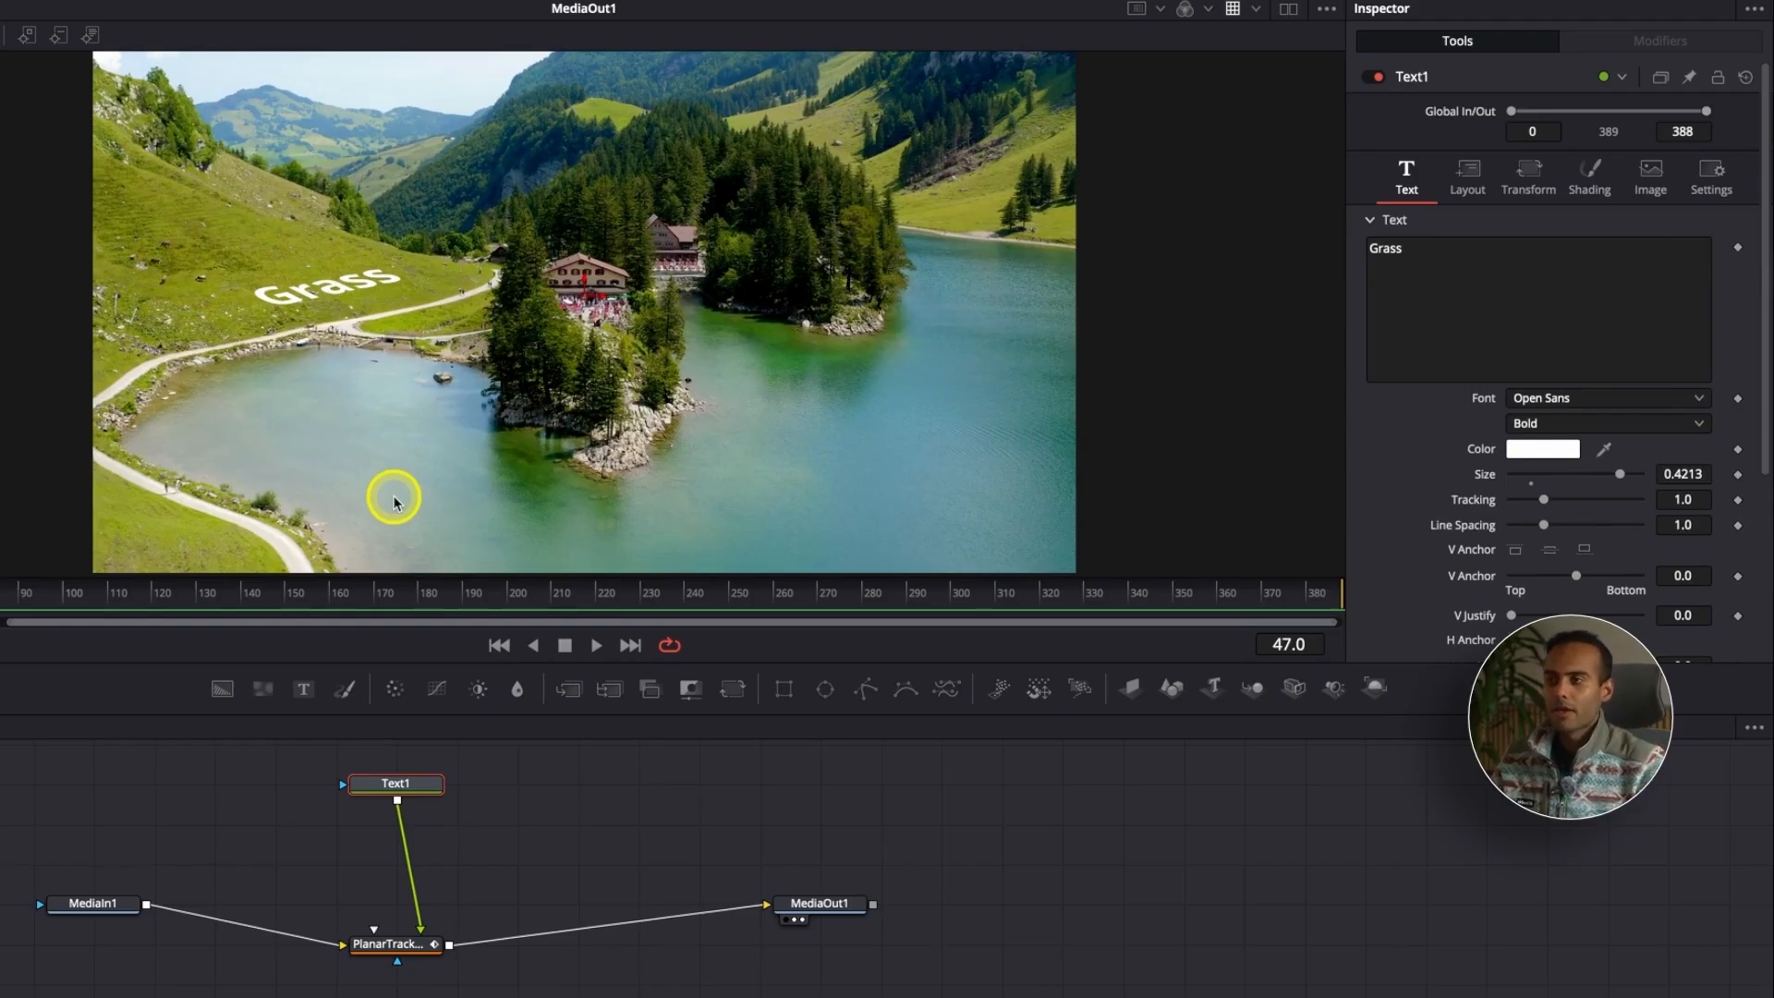
Add a Drop Shadow node between the Text node and the planar tracker
{"action": "key", "text": "shift+space"}
{"action": "type", "text": "trans"}
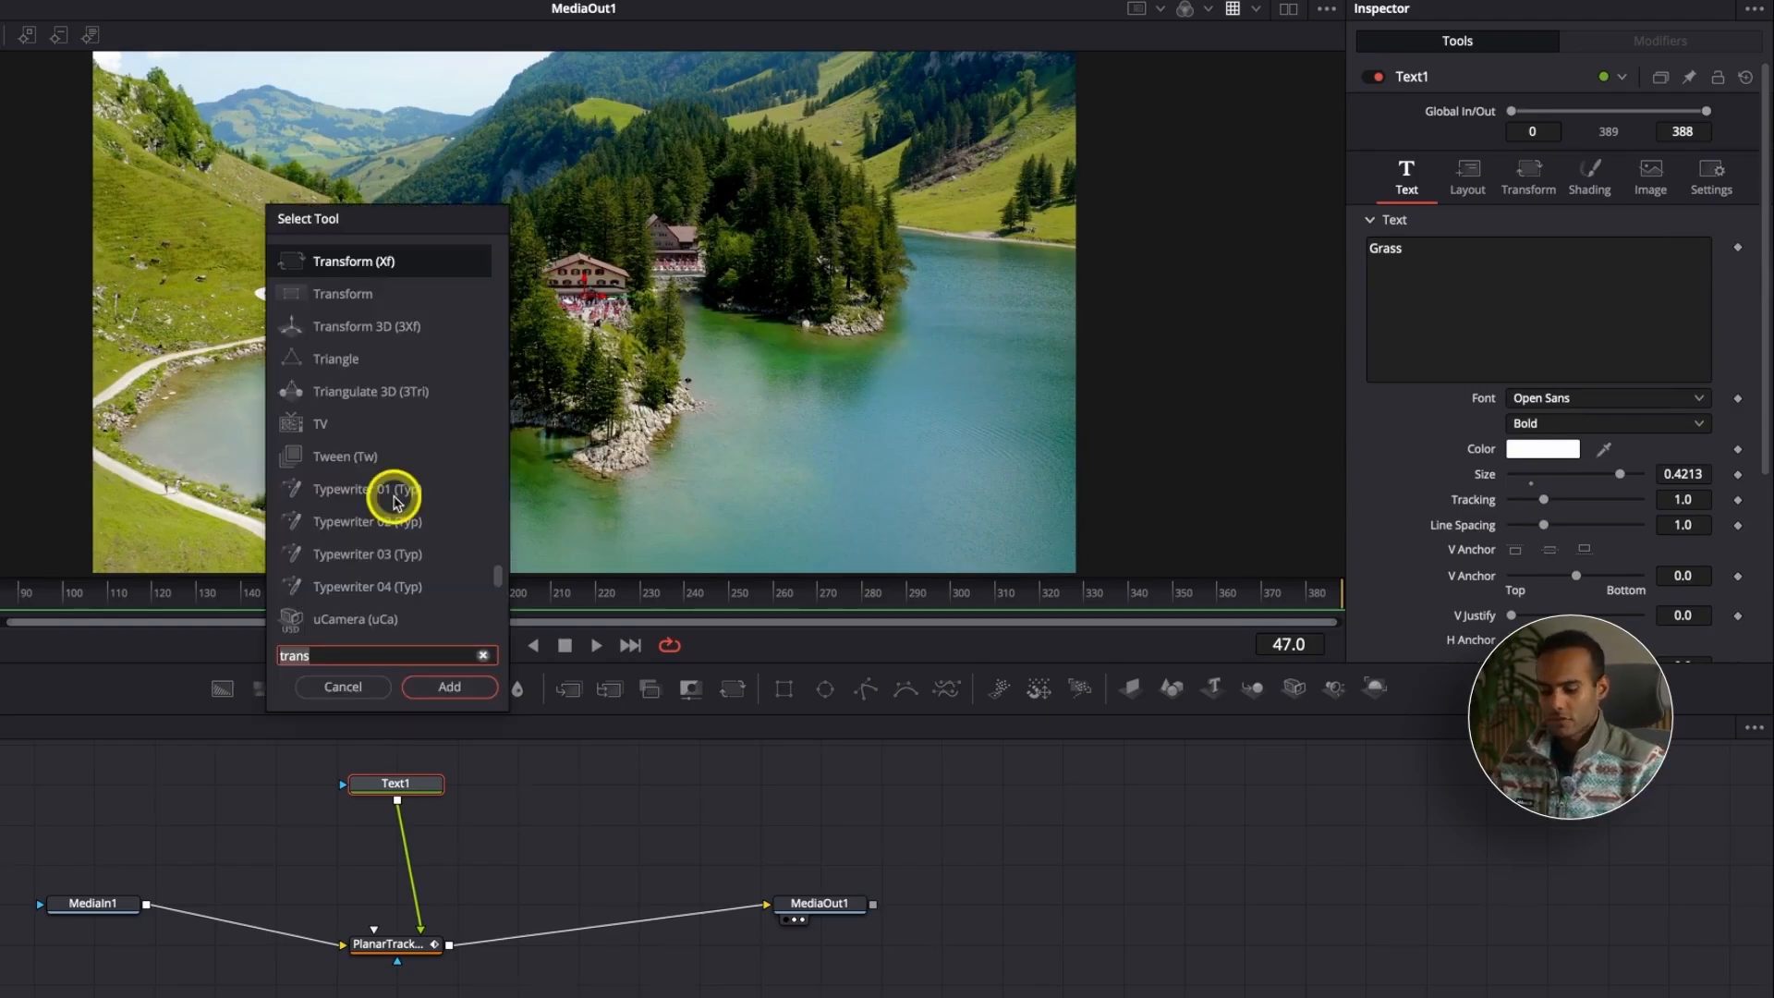
{"action": "key", "text": "BackSpace"}
{"action": "key", "text": "BackSpace"}
{"action": "key", "text": "BackSpace"}
{"action": "key", "text": "BackSpace"}
{"action": "key", "text": "BackSpace"}
{"action": "type", "text": "shadow"}
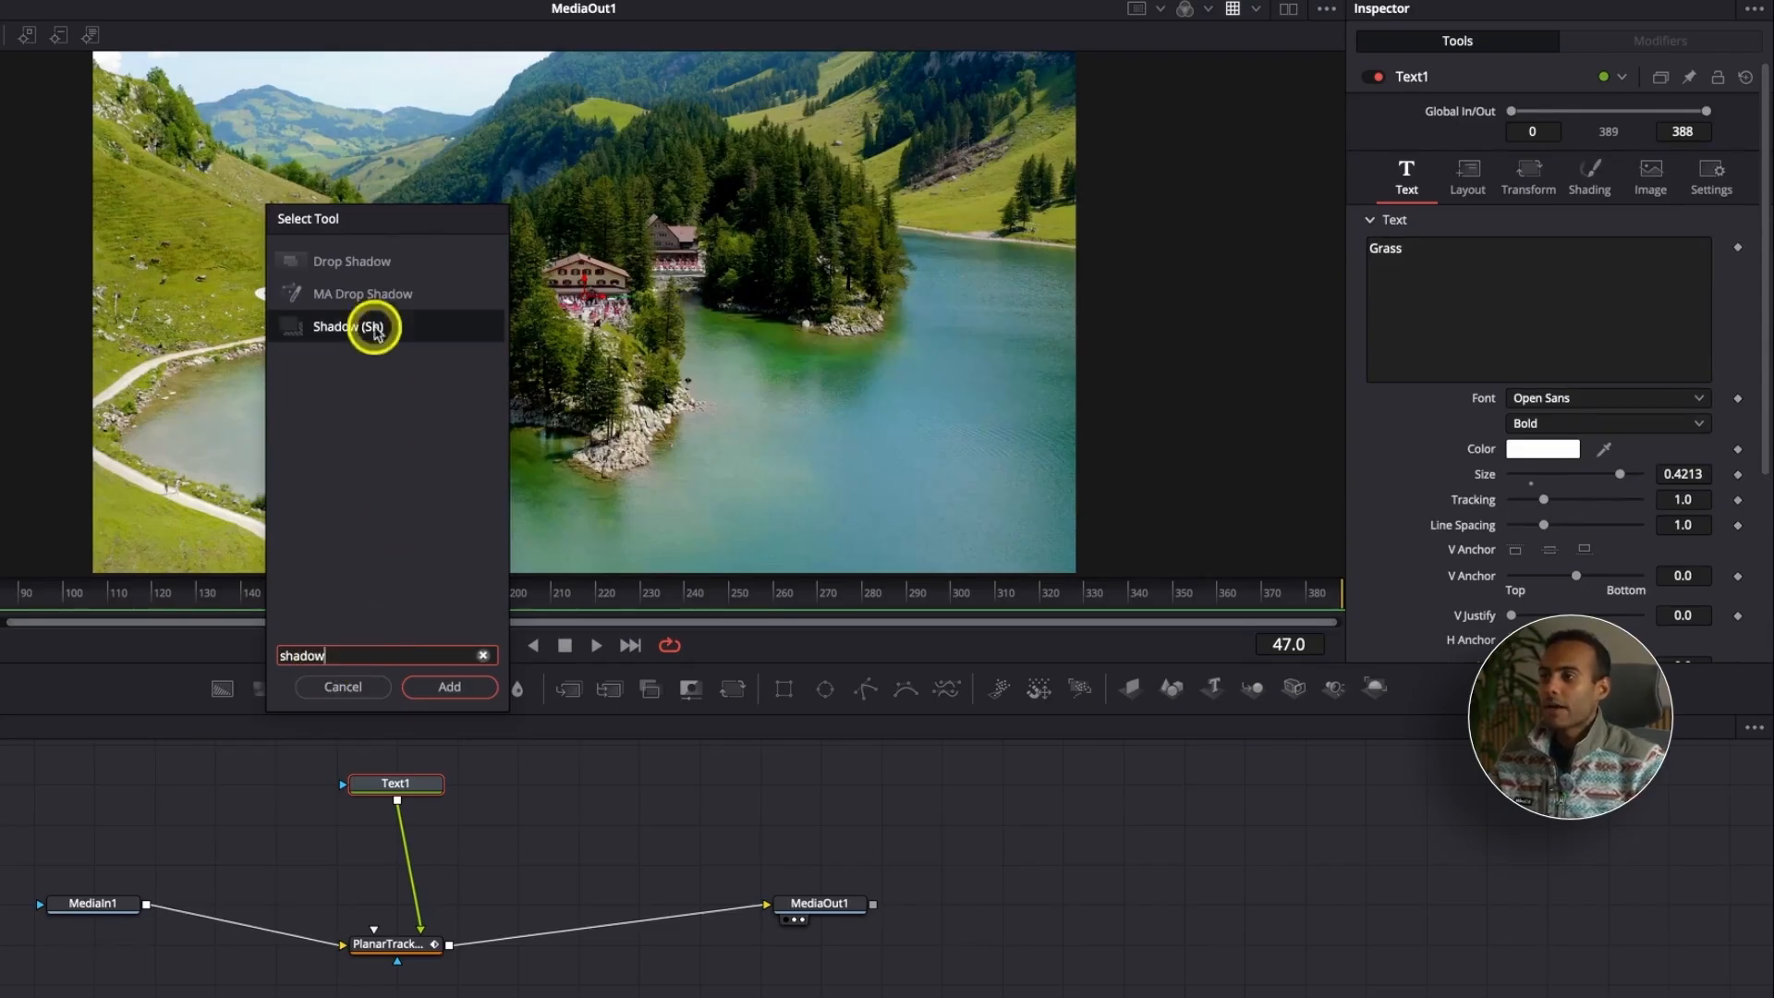
{"action": "left_click", "coordinate": [359, 268]}
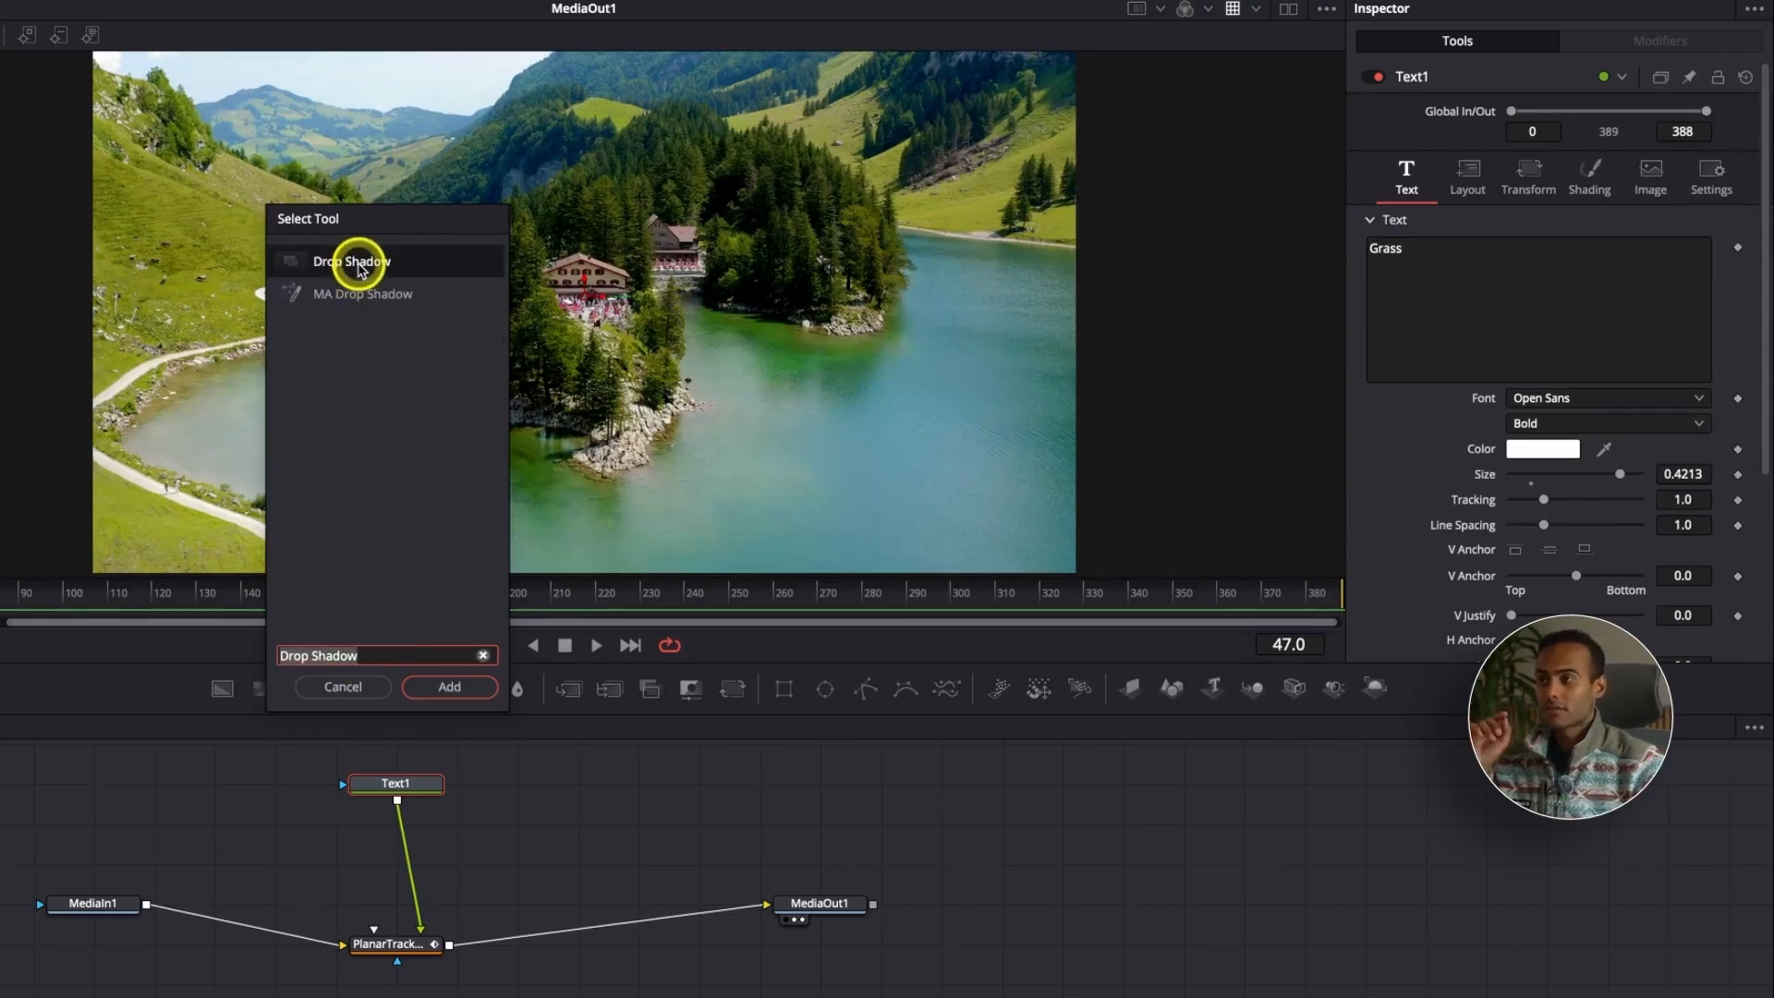
{"action": "left_click", "coordinate": [449, 687]}
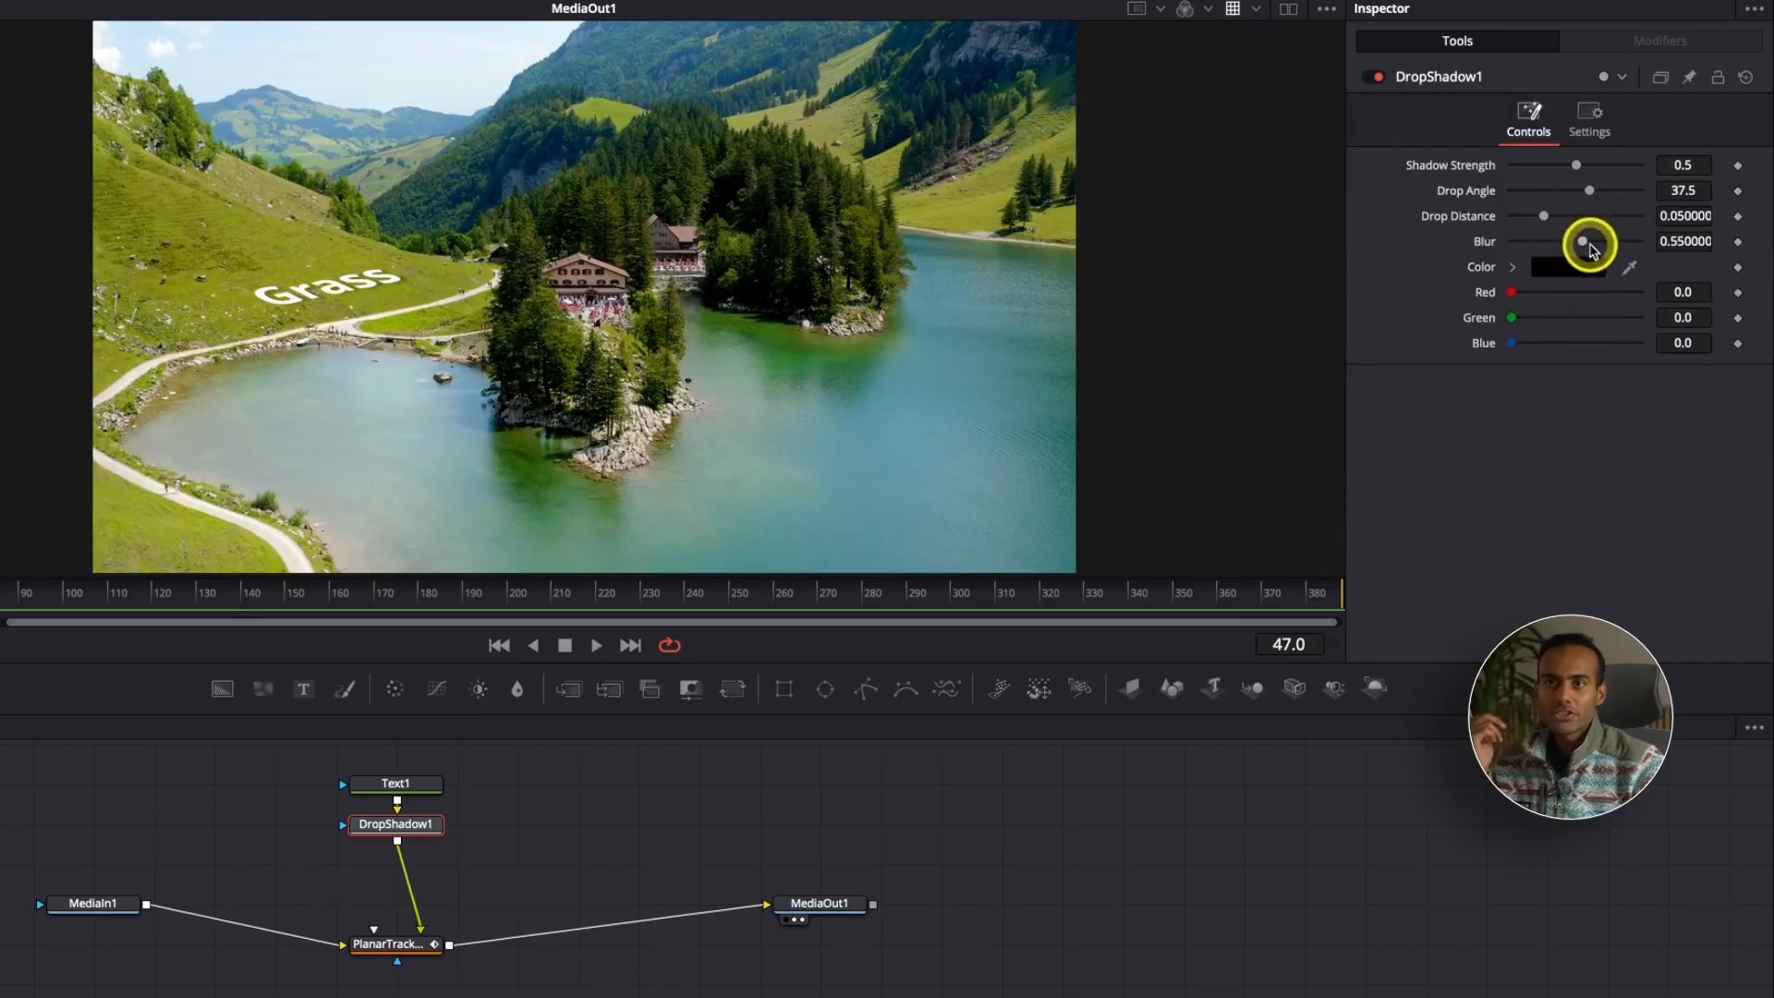
Set the drop shadow's strength to 0.858, drop angle to 123, and blur to 0.047
{"action": "left_click_drag", "start_coordinate": [1585, 241], "coordinate": [1517, 242]}
{"action": "left_click_drag", "start_coordinate": [1576, 164], "coordinate": [1608, 193]}
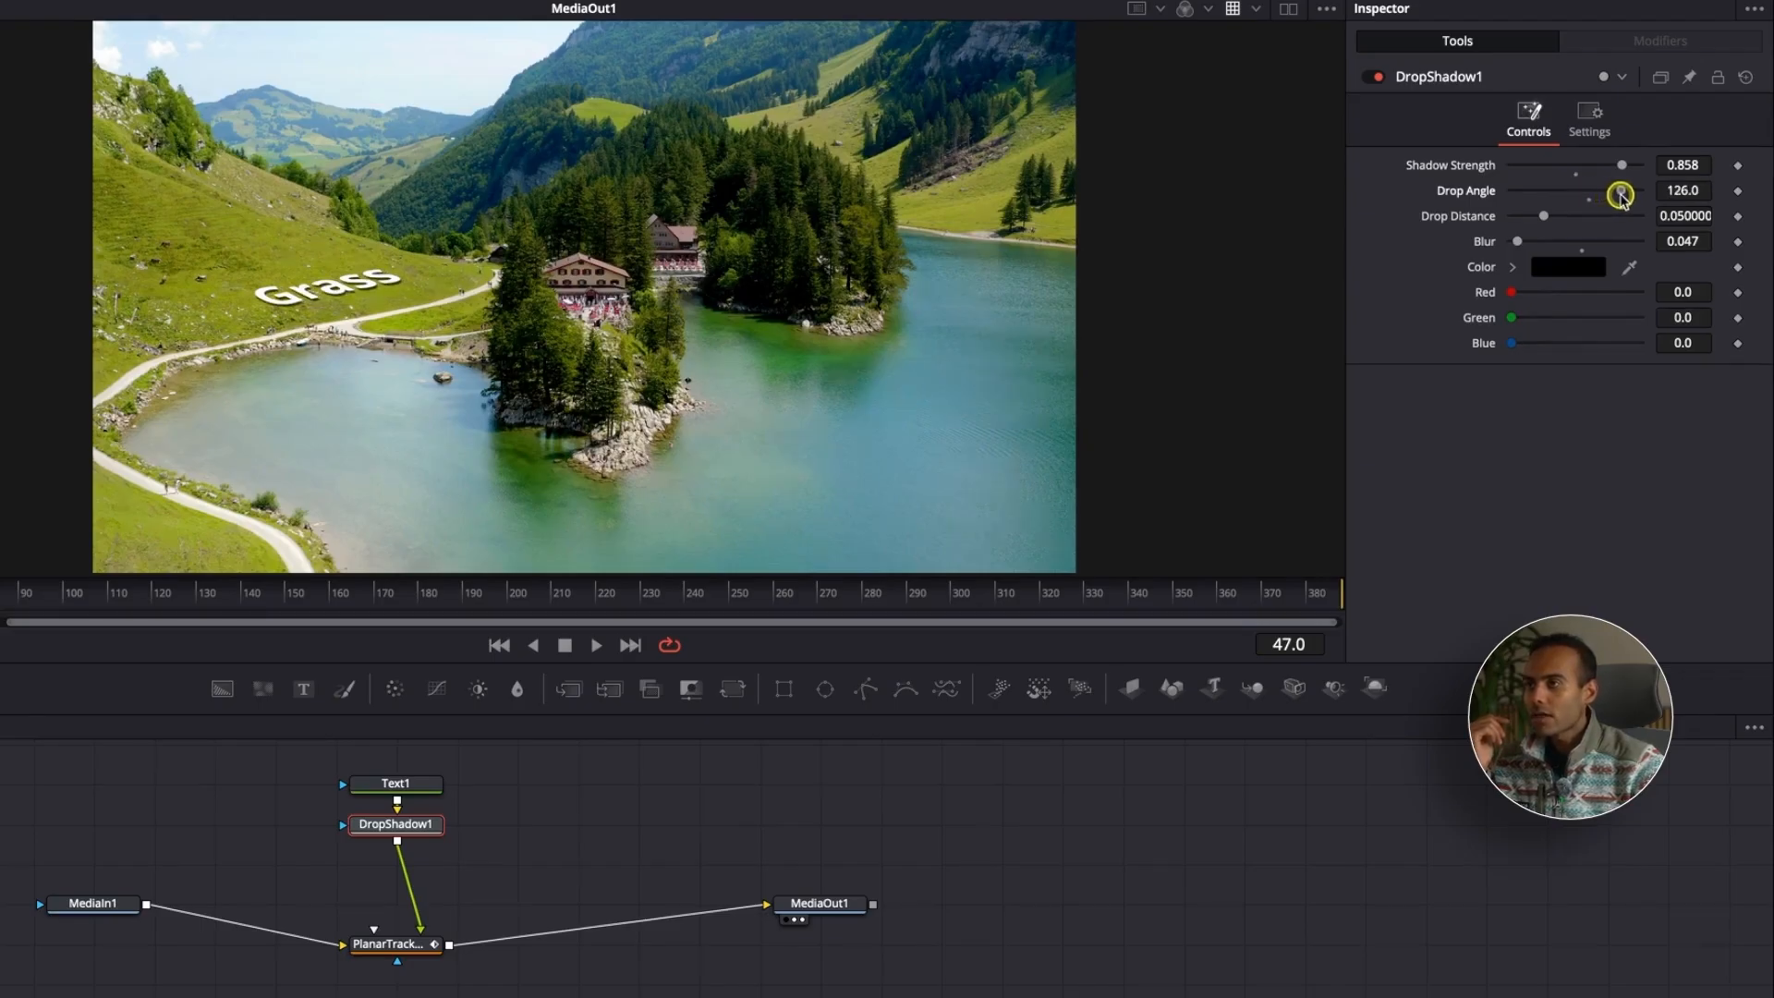
{"action": "left_click_drag", "start_coordinate": [1622, 196], "coordinate": [1618, 191]}
Soften the shadow under the "Grass" text with a moderately higher blur and offset it further by increasing the drop distance
{"action": "scroll", "coordinate": [300, 308], "scroll_direction": "up", "scroll_amount": 2}
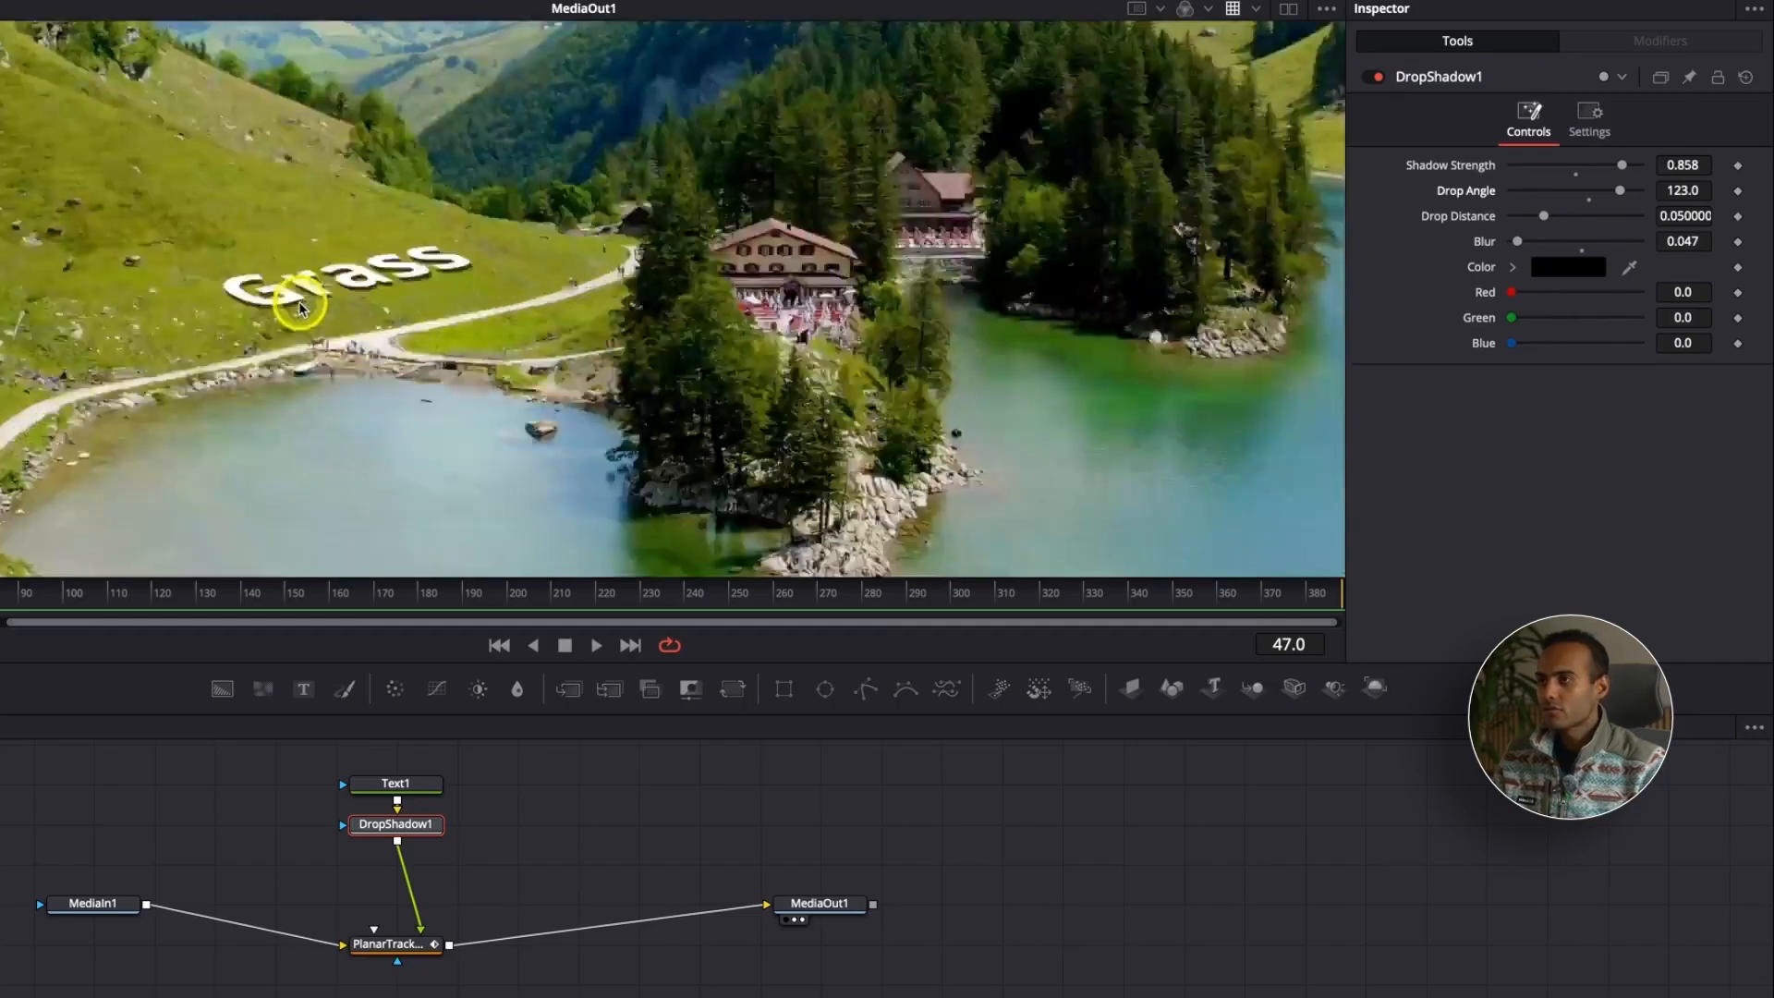
{"action": "scroll", "coordinate": [301, 308], "scroll_direction": "up", "scroll_amount": 2}
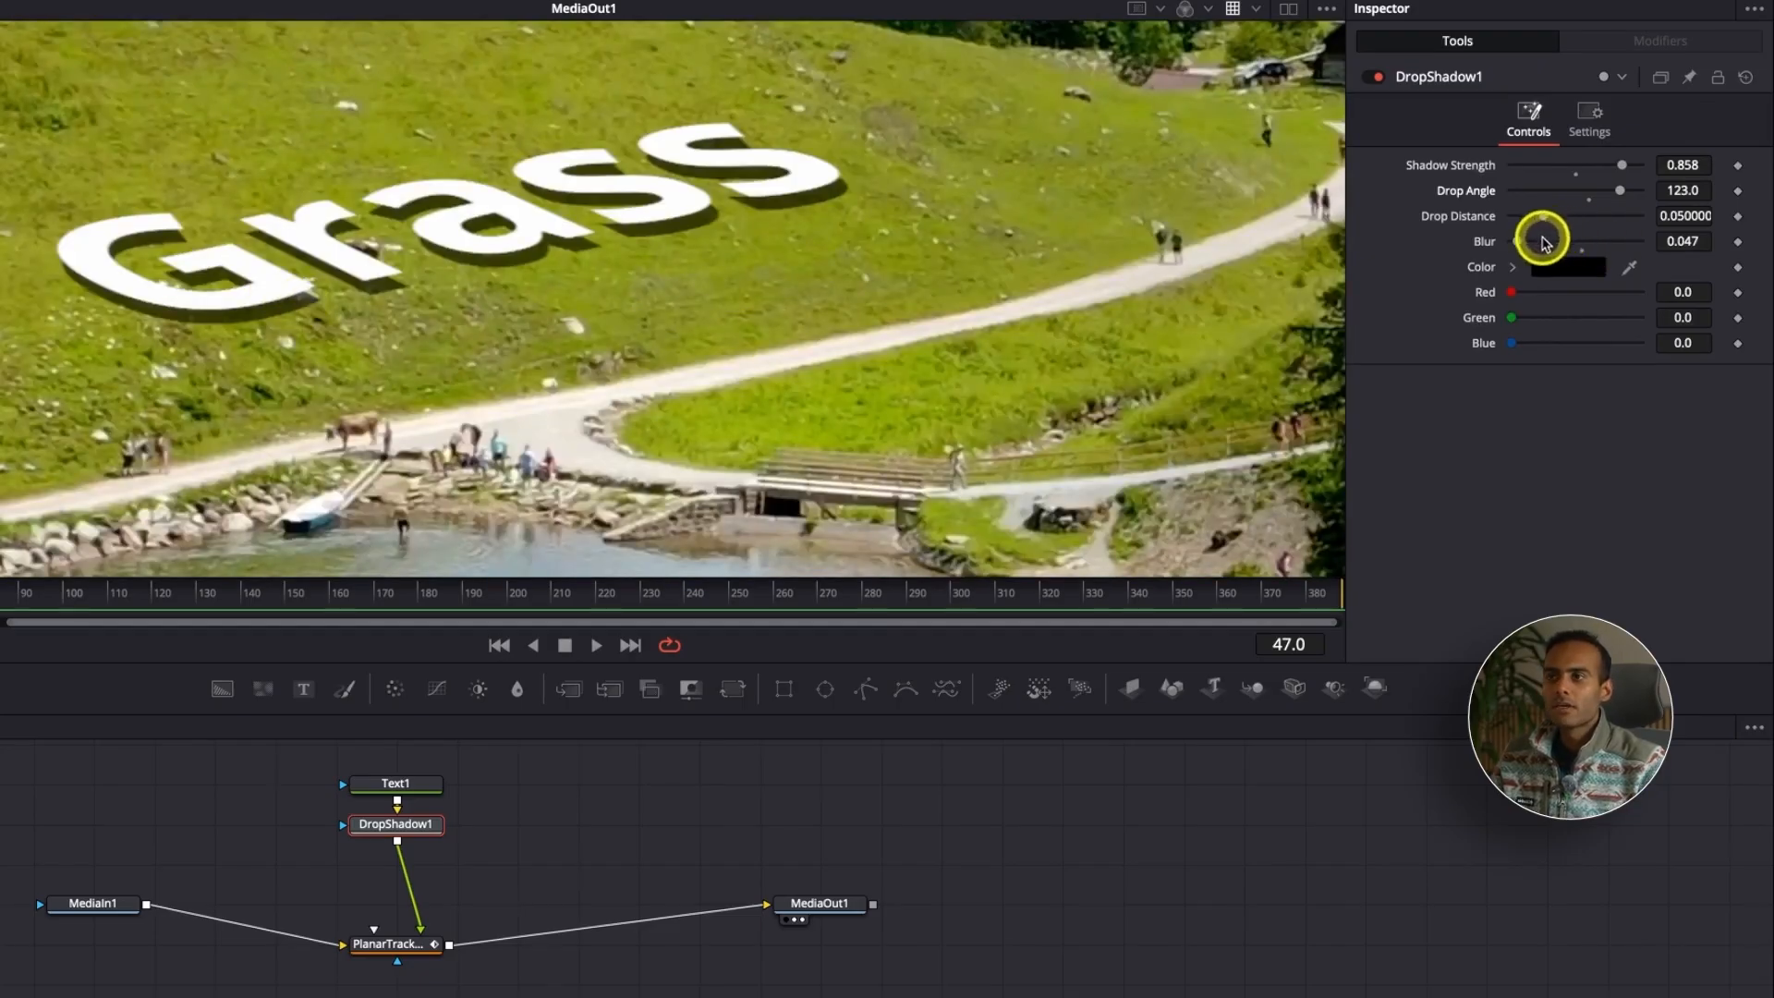
{"action": "left_click_drag", "start_coordinate": [1533, 235], "coordinate": [1597, 244]}
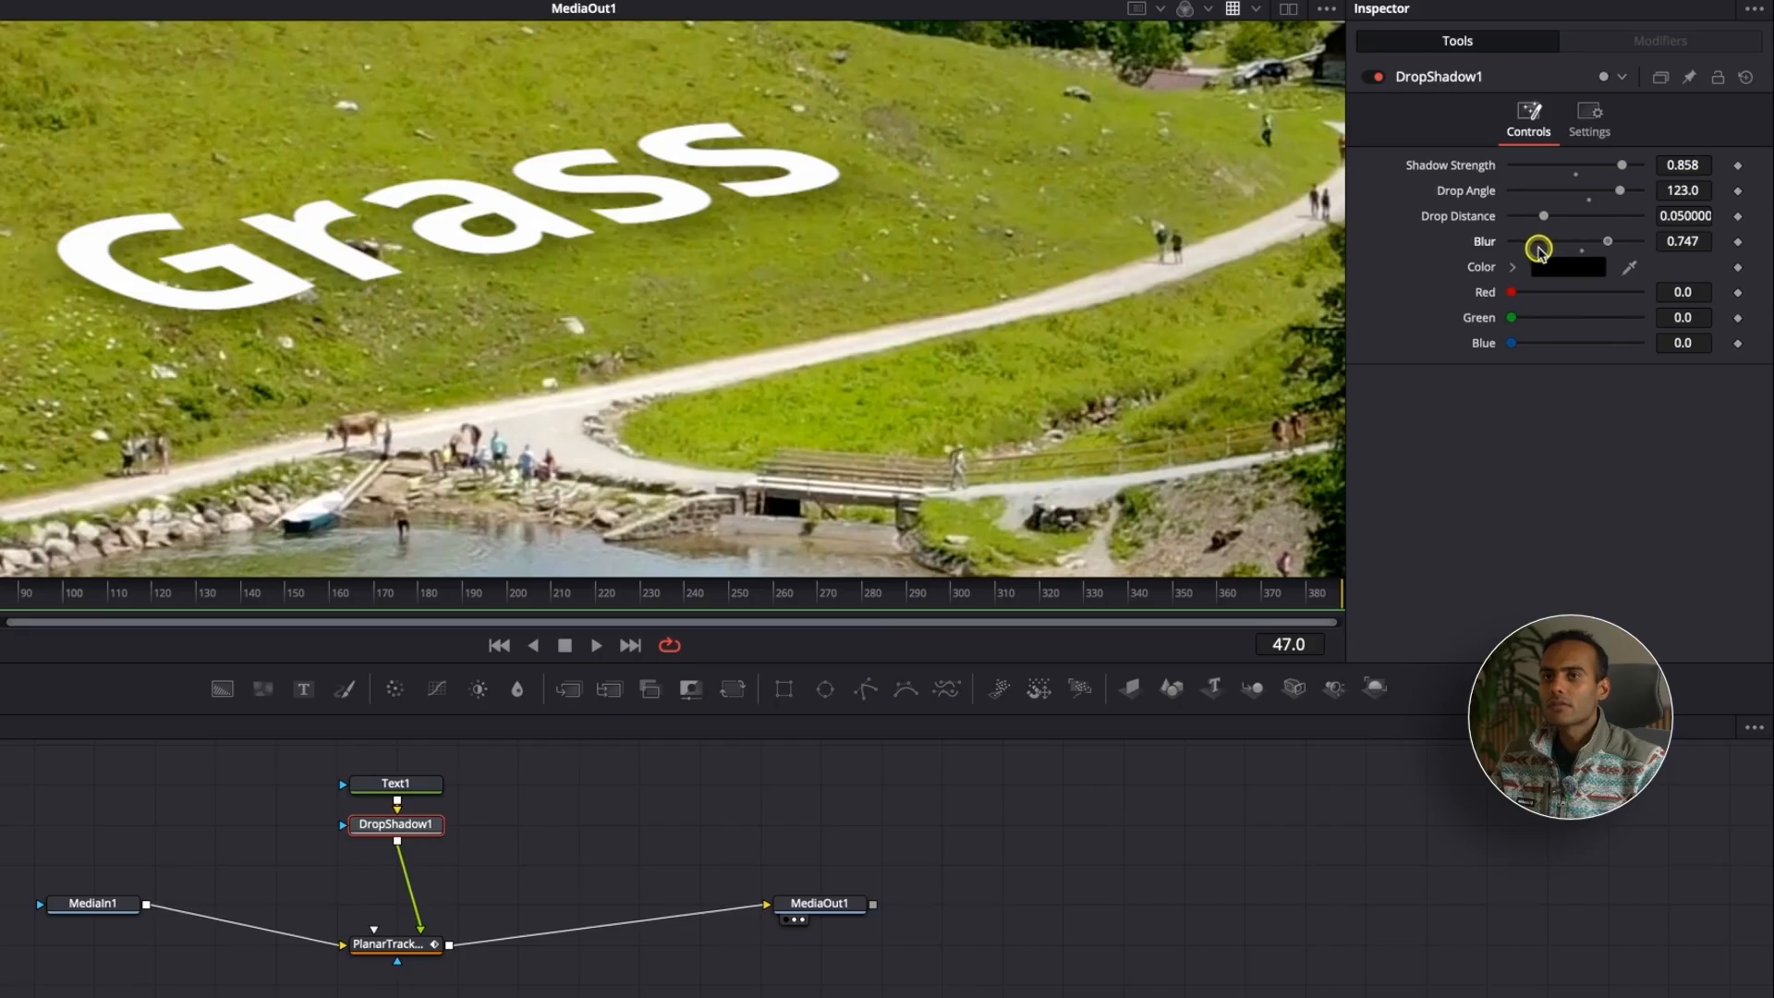
{"action": "left_click", "coordinate": [1561, 243]}
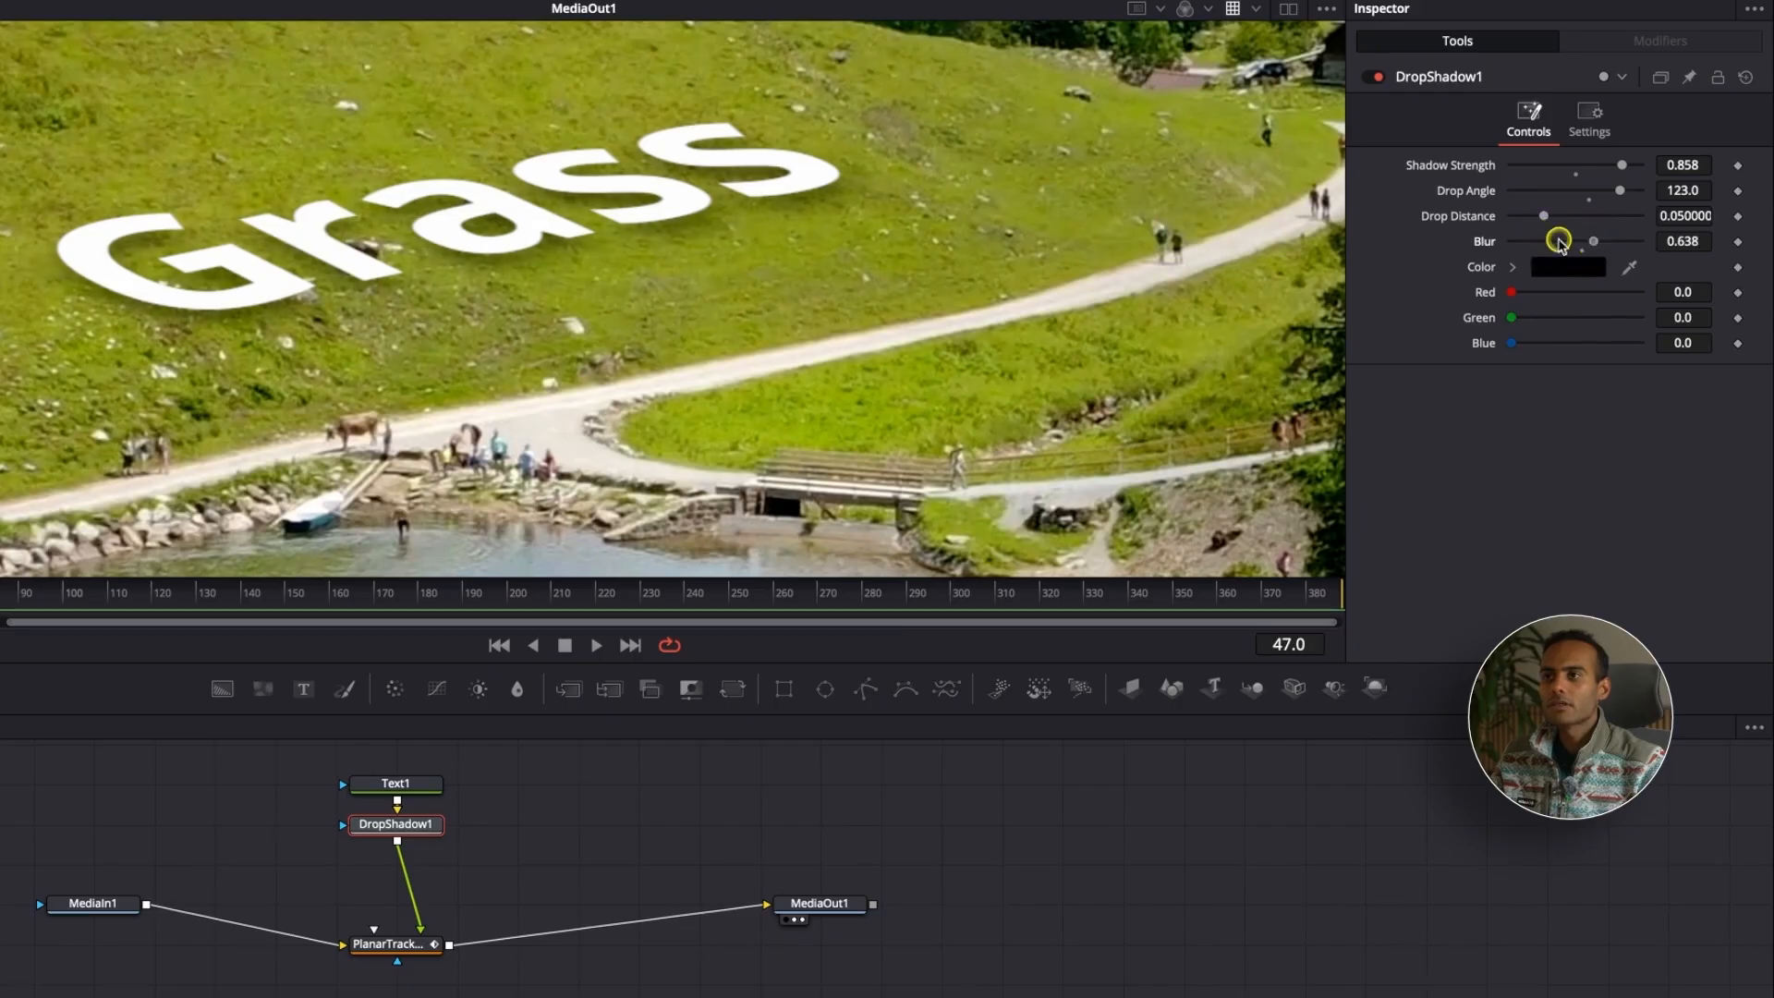
{"action": "left_click_drag", "start_coordinate": [1559, 243], "coordinate": [1545, 242]}
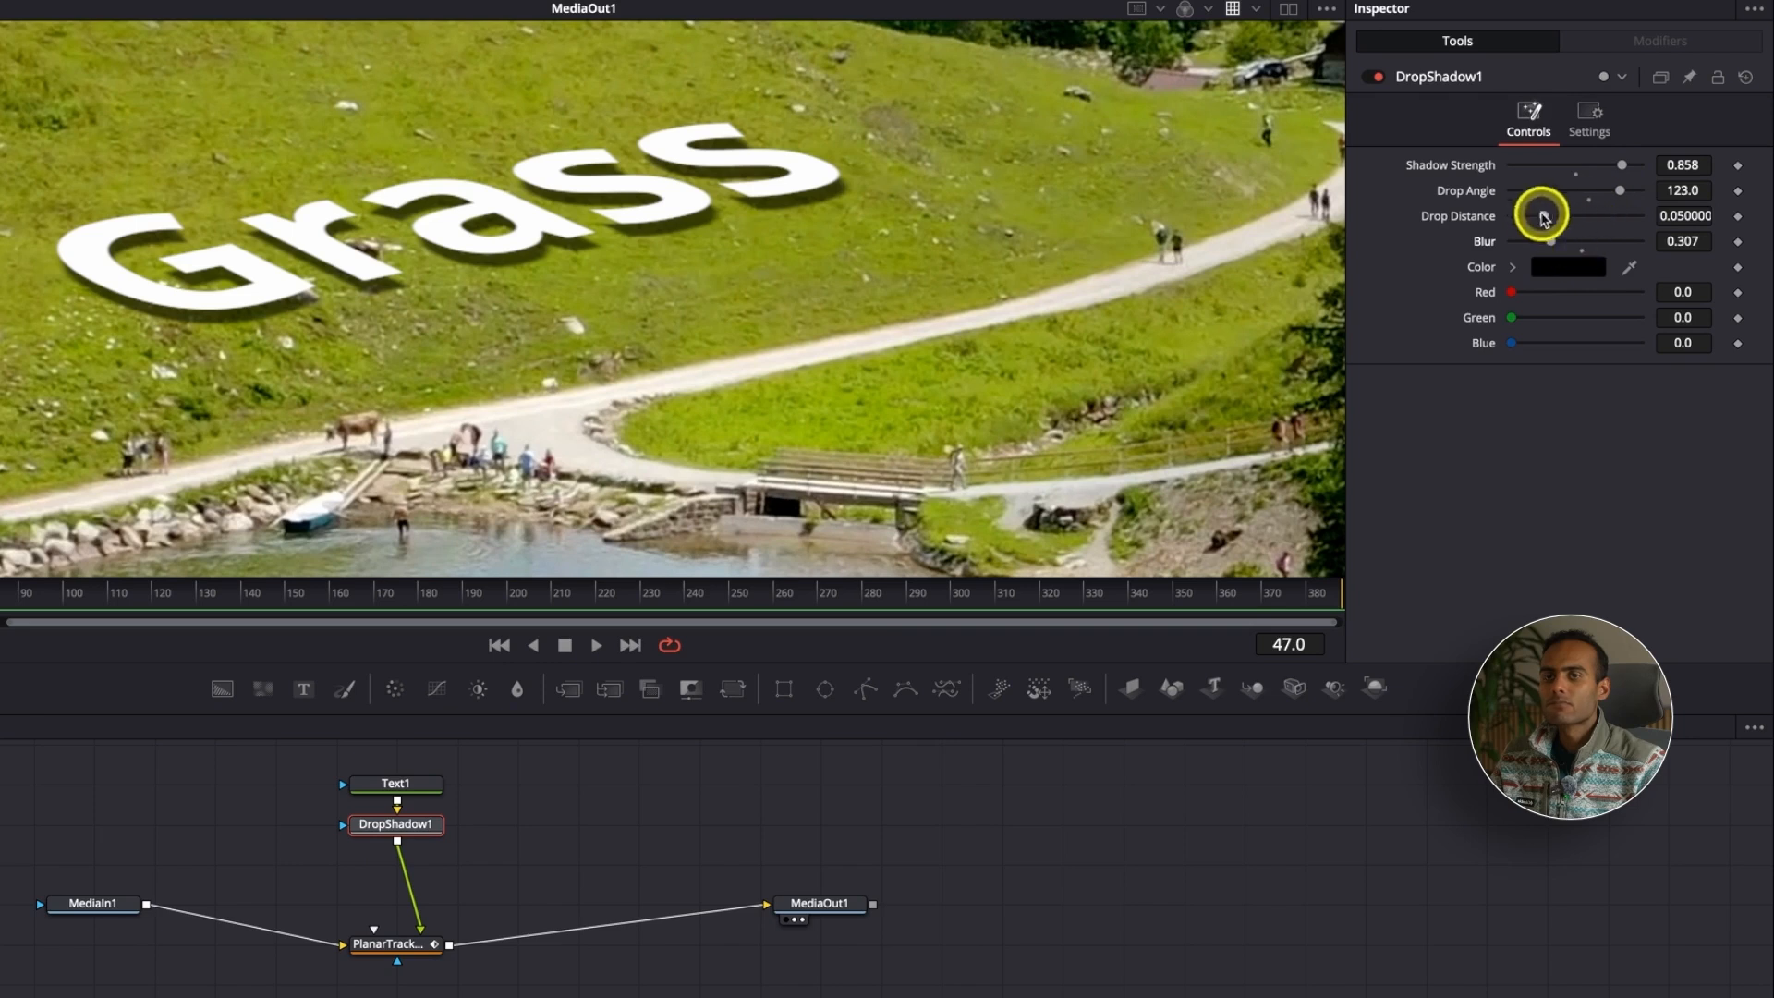
{"action": "mouse_move", "coordinate": [1544, 218]}
{"action": "left_mouse_down"}
{"action": "mouse_move", "coordinate": [1600, 218]}
{"action": "mouse_move", "coordinate": [1571, 218]}
{"action": "mouse_move", "coordinate": [1563, 242]}
{"action": "left_mouse_up"}
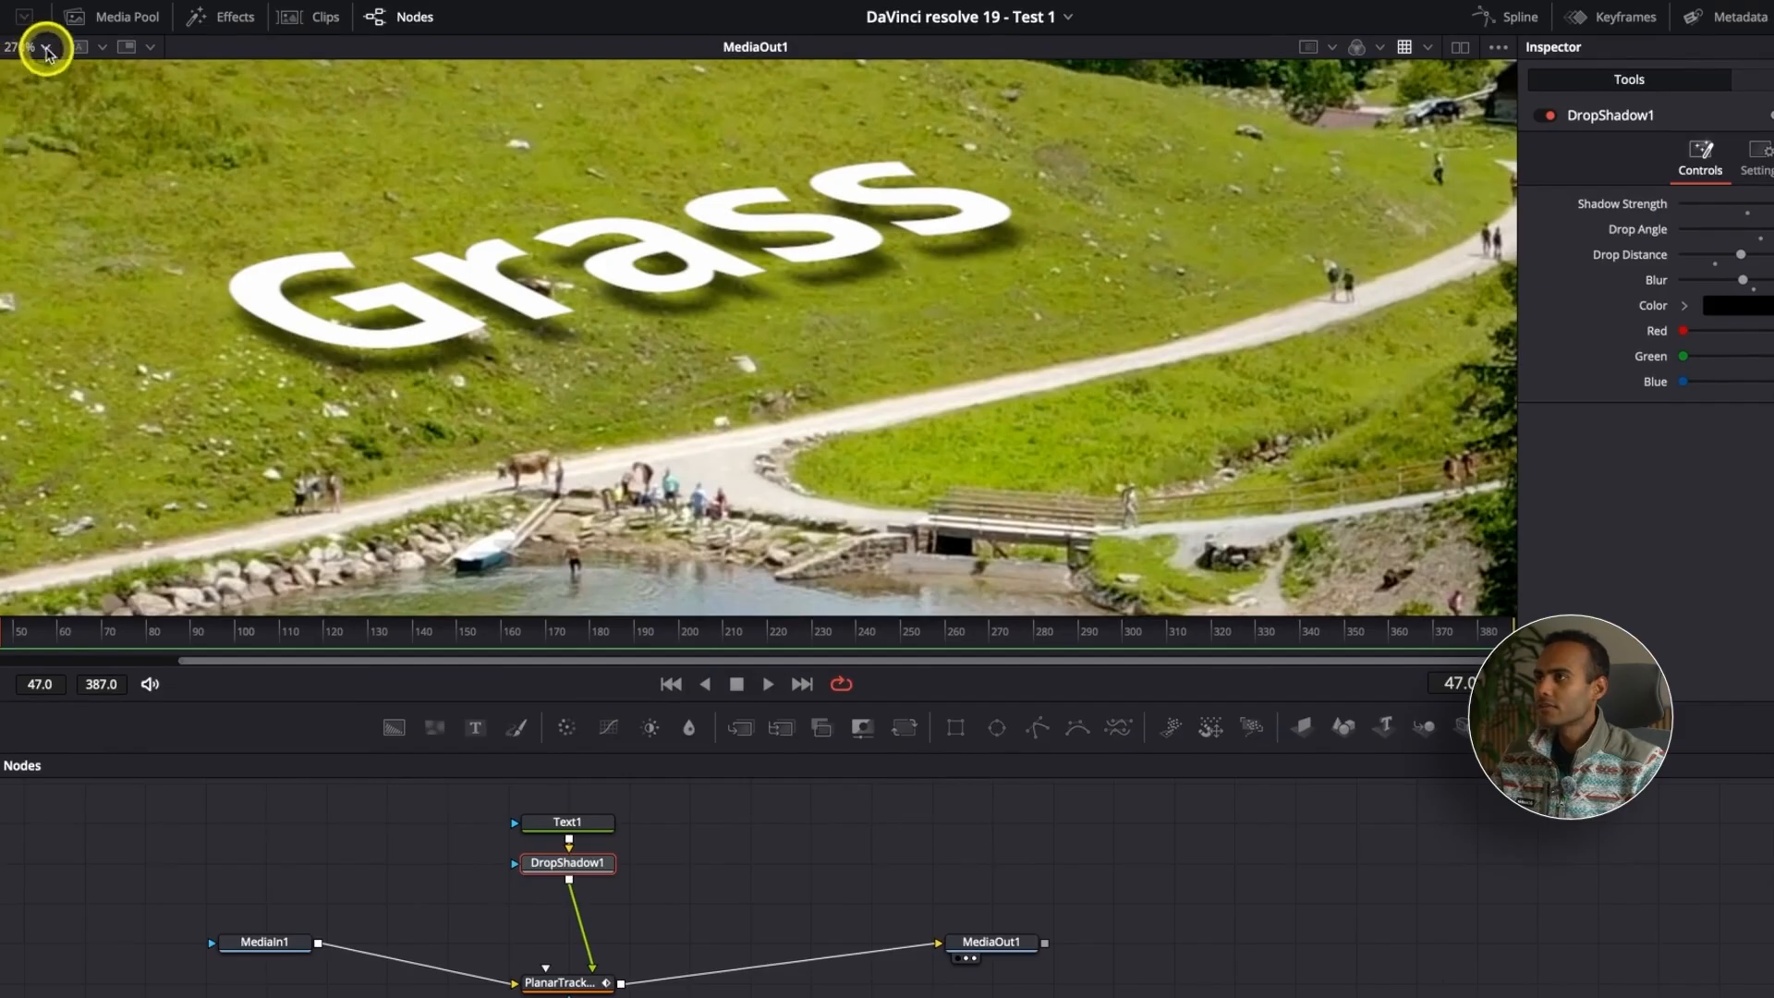
Play and scrub through the clip to about frame 368, checking how the shadowed "Grass" text follows the hillside
{"action": "left_click", "coordinate": [32, 46]}
{"action": "left_click", "coordinate": [37, 64]}
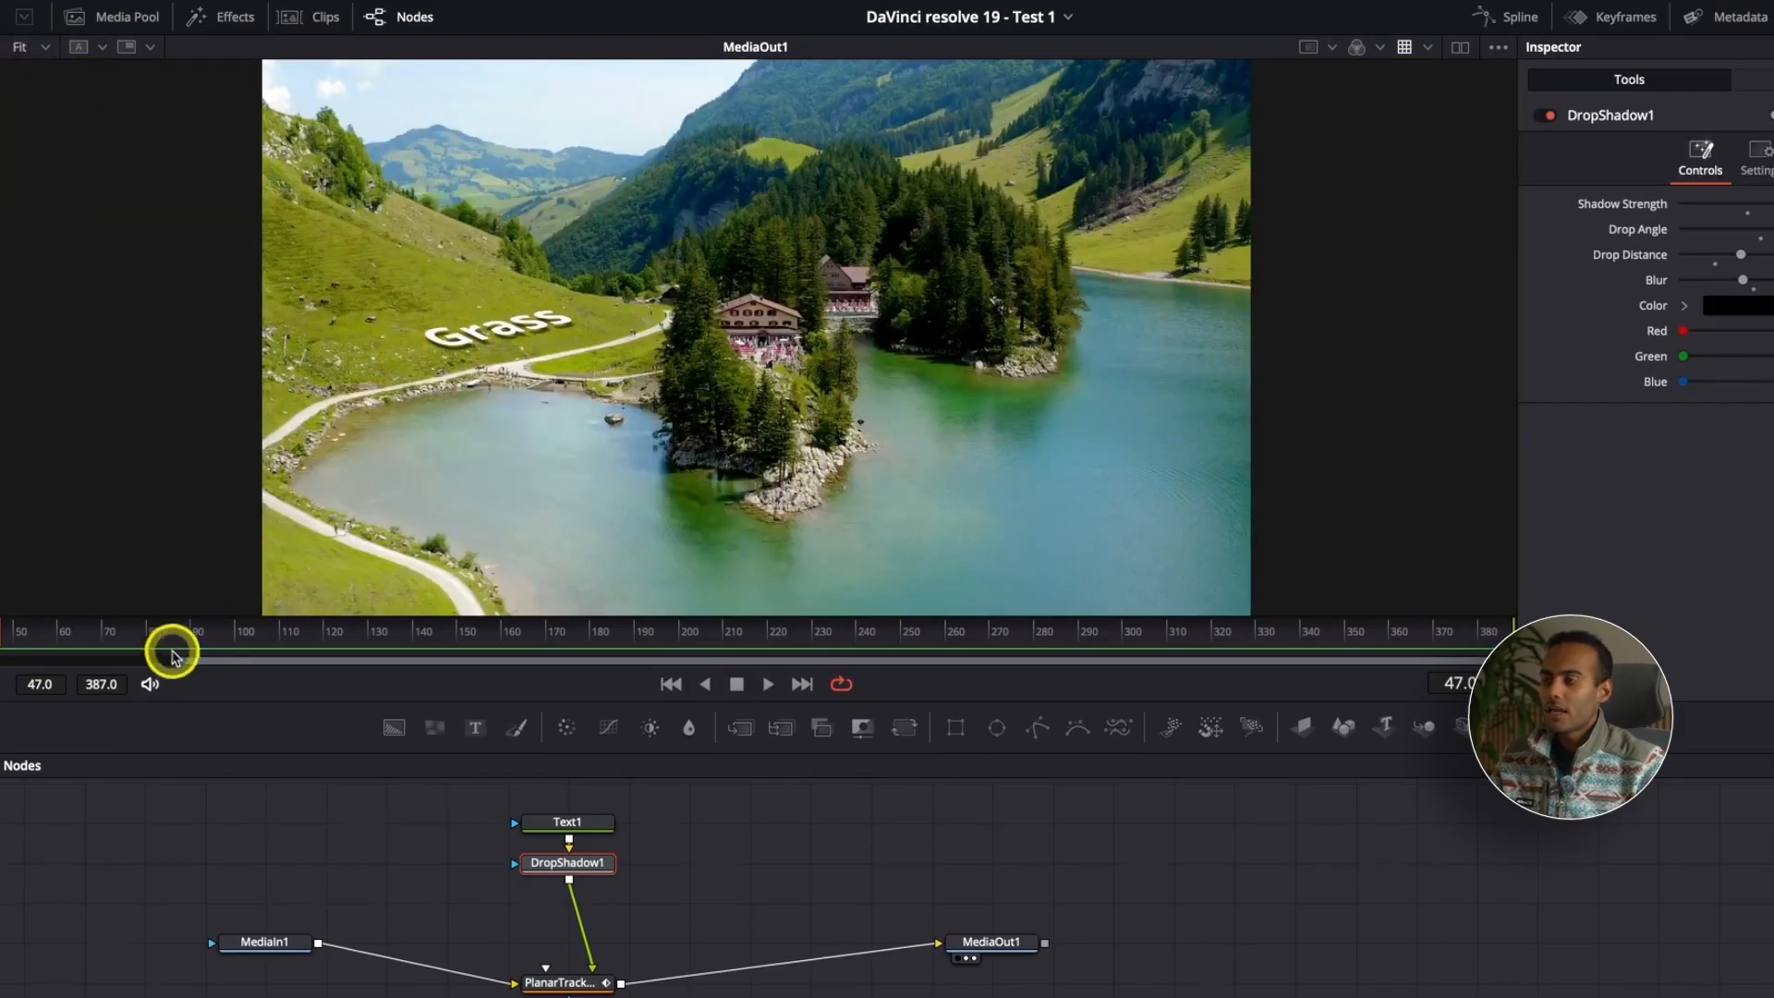
{"action": "key", "text": "space"}
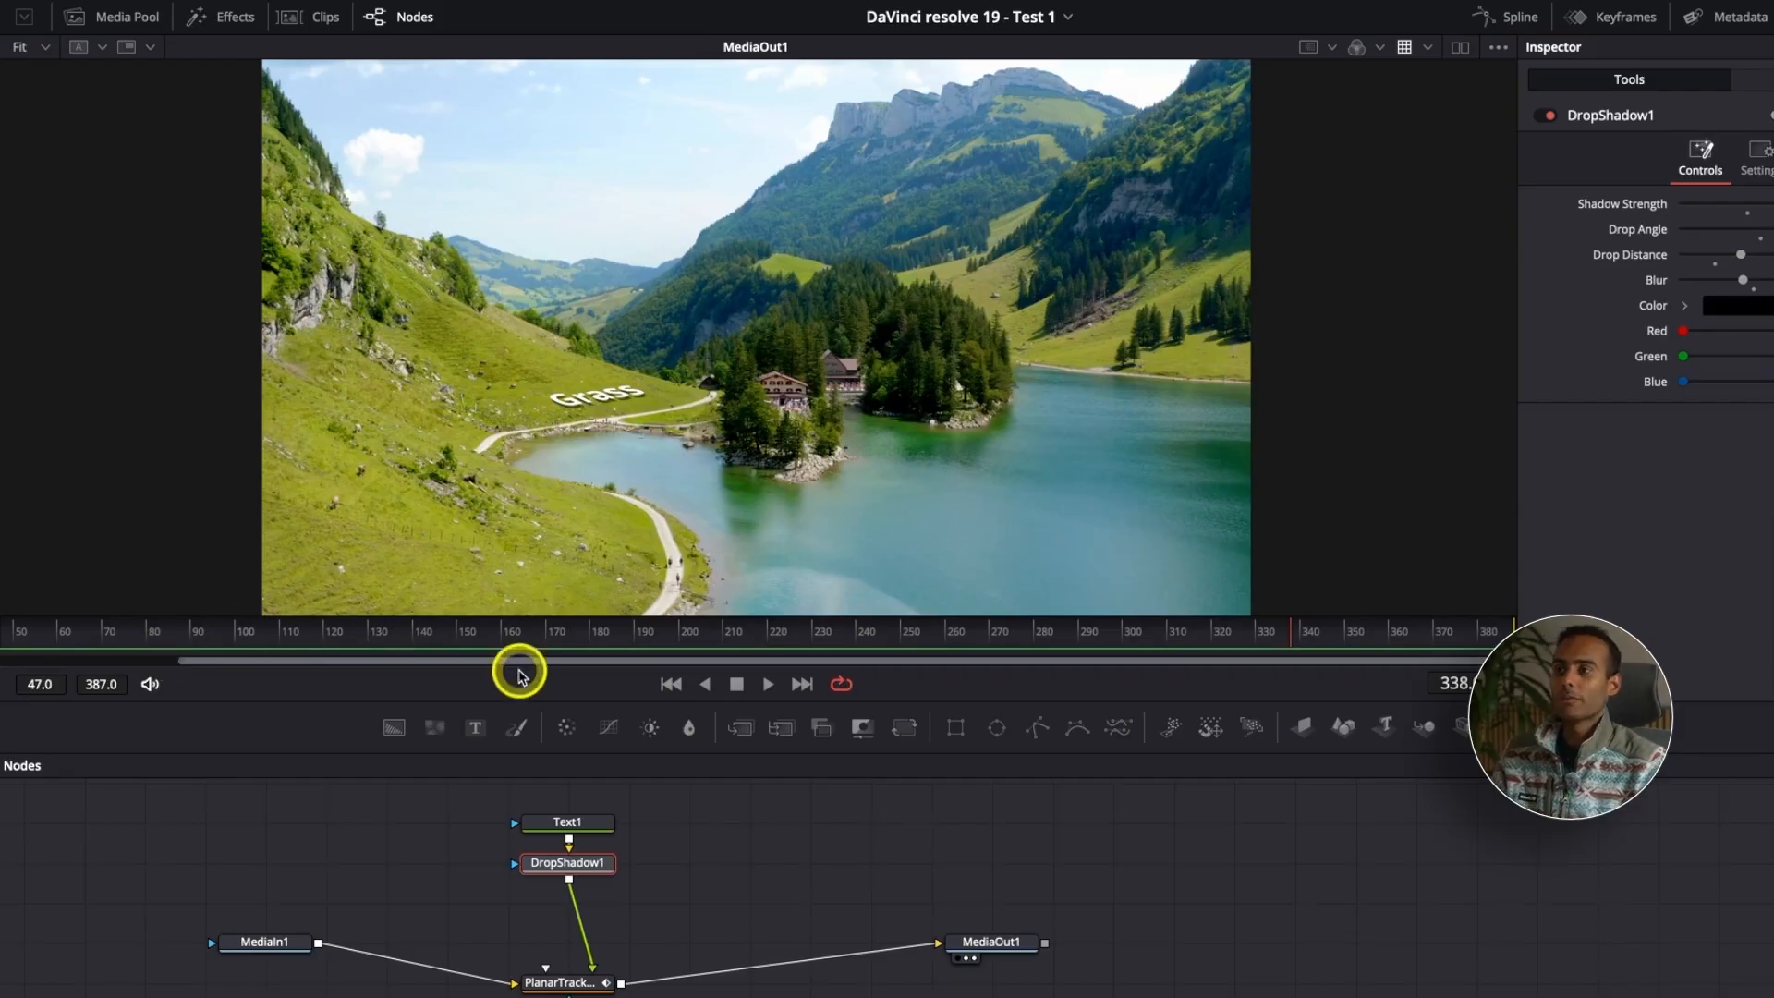
{"action": "mouse_move", "coordinate": [96, 645]}
{"action": "left_mouse_down"}
{"action": "mouse_move", "coordinate": [8, 641]}
{"action": "mouse_move", "coordinate": [127, 641]}
{"action": "left_mouse_up"}
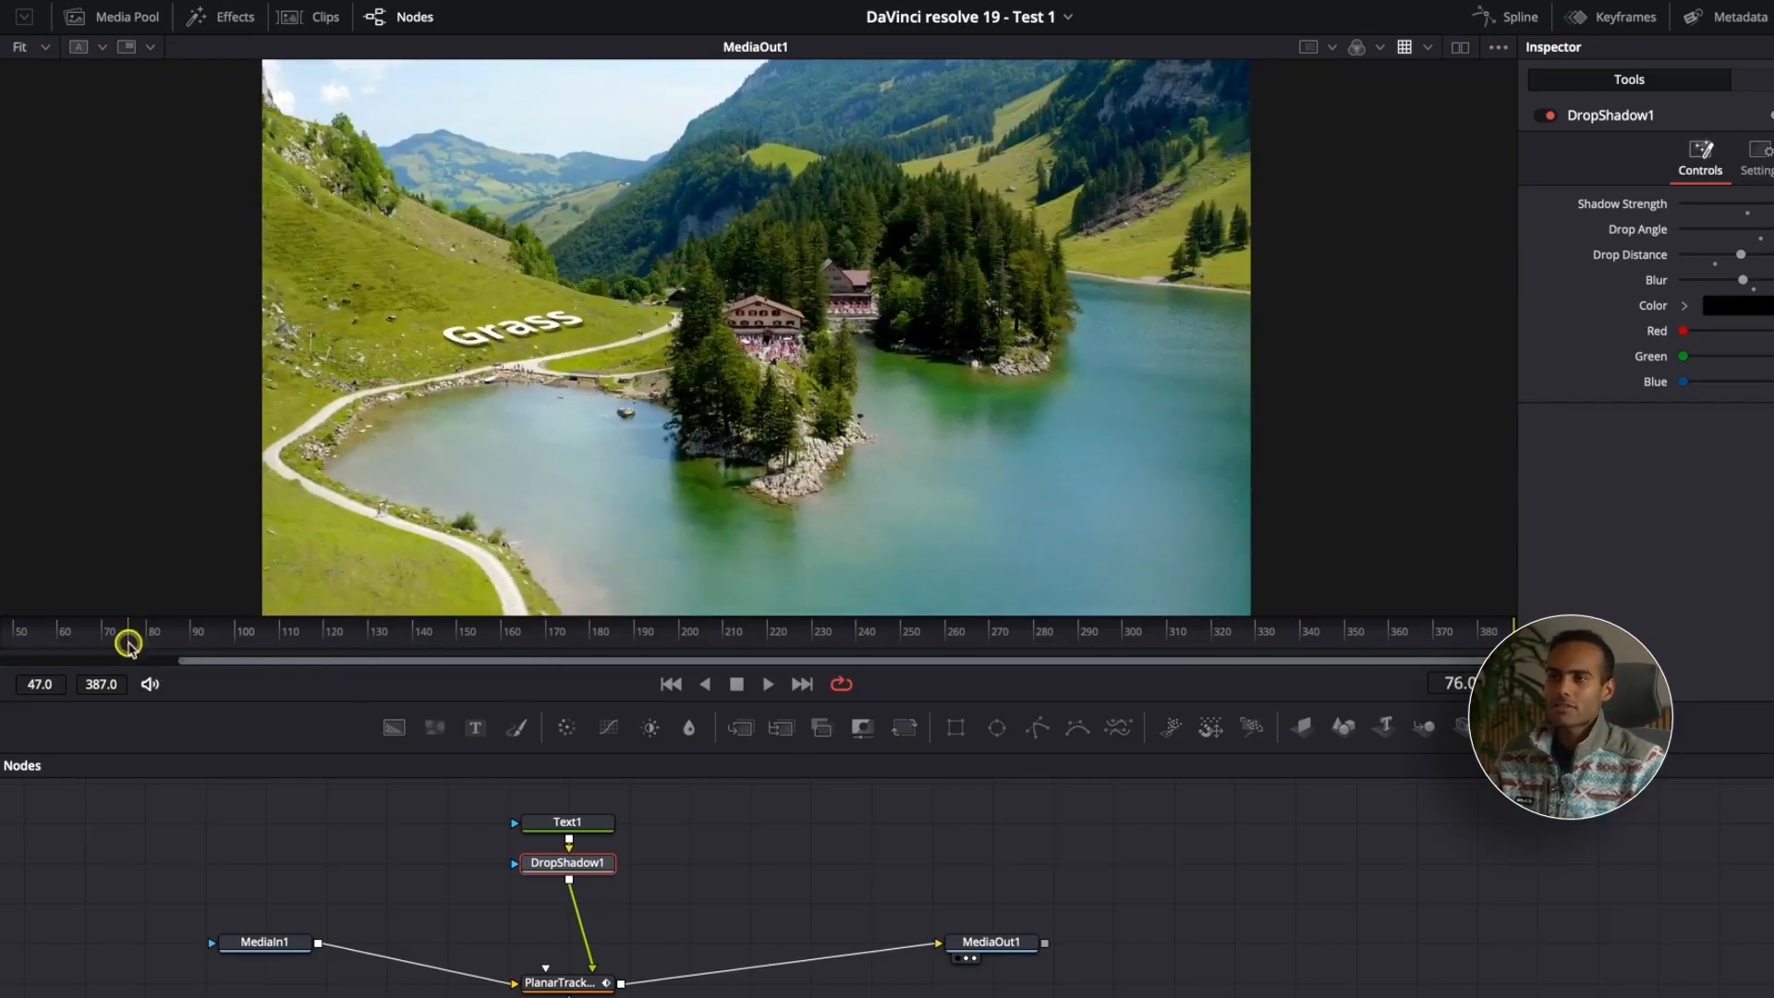
{"action": "left_click_drag", "start_coordinate": [515, 638], "coordinate": [878, 638]}
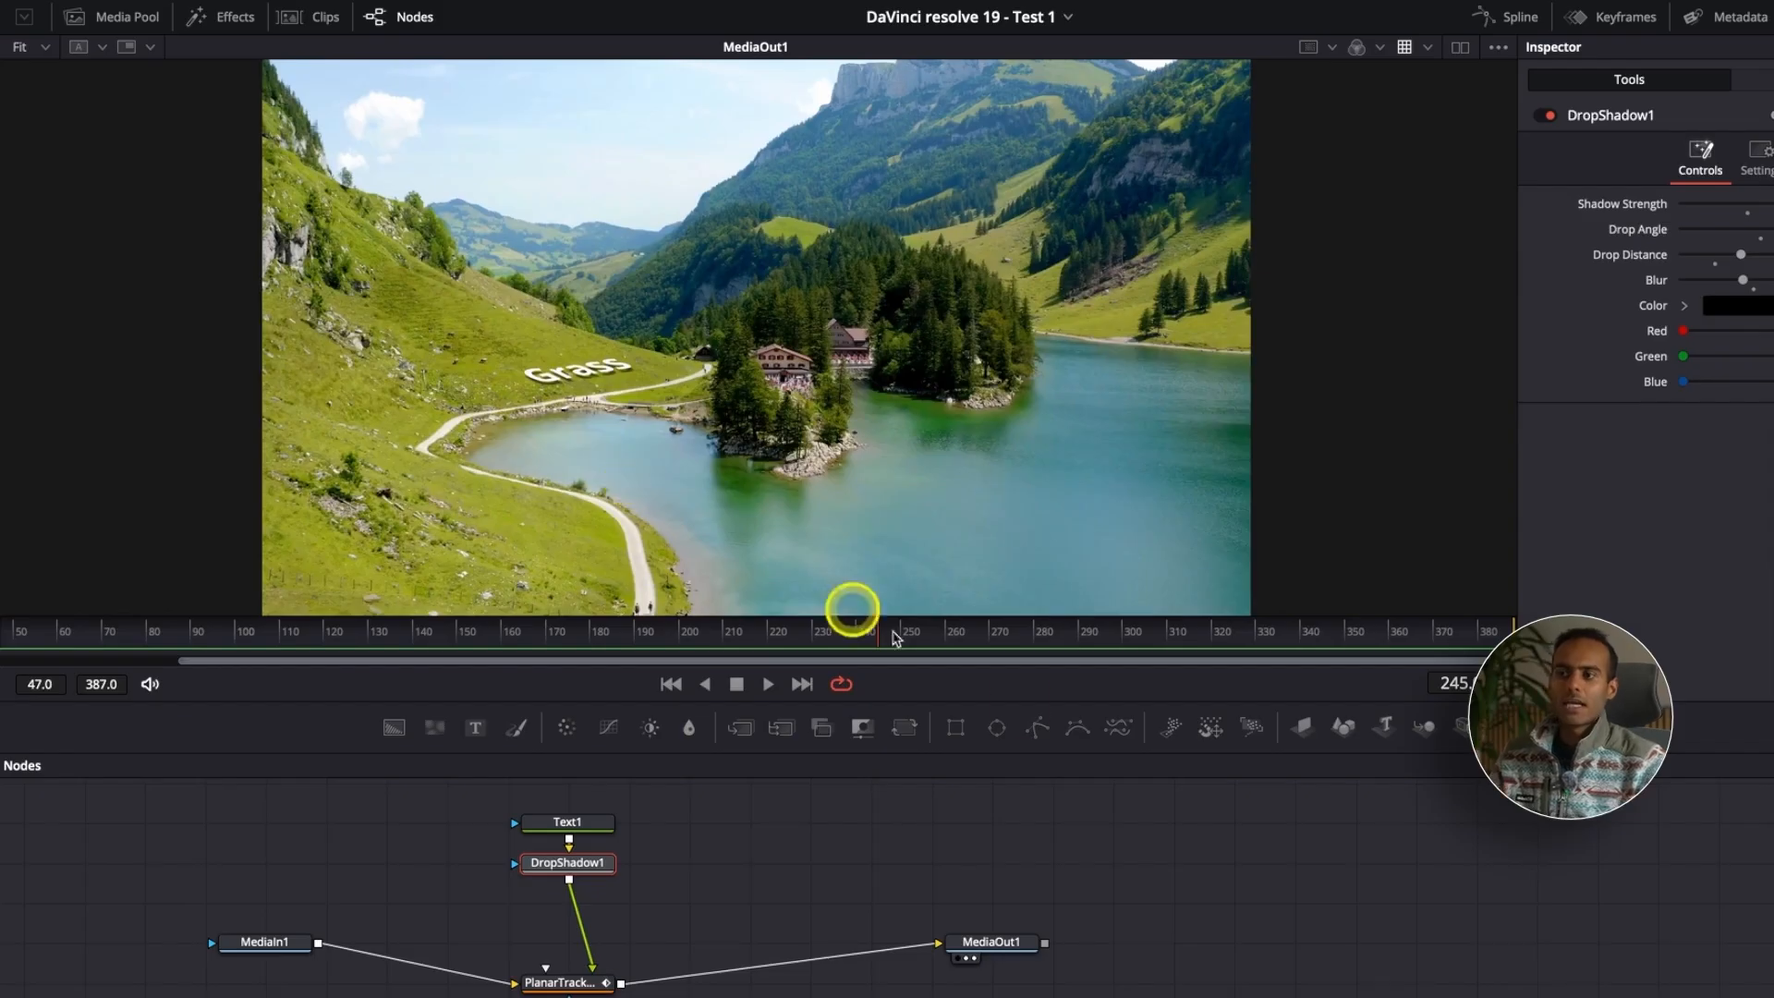
{"action": "left_click", "coordinate": [1089, 638]}
{"action": "left_click_drag", "start_coordinate": [1097, 636], "coordinate": [1428, 644]}
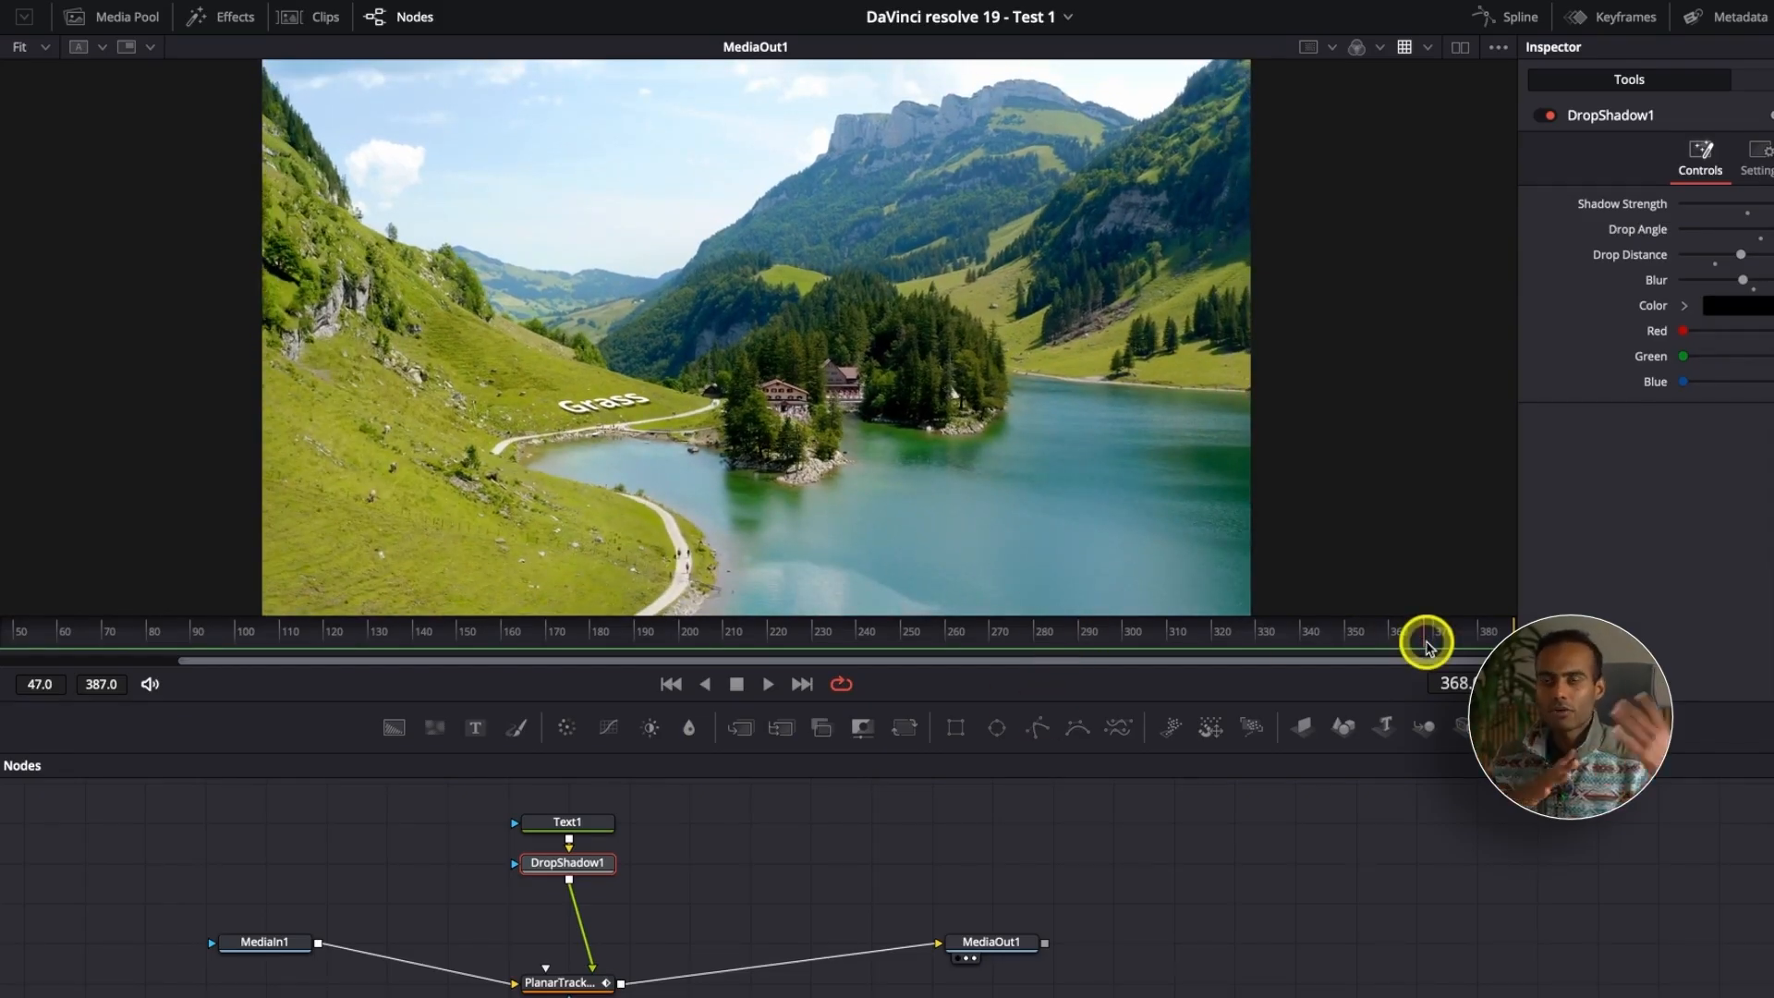